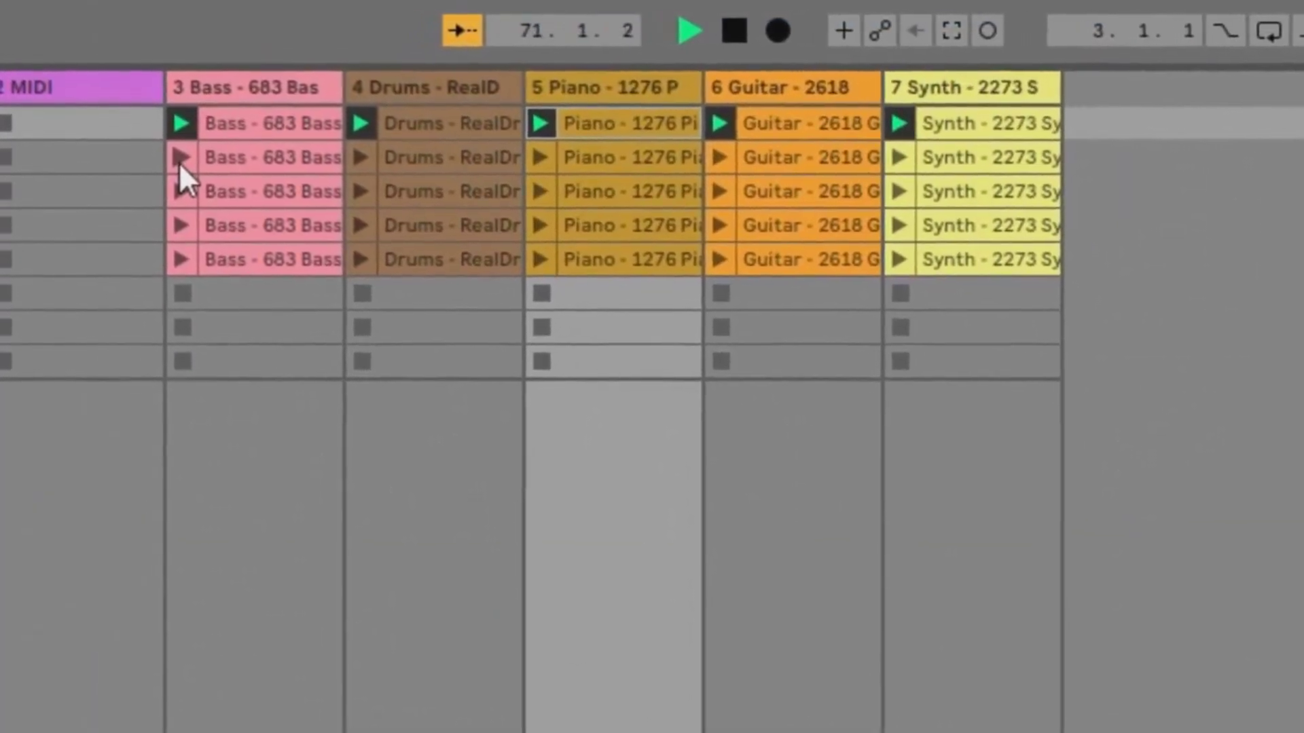
- Audition the second and third clips on the Bass track
click(176, 156)
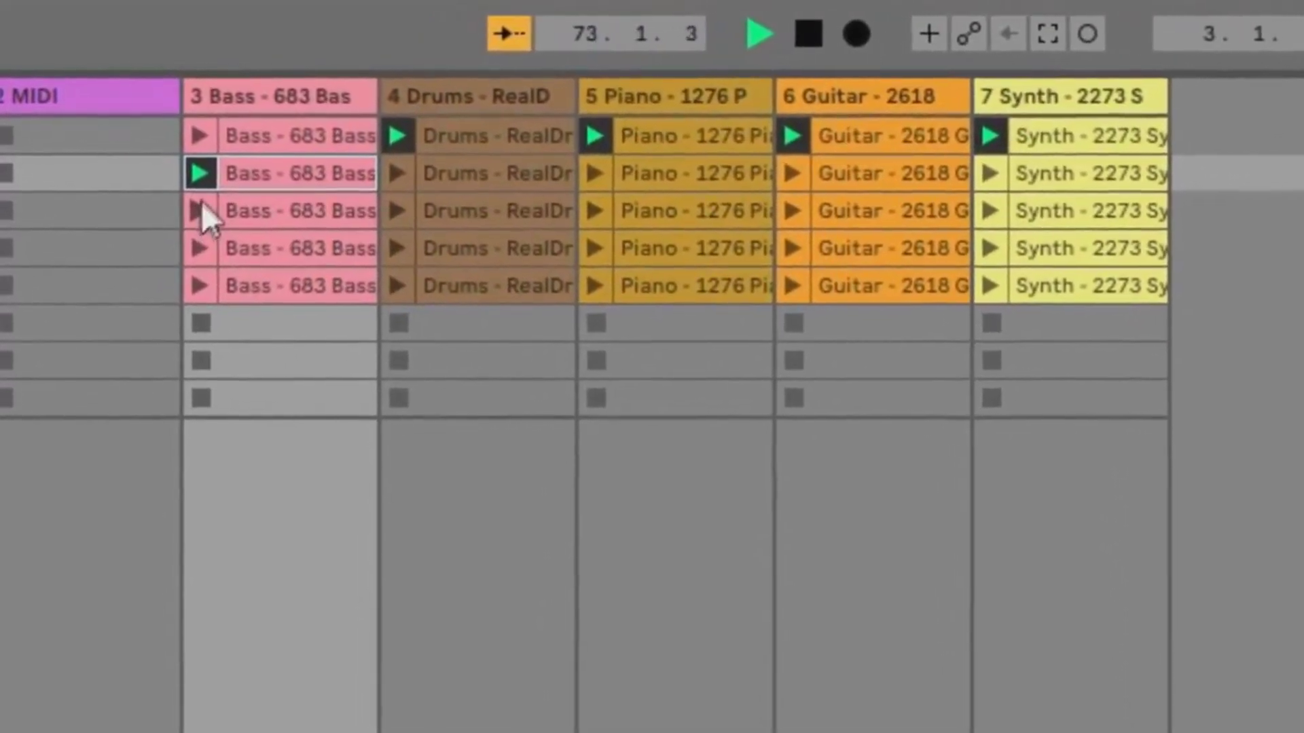
click(196, 206)
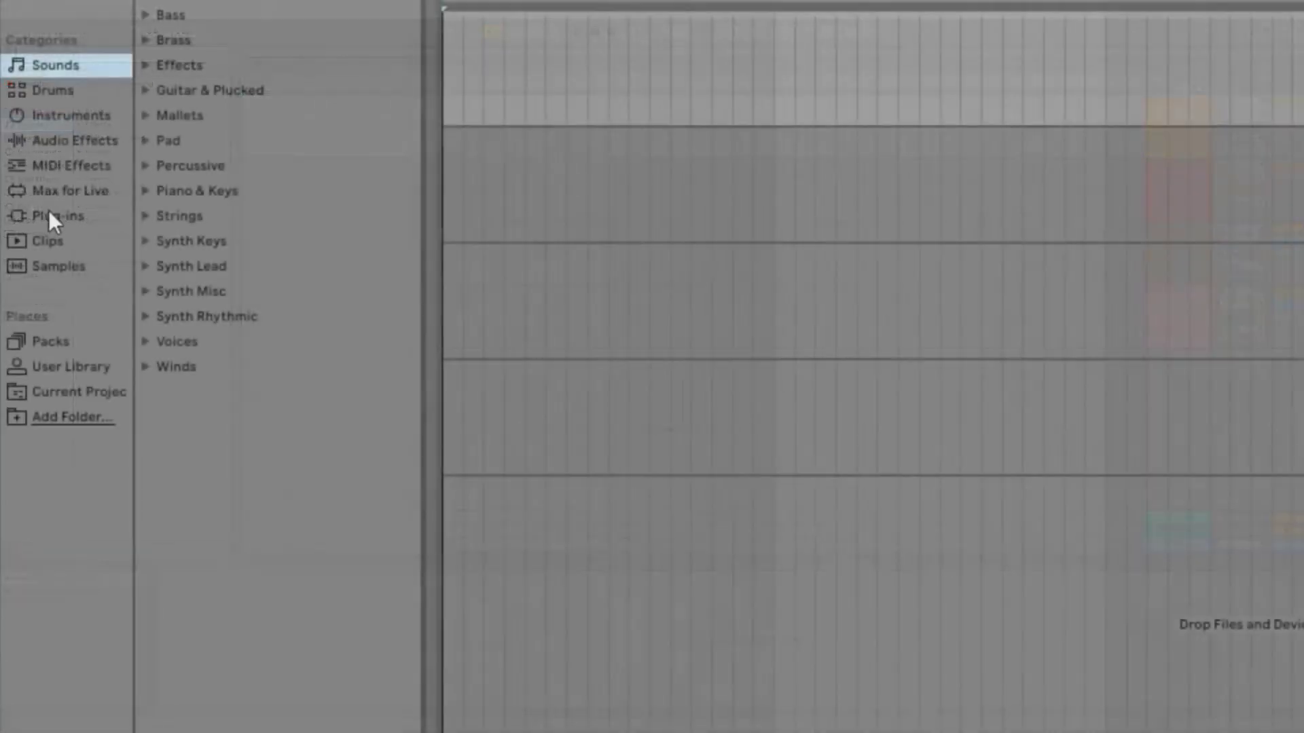
- Load the Band-in-a-Box DAW VST Plugin onto the first track and enlarge the plug-in window to show more chord bars
click(49, 215)
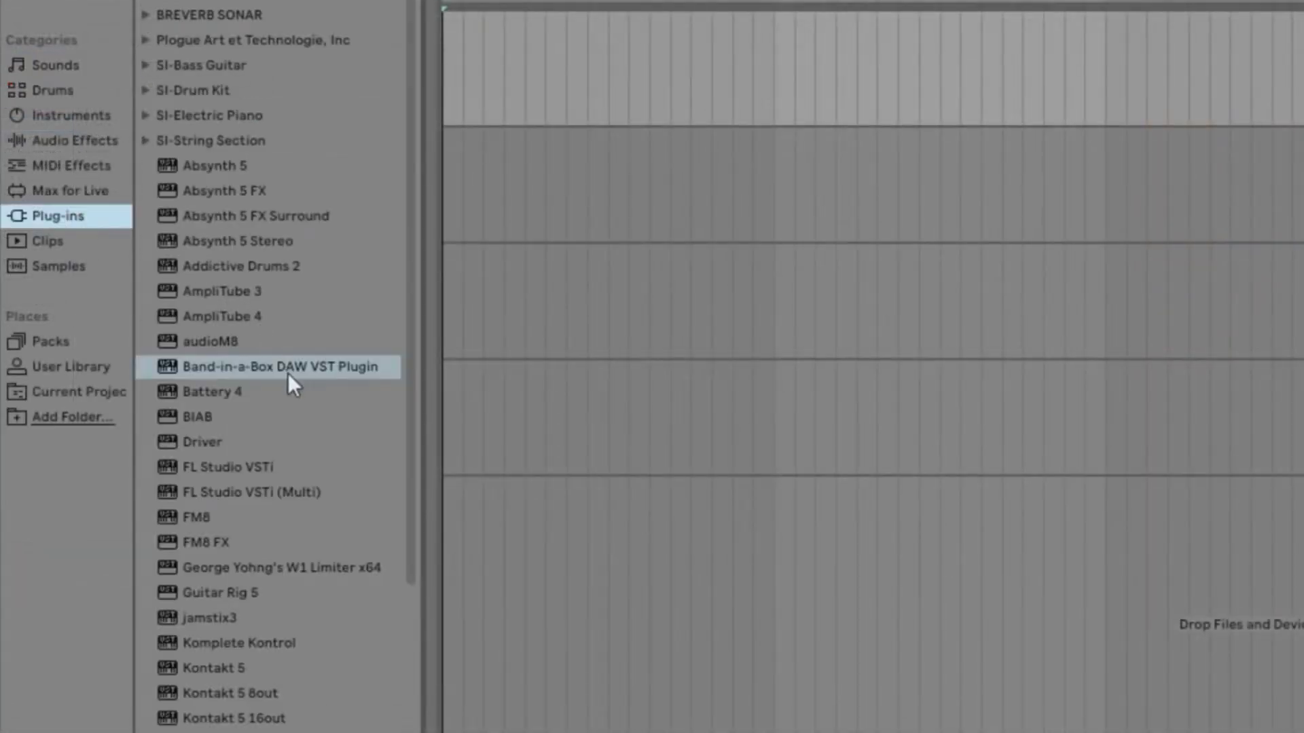
drag(288, 373, 480, 87)
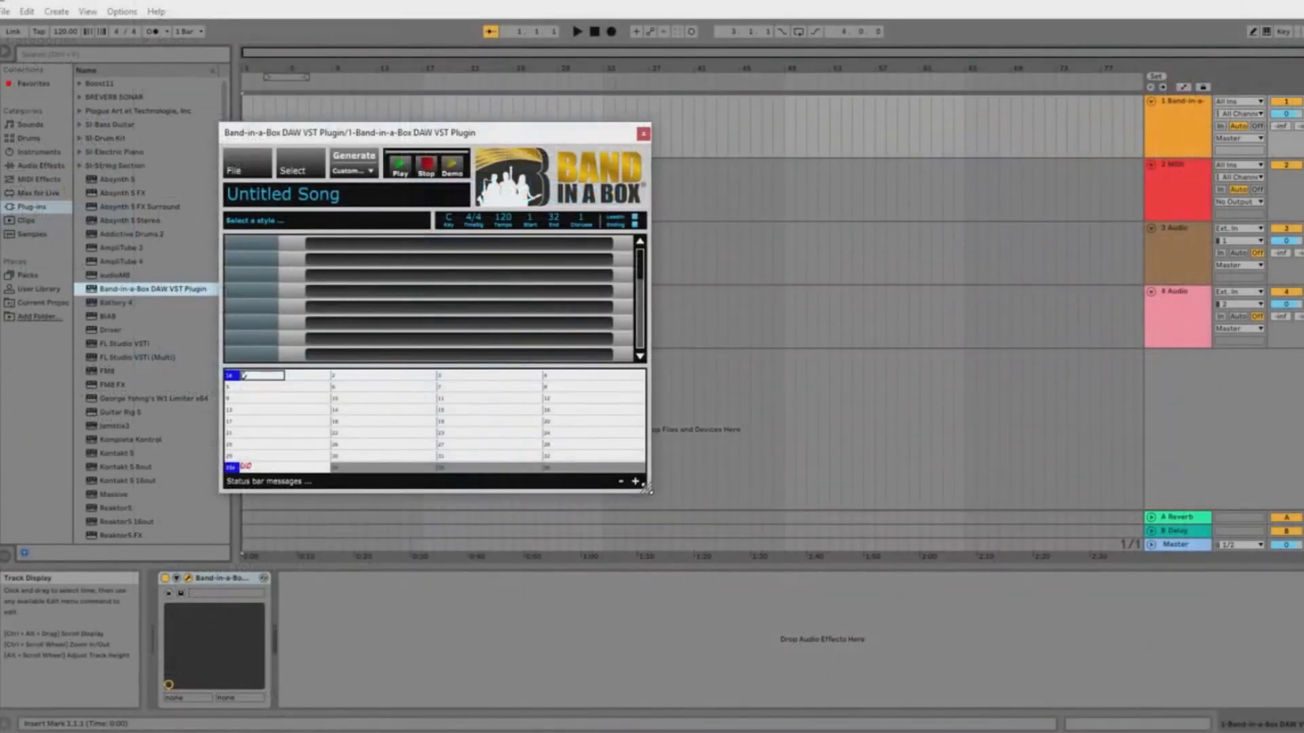
drag(647, 488, 1067, 692)
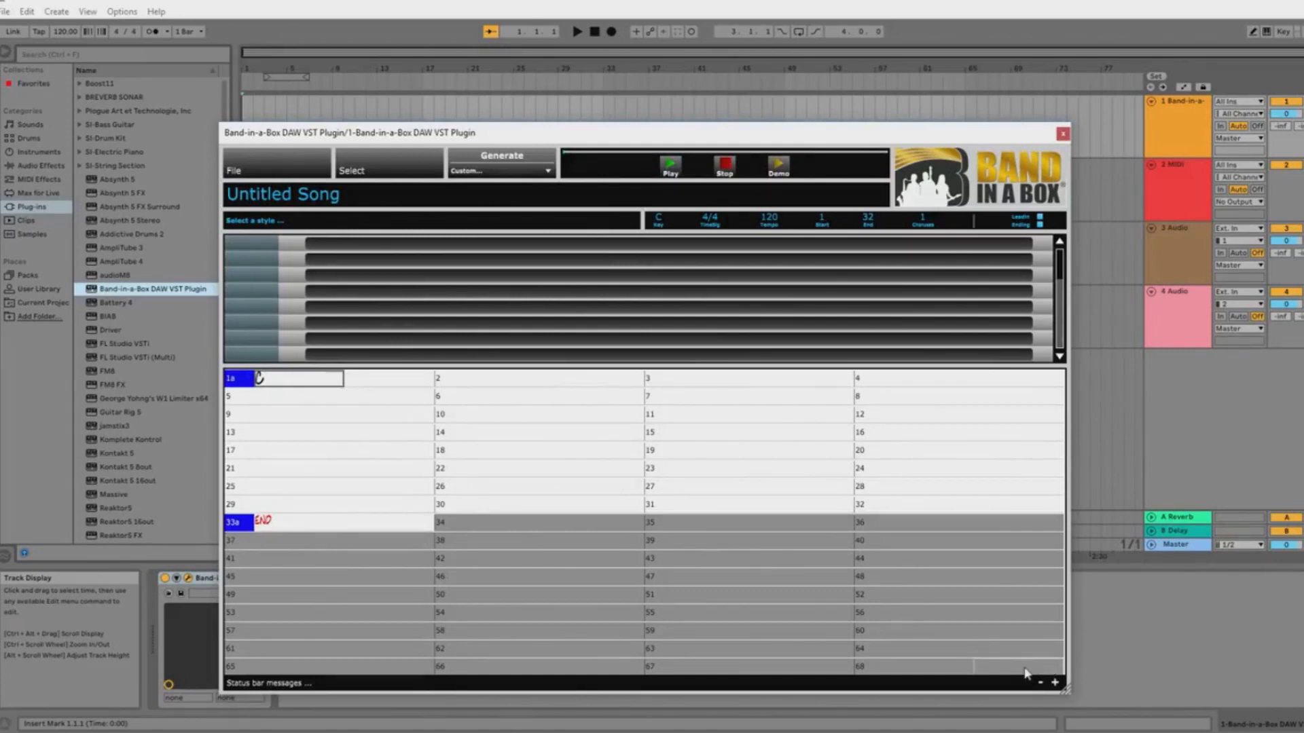
- Set the song's key signature to G major and enter a G7 chord in bar 1
click(658, 221)
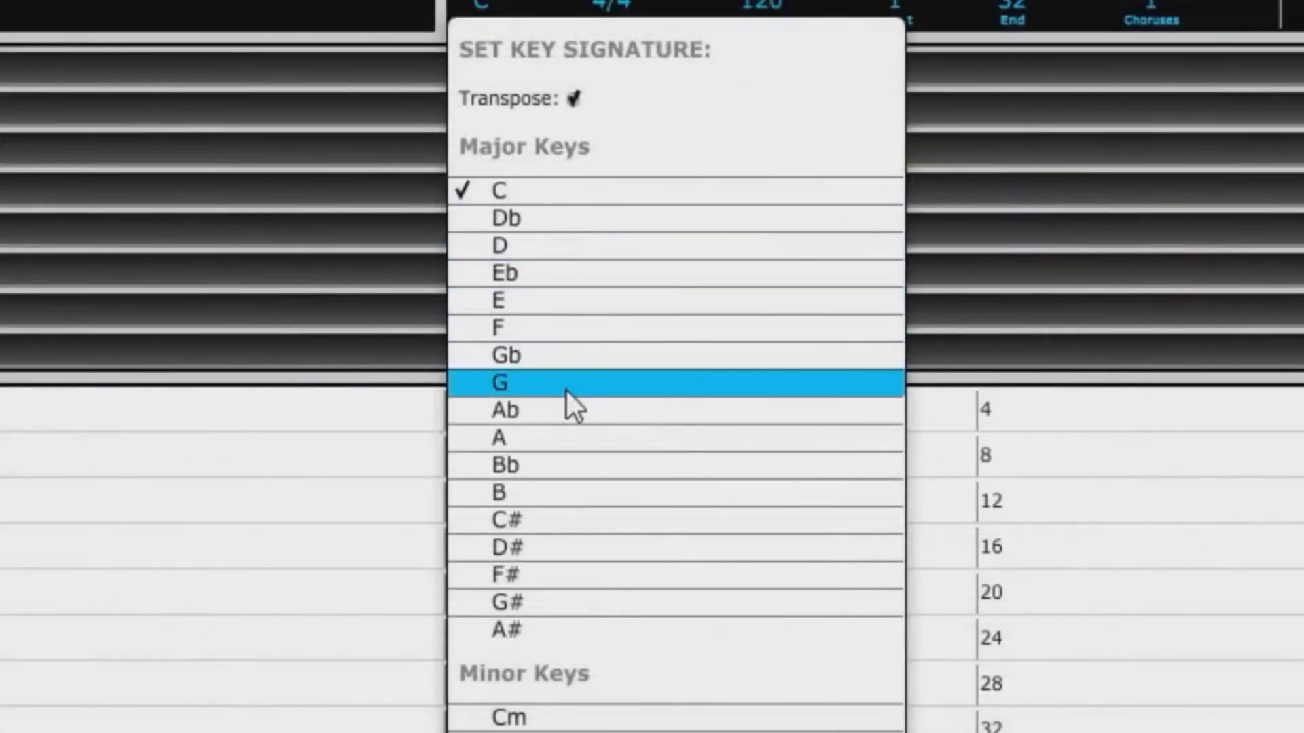
click(694, 371)
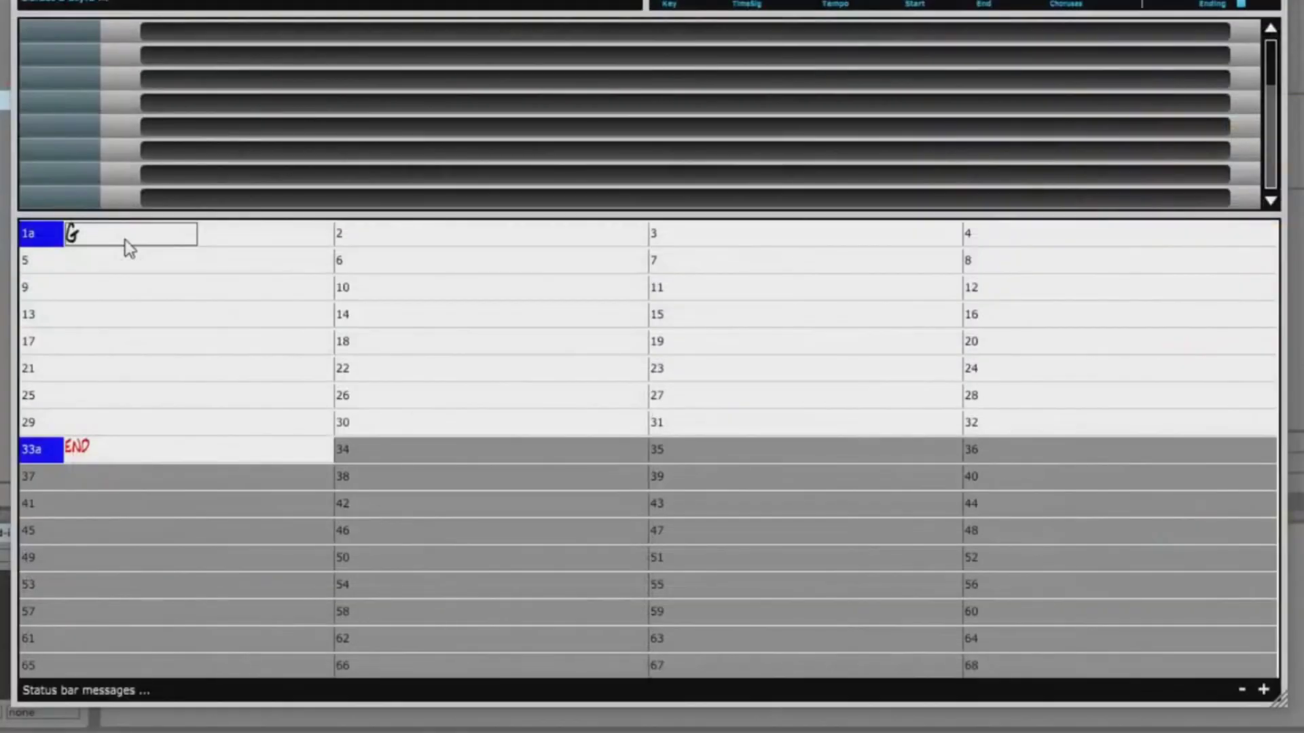
key(Return)
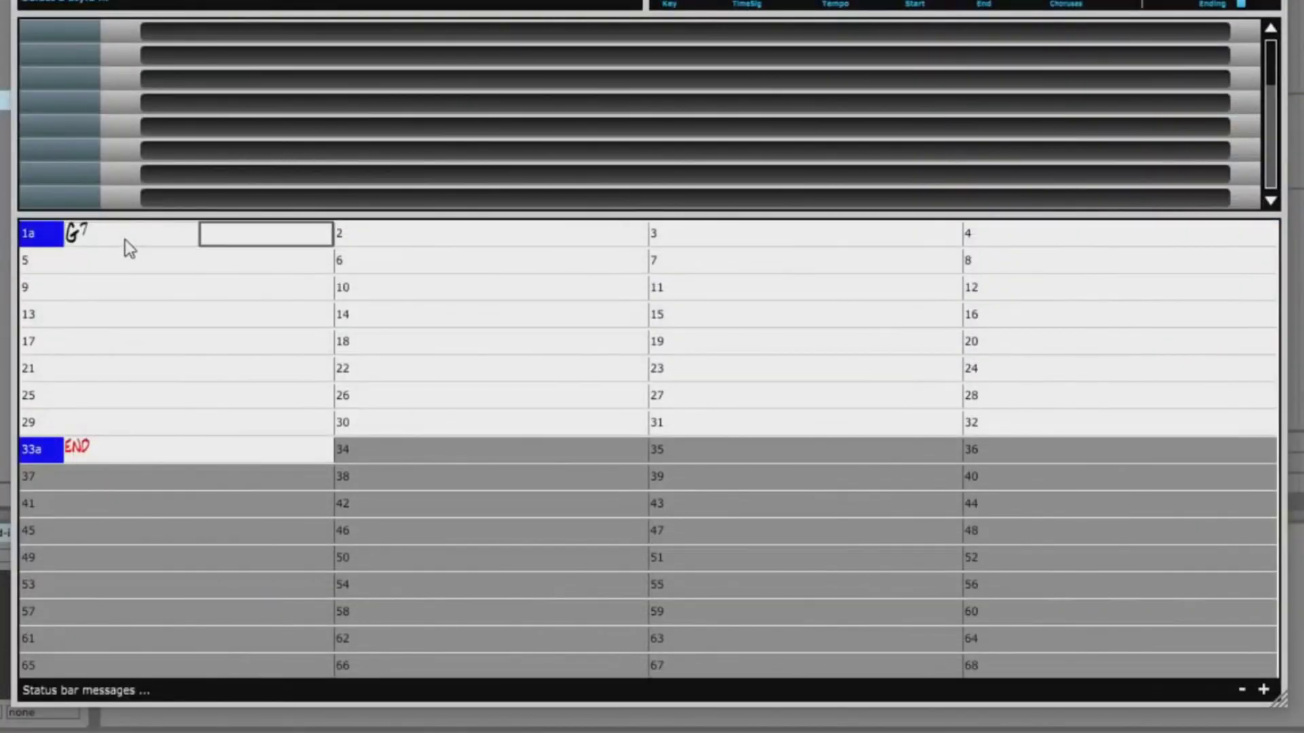
- Enter a Bb7sus chord in bar 5 and a C7 chord in bar 7
key(Right)
key(Right)
key(Down)
text(BB)
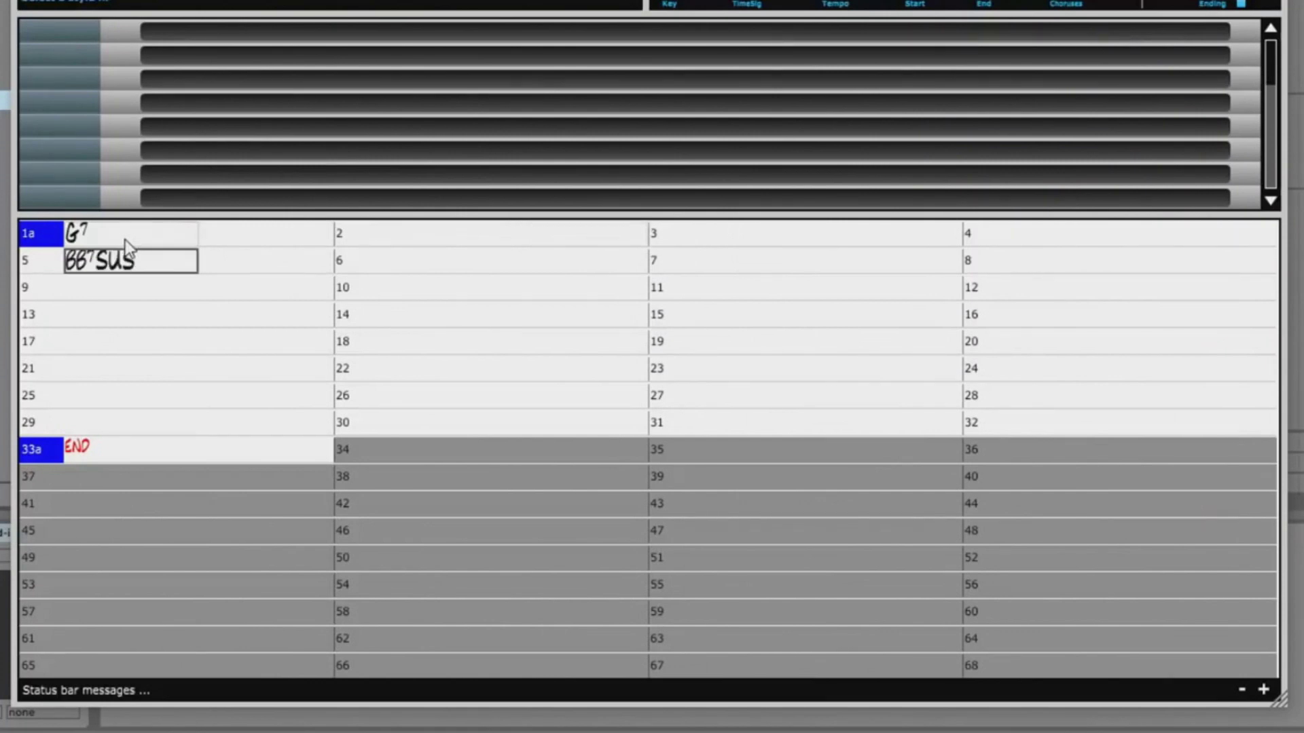
key(Return)
key(Right)
key(Right)
key(Right)
text(C7)
key(Return)
- Repeat the progression with G7 in bar 9, Bb7sus in bar 13 and C7 in bar 15
key(Right)
key(Right)
key(Right)
text(G7)
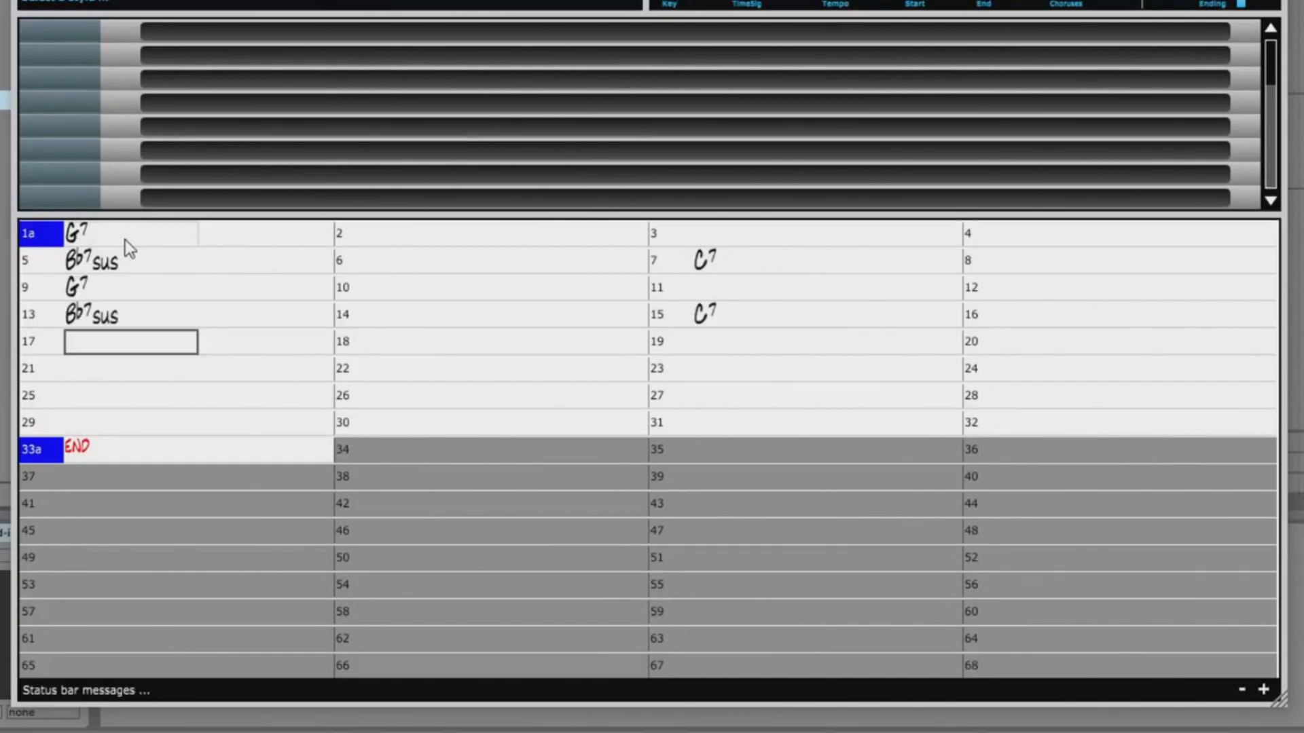
- Add an "a" part marker at bar 9 and a "b" part marker at bar 17
click(29, 291)
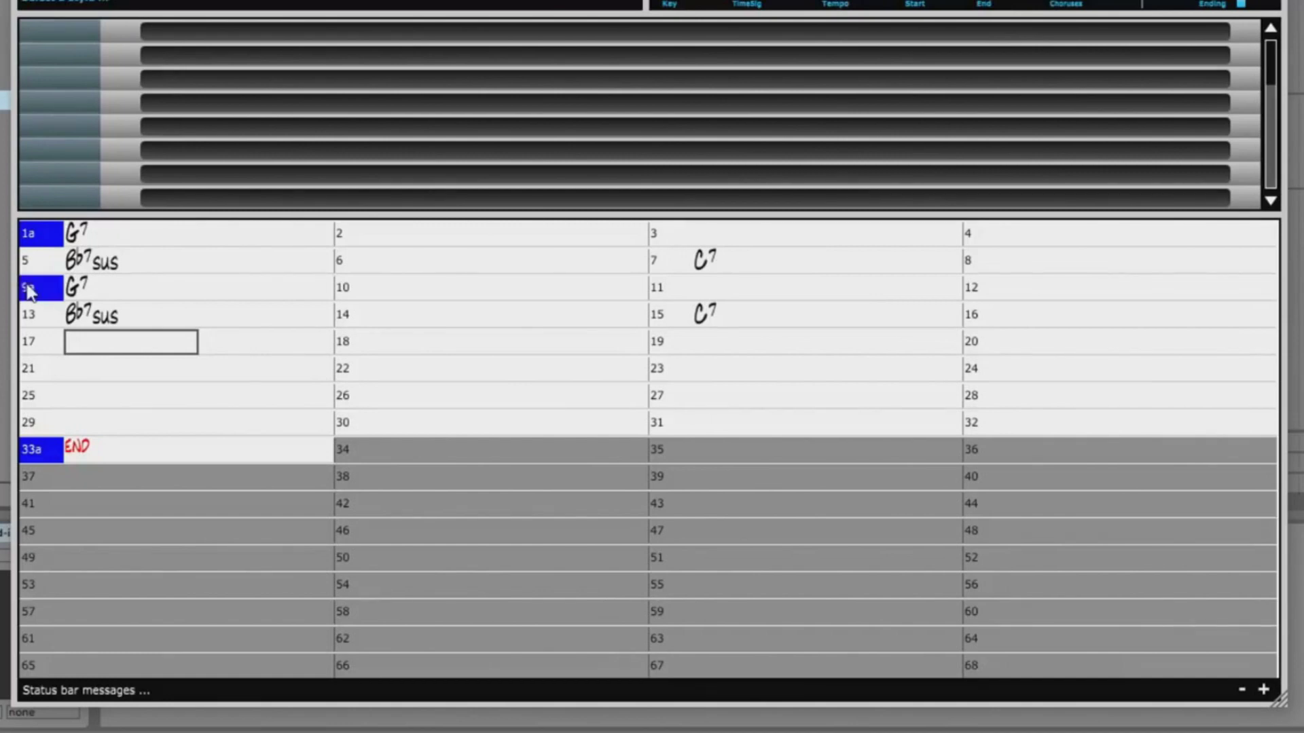
click(103, 348)
click(29, 345)
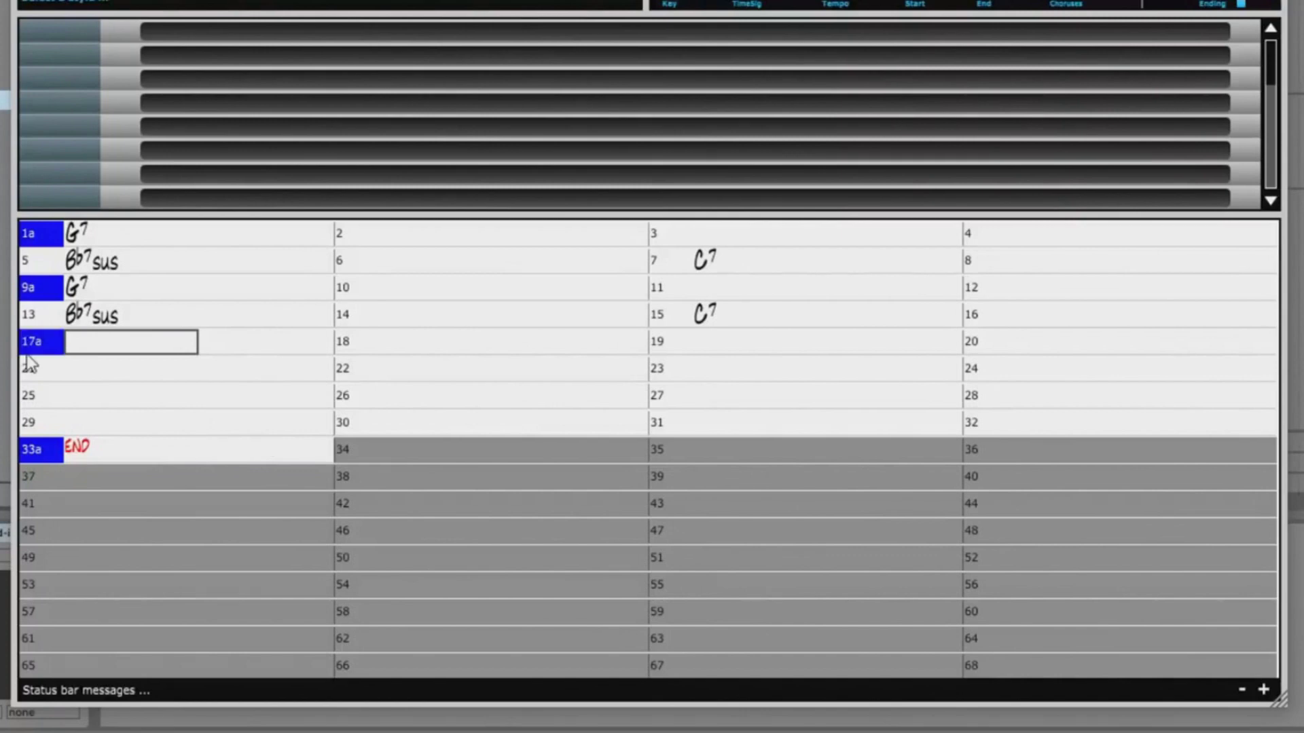
click(29, 345)
- Enter an Am chord in bar 17 and a Dm chord in bar 19
click(108, 341)
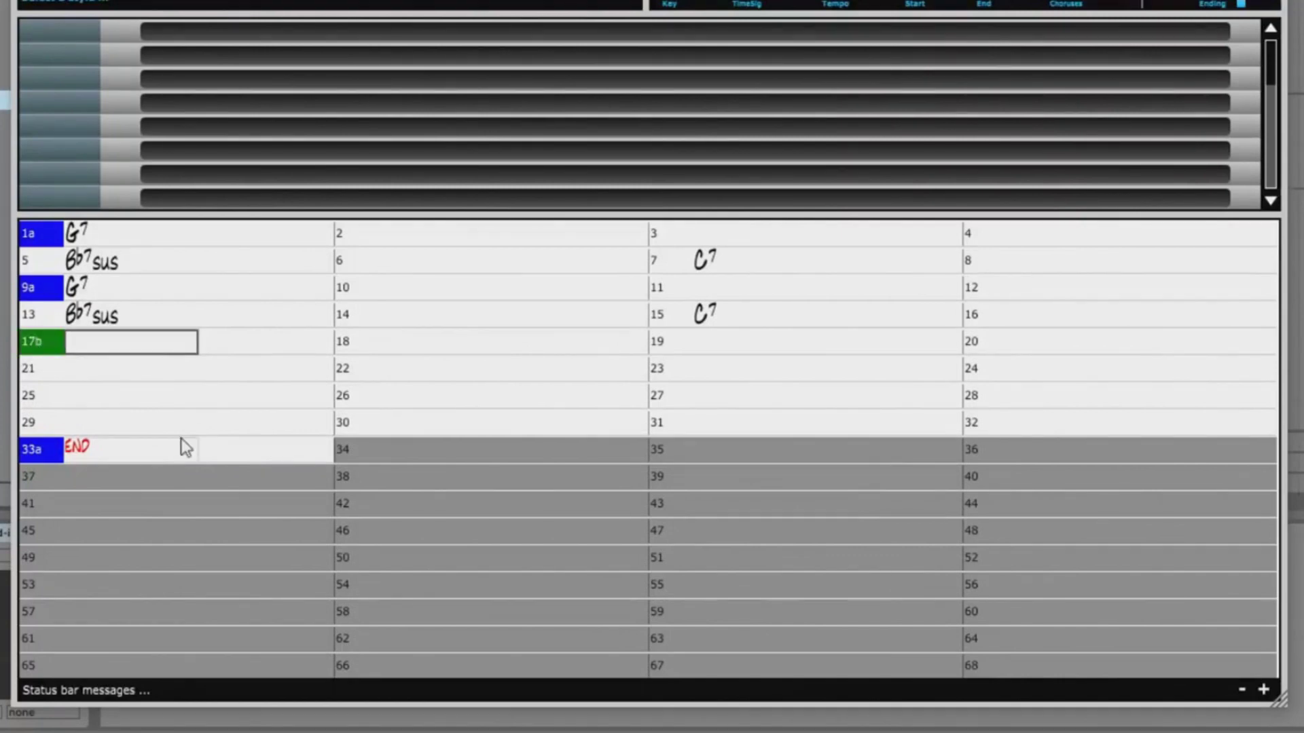
text(AM)
key(Return)
key(Return)
key(Return)
key(Return)
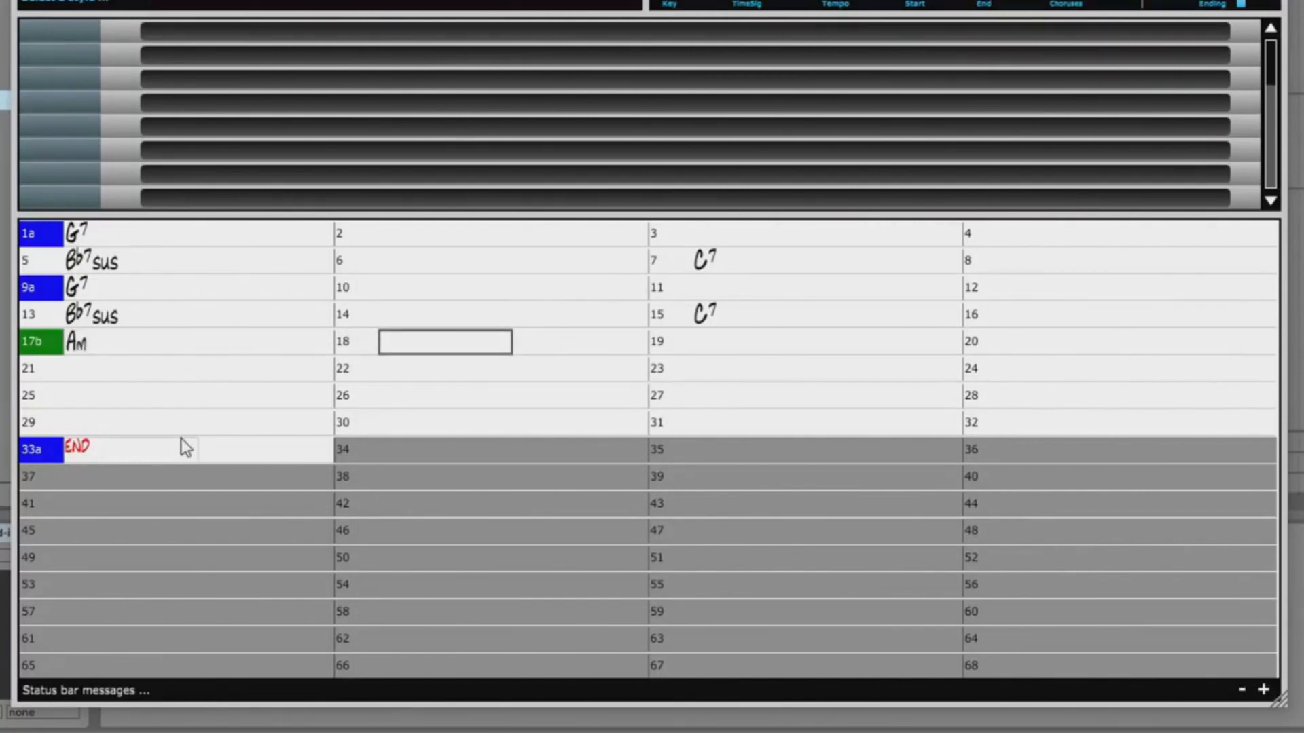
text(DM)
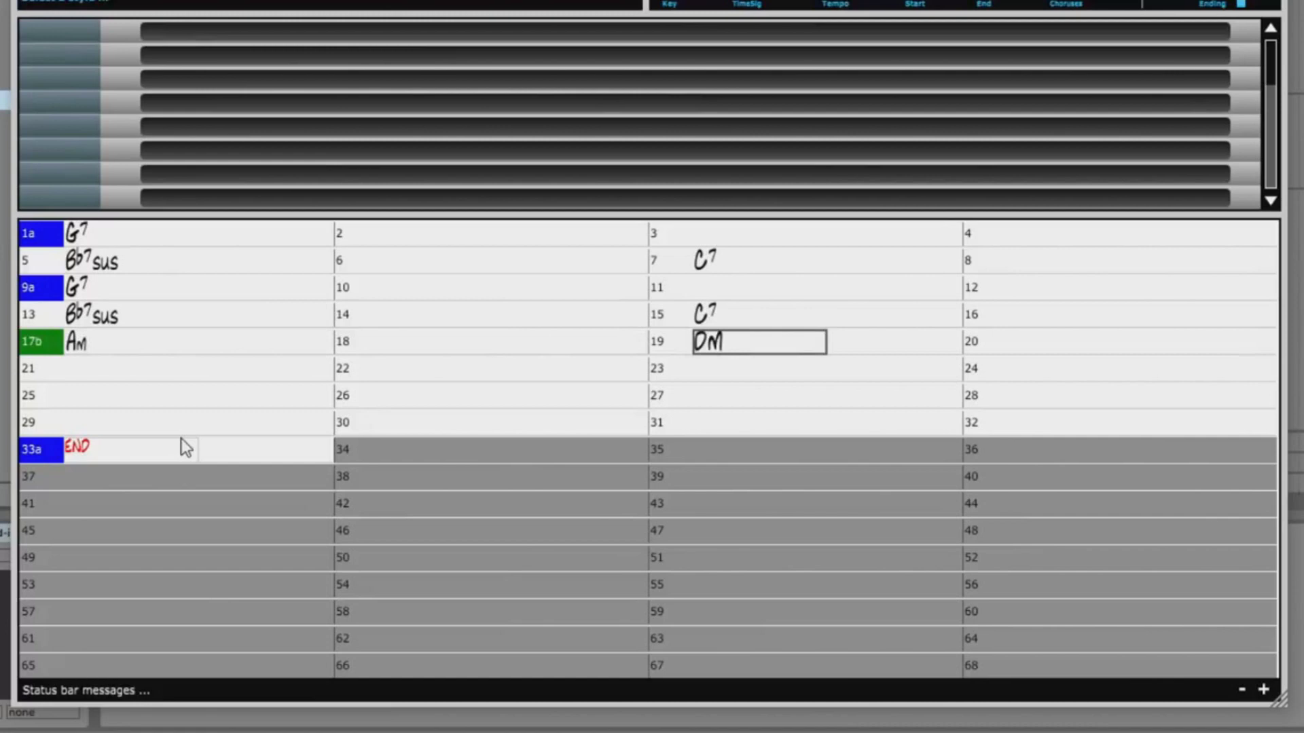
key(Return)
key(Return)
key(Return)
key(Return)
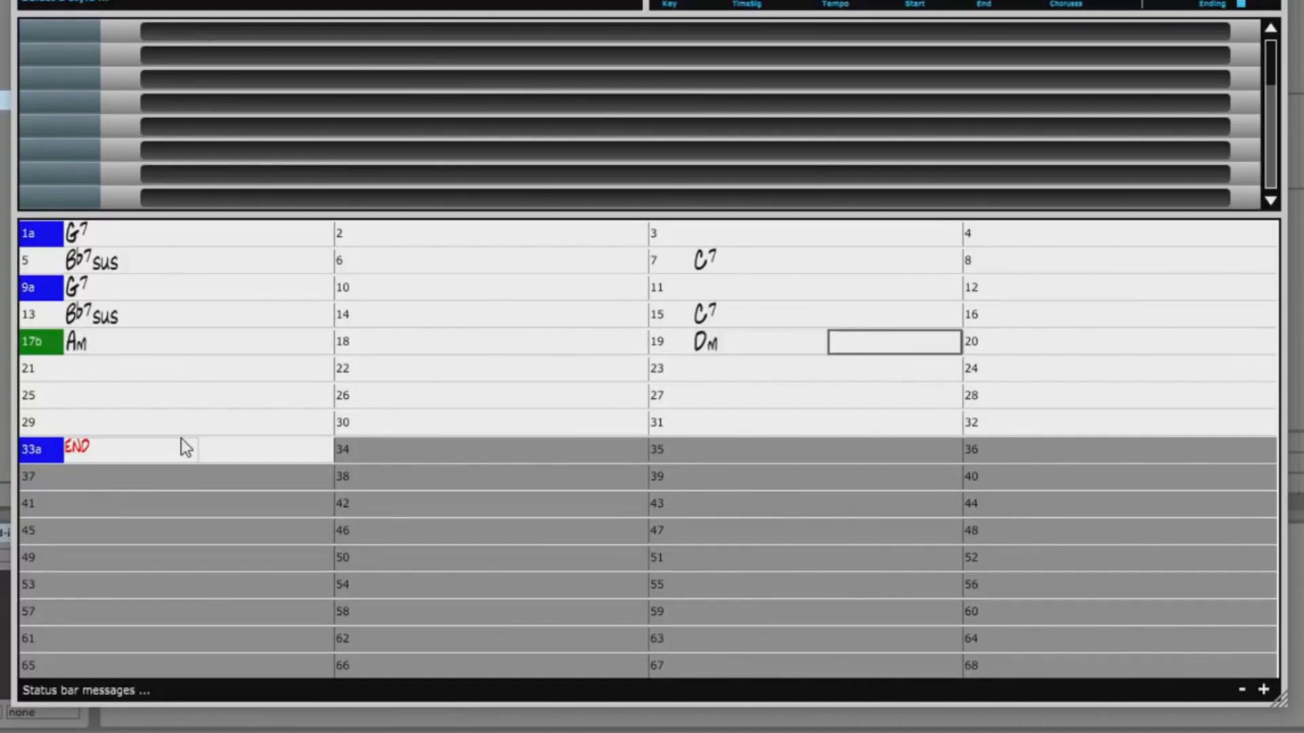
- Enter an Am chord in bar 21 and a D7 chord in bar 23
text(AM)
key(Return)
key(Return)
key(Return)
key(Return)
key(Return)
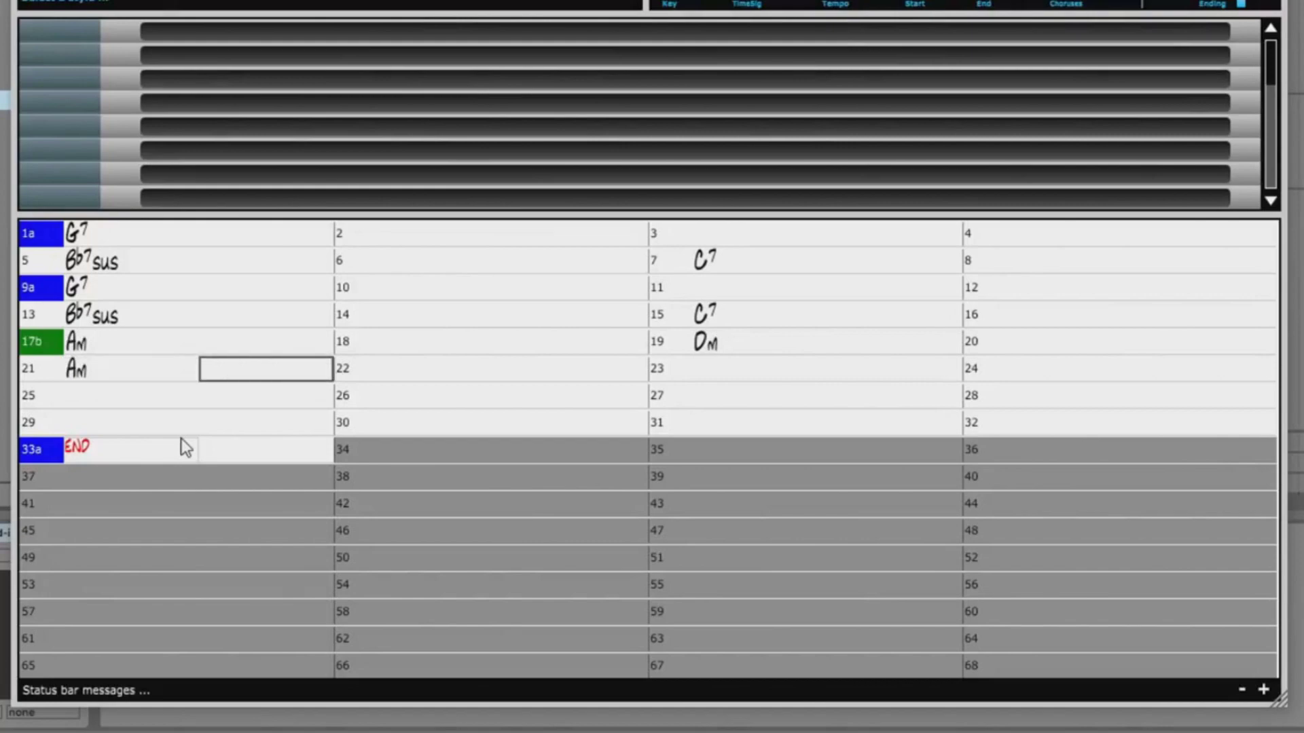
text(D7)
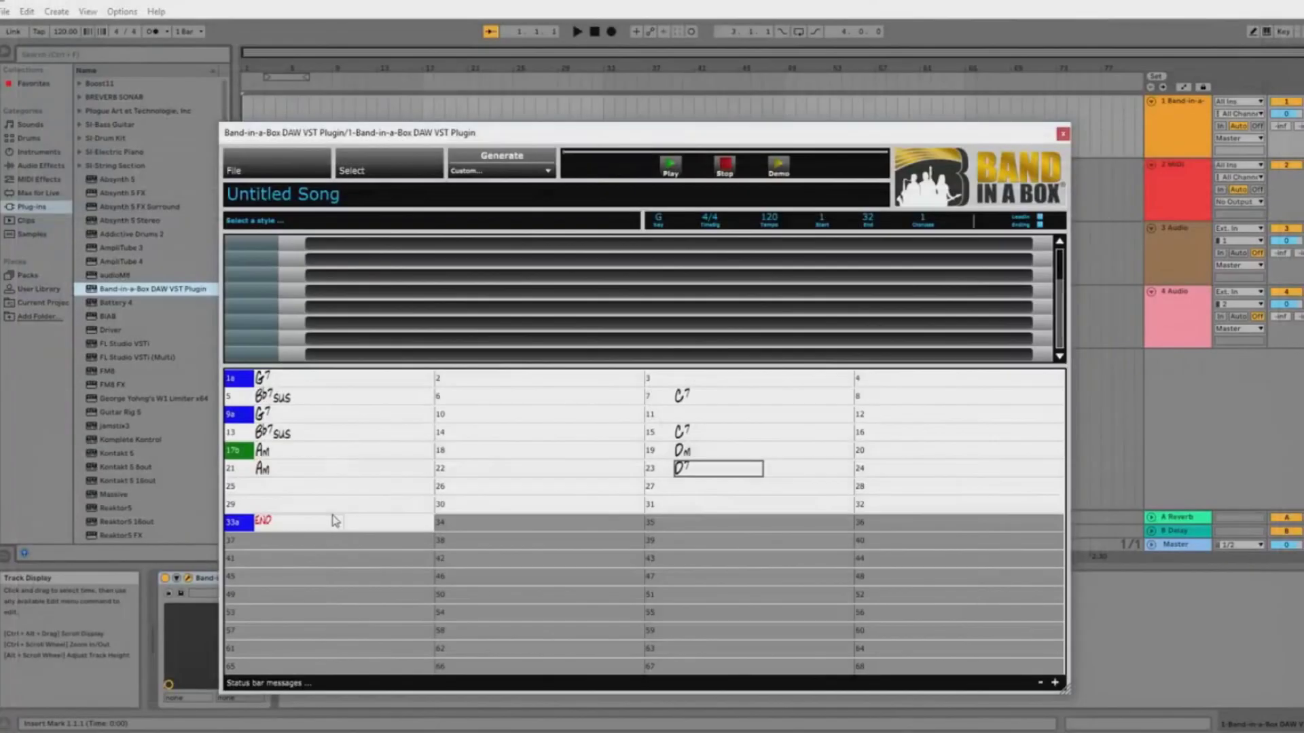
key(Return)
key(Return)
key(Return)
key(Return)
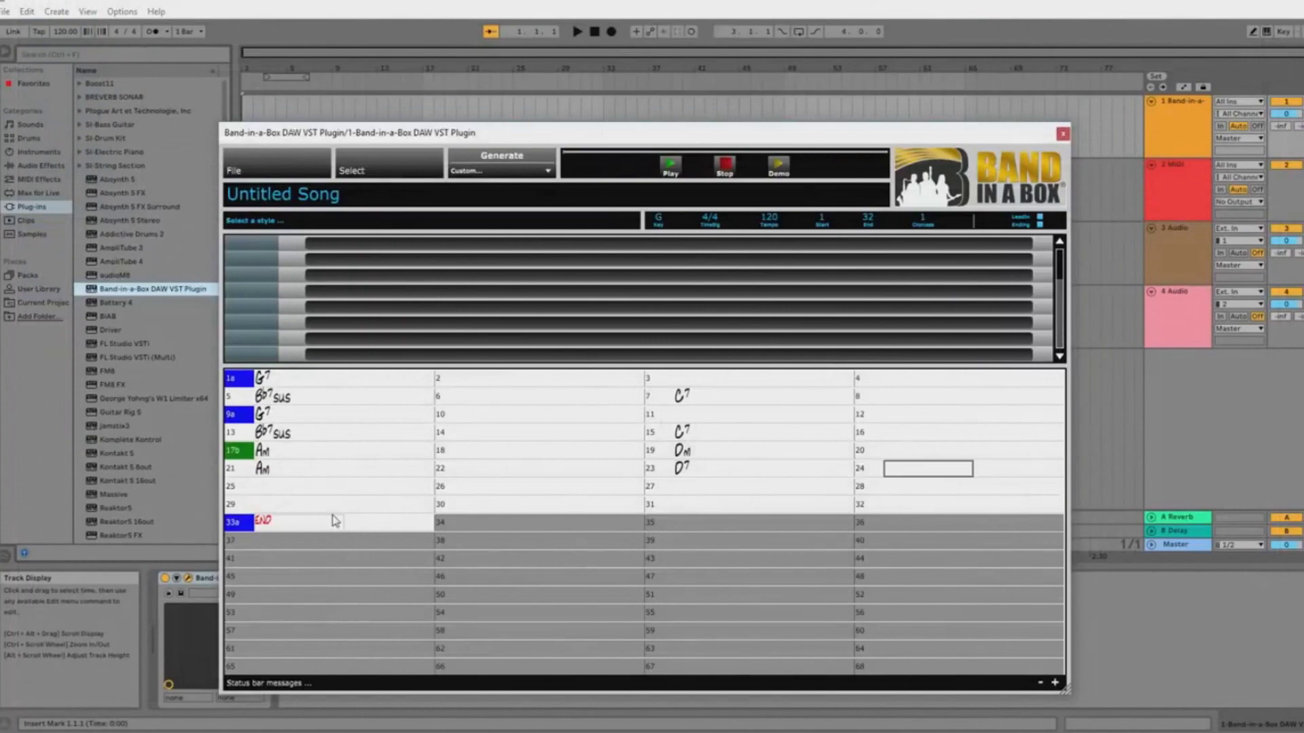
- Set the song's end bar to 24
click(873, 215)
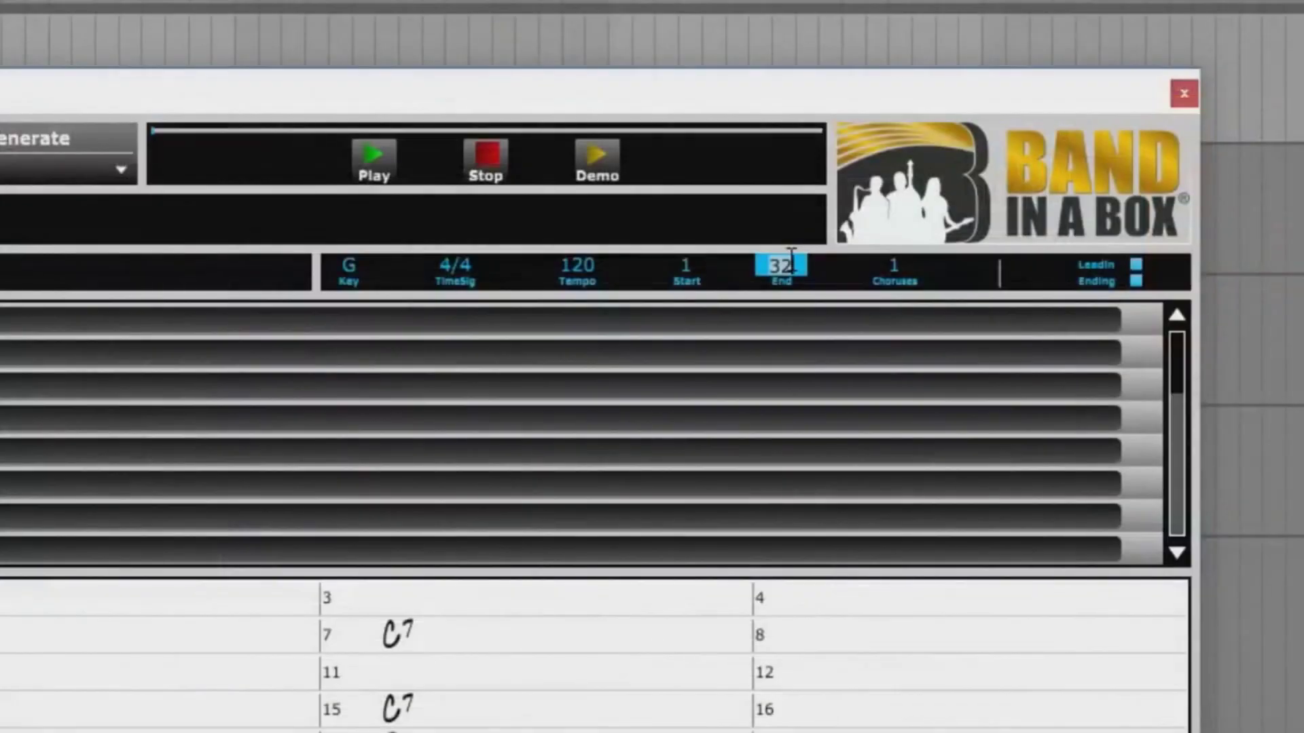
text(24)
key(Return)
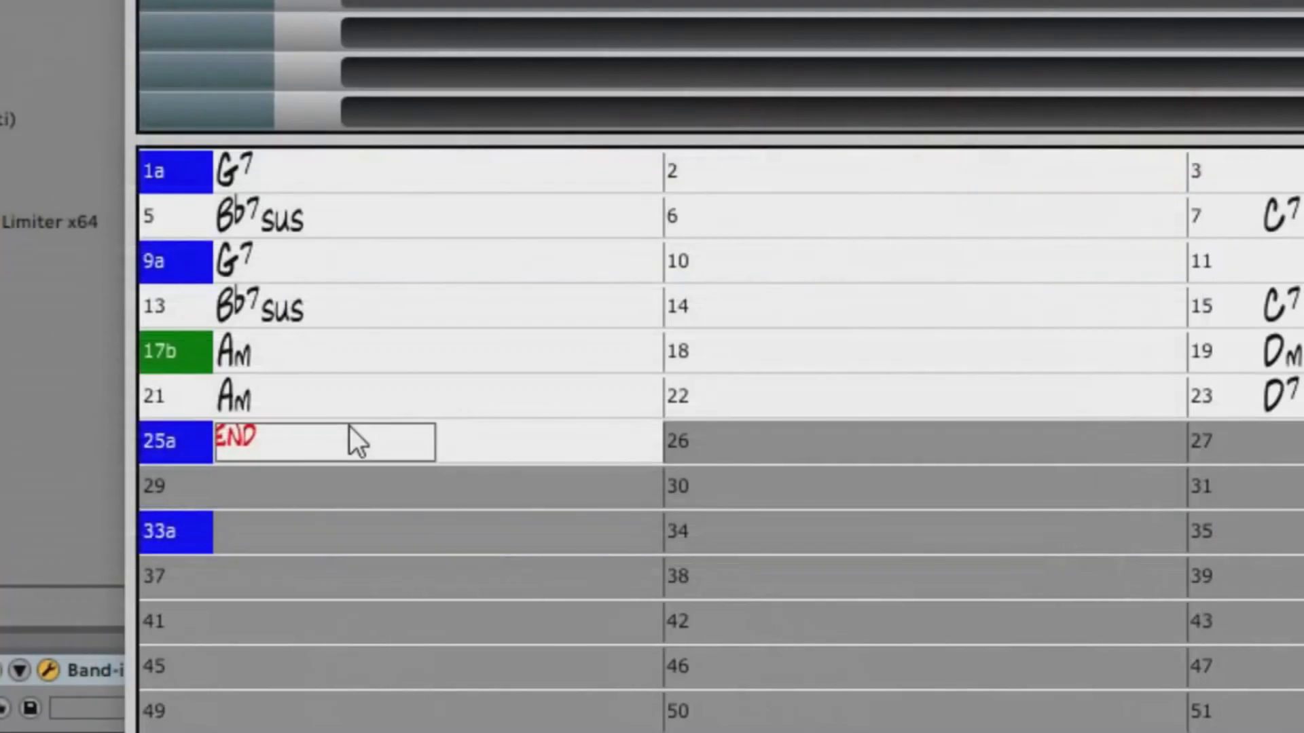
- Enter a G chord in ending bar 25 and set the number of choruses to 4
text(G)
key(Return)
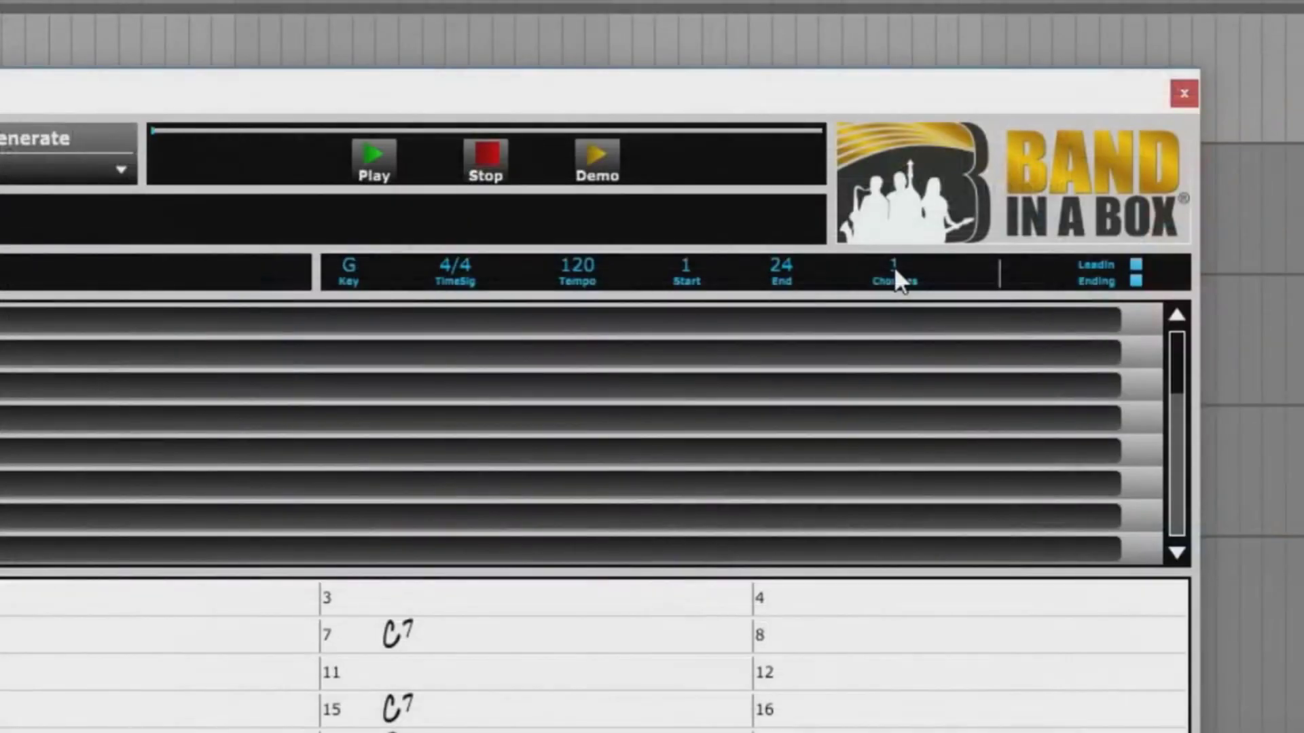
click(923, 218)
text(4)
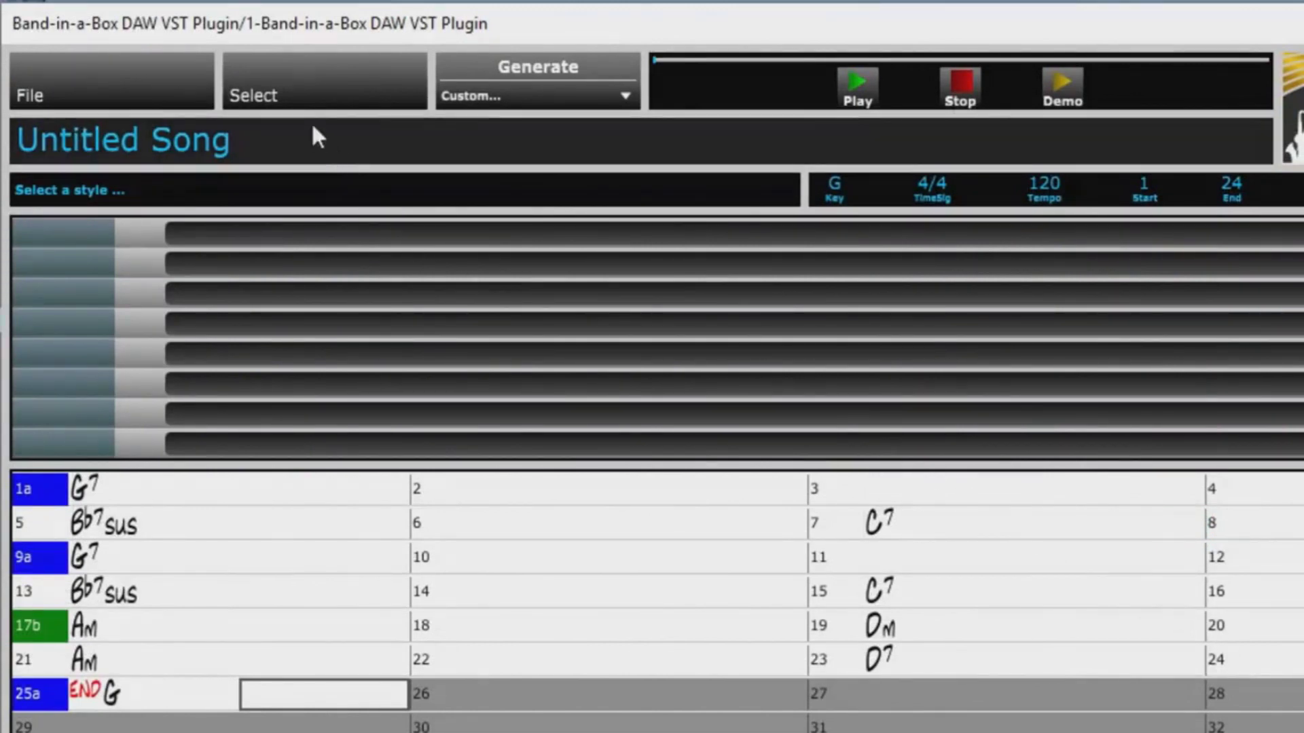
- Open the StylePicker and filter the styles by the EVERYTHING JAZZ category
click(360, 88)
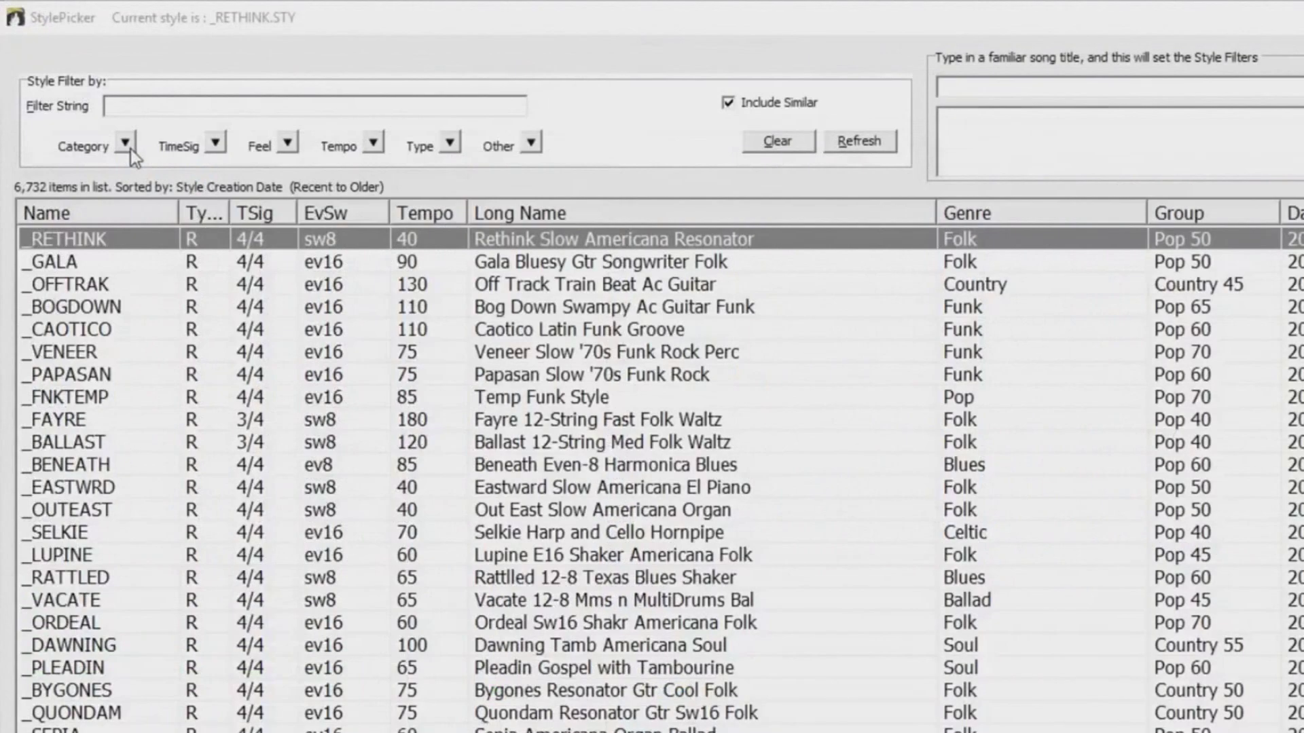
click(130, 148)
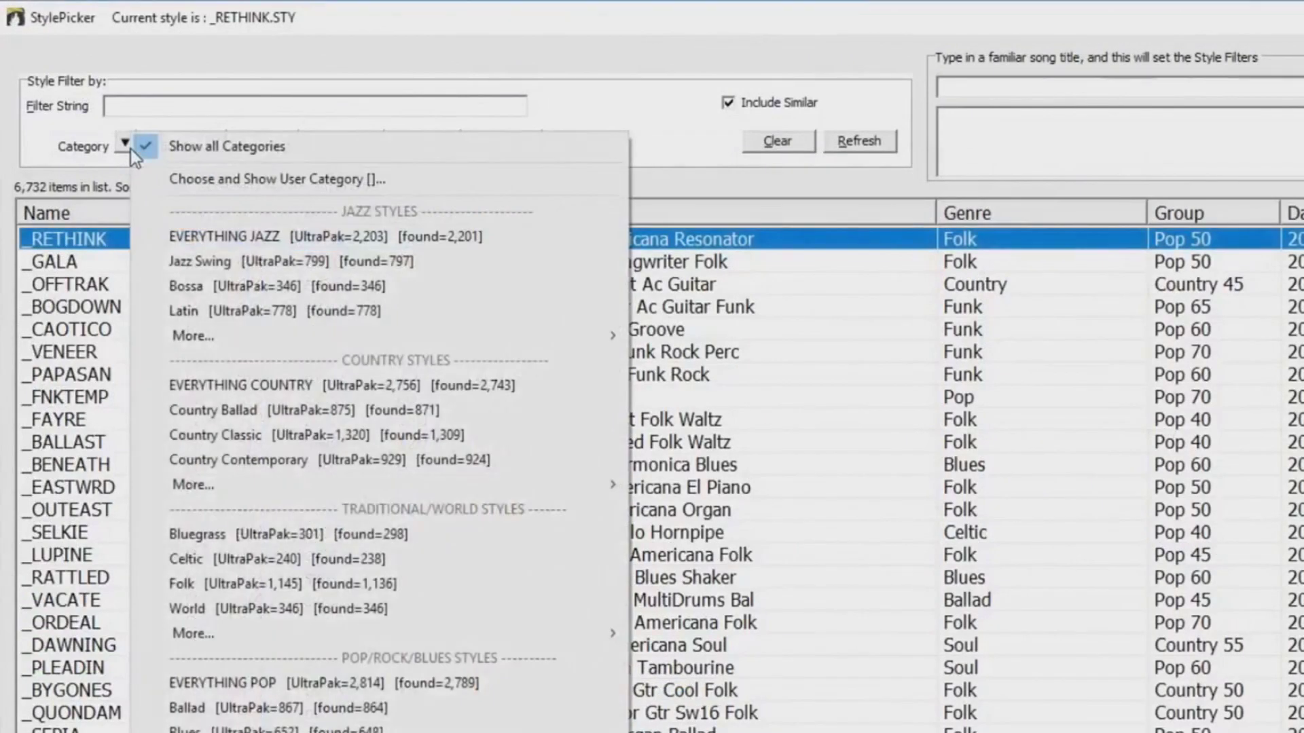
click(193, 239)
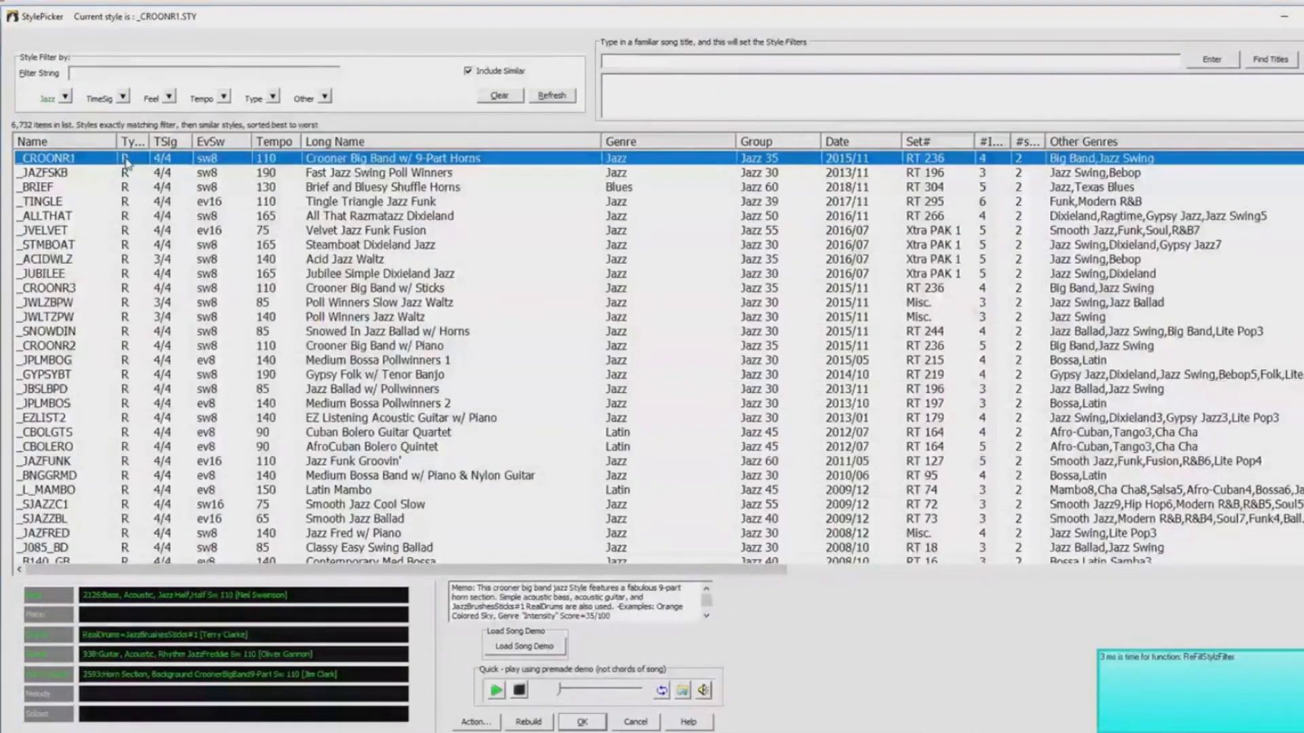
- Audition the jazz styles _ALLTHAT, _CROONR3 and _SNOWDIN
click(102, 216)
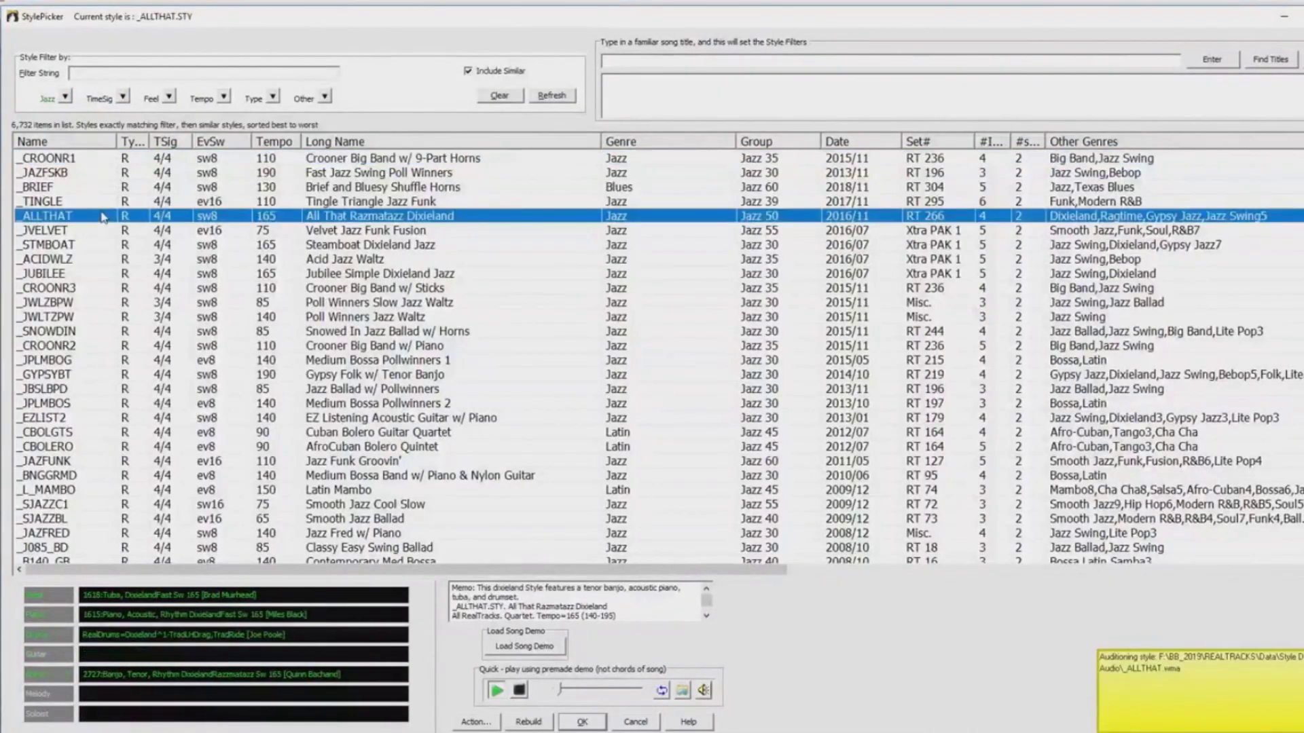
click(92, 292)
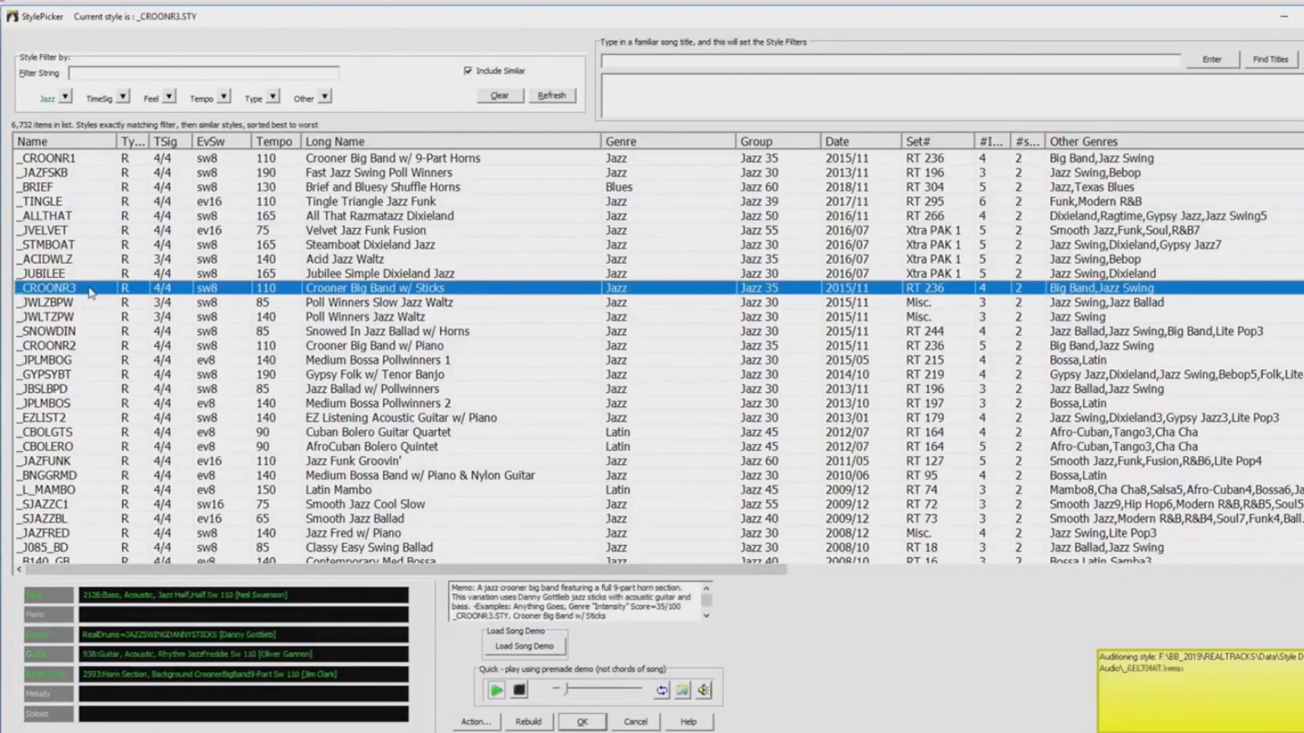
click(95, 332)
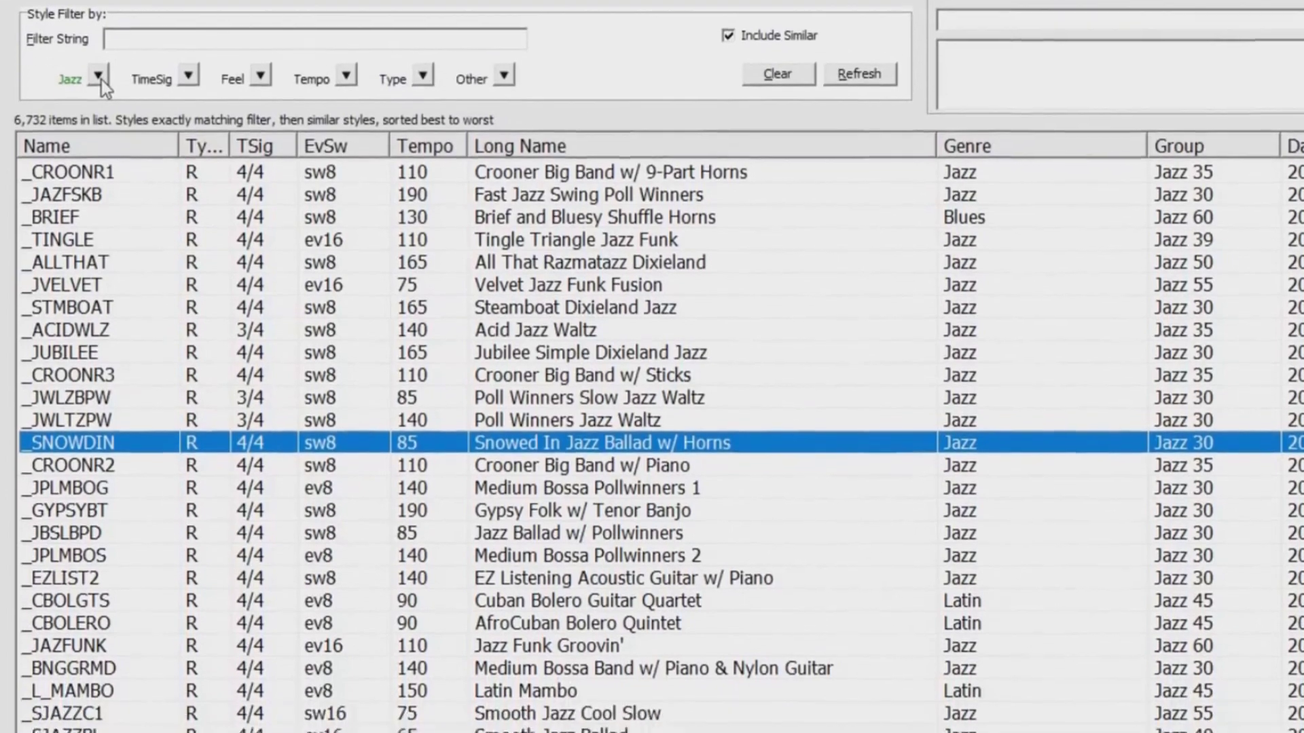
- Filter the styles by Medium Rock and audition styles such as _BUTANE and _MUSKEG
click(100, 107)
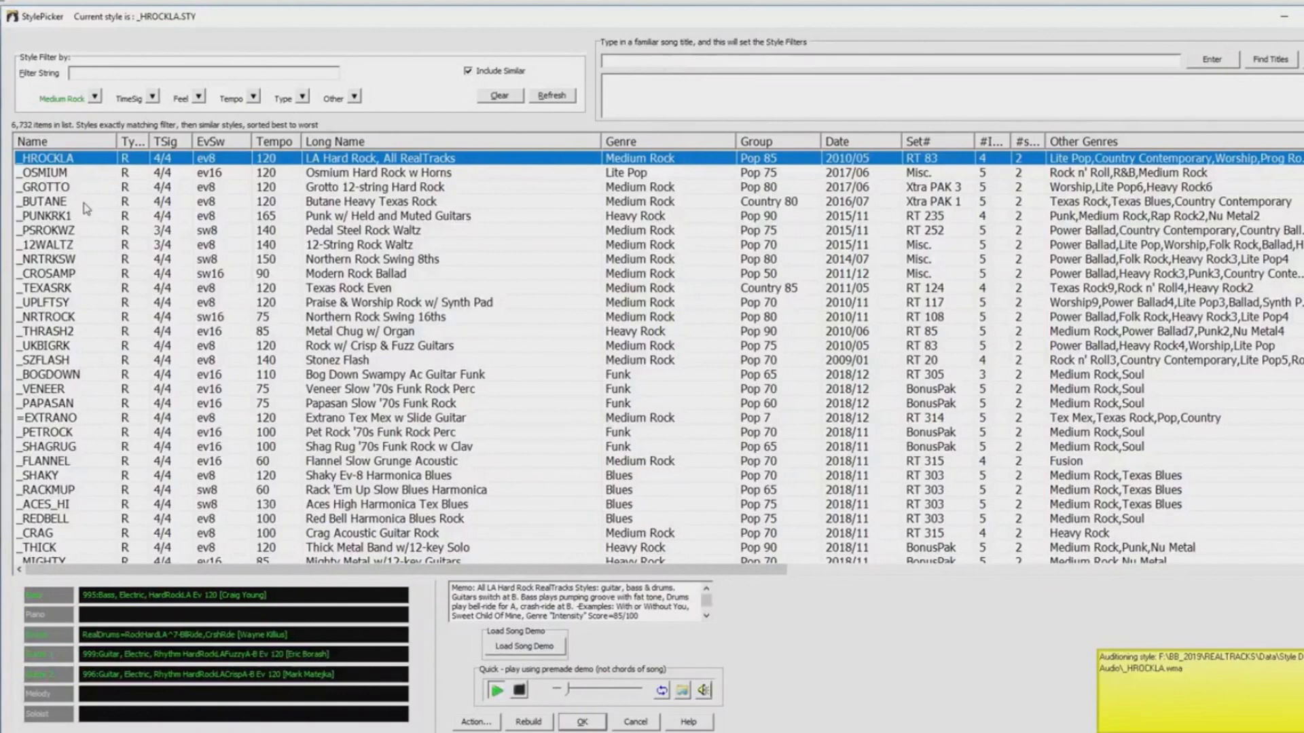
click(86, 204)
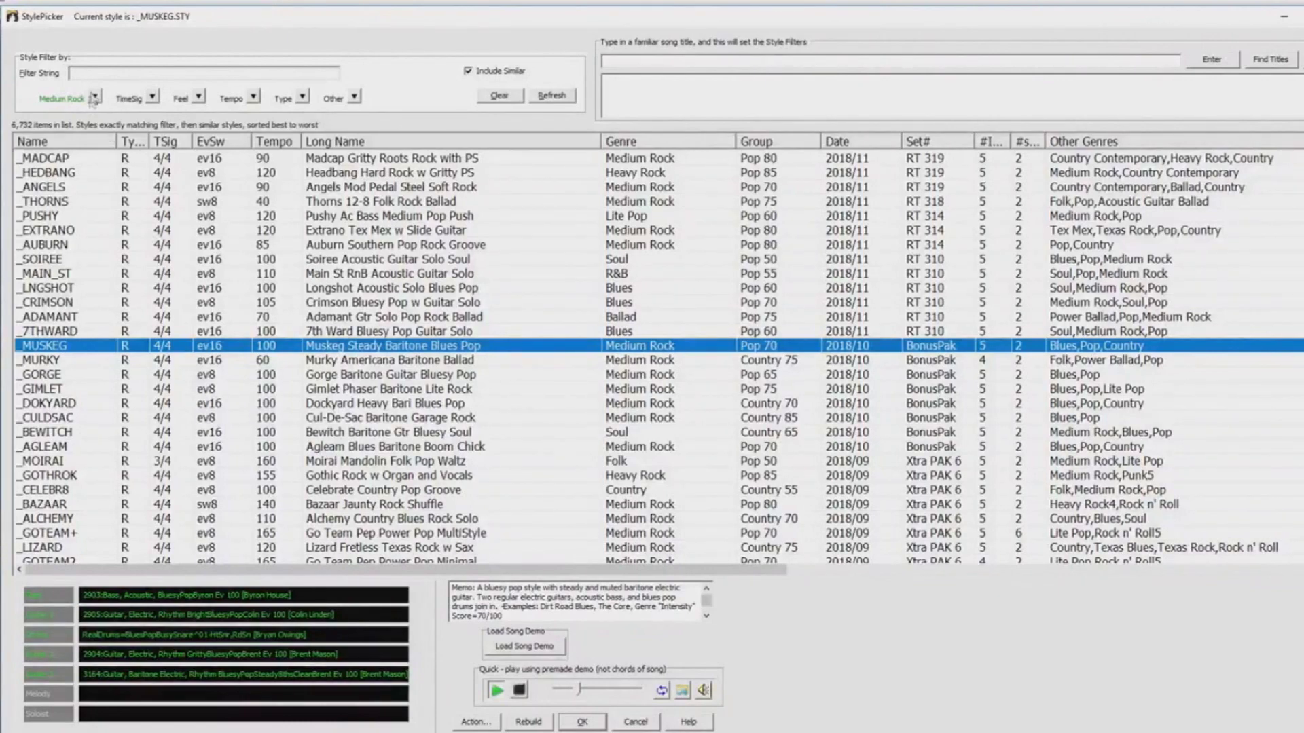
- Filter the styles by EVERYTHING COUNTRY and audition _CHICKEN and _DICKSON
click(95, 95)
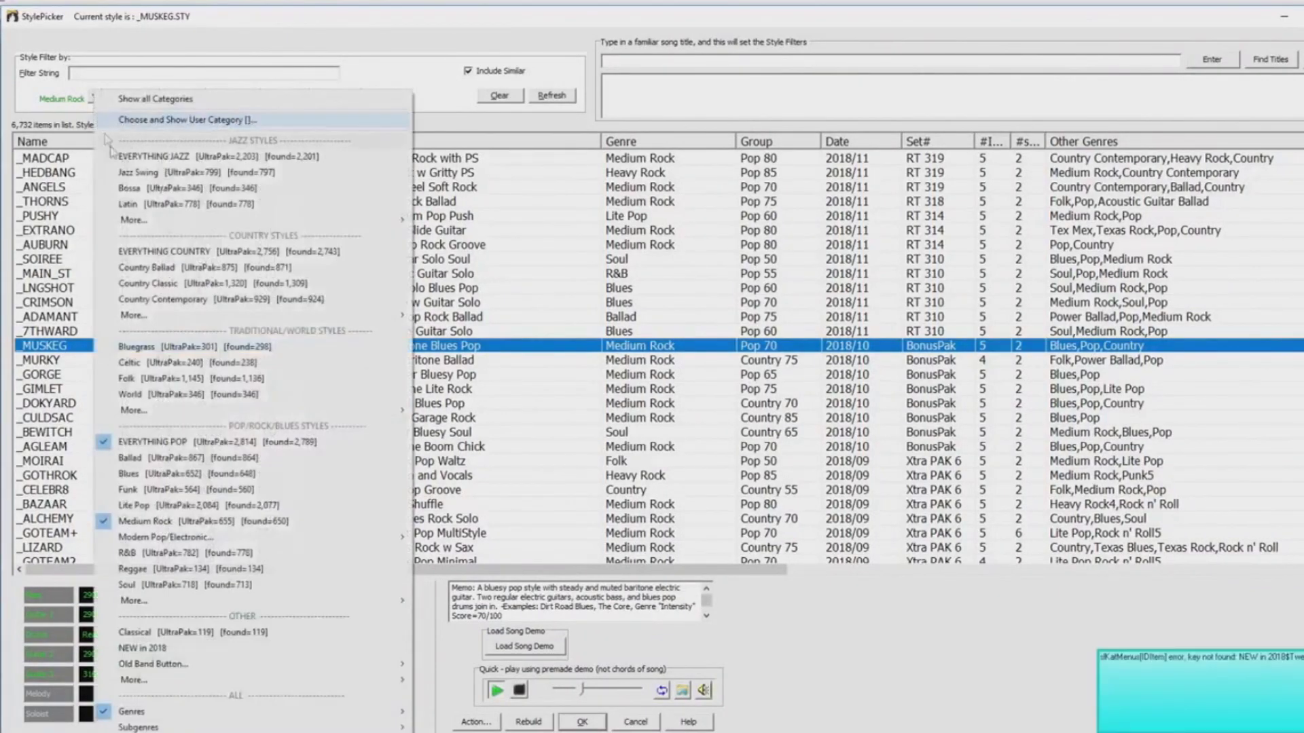
click(164, 253)
click(112, 230)
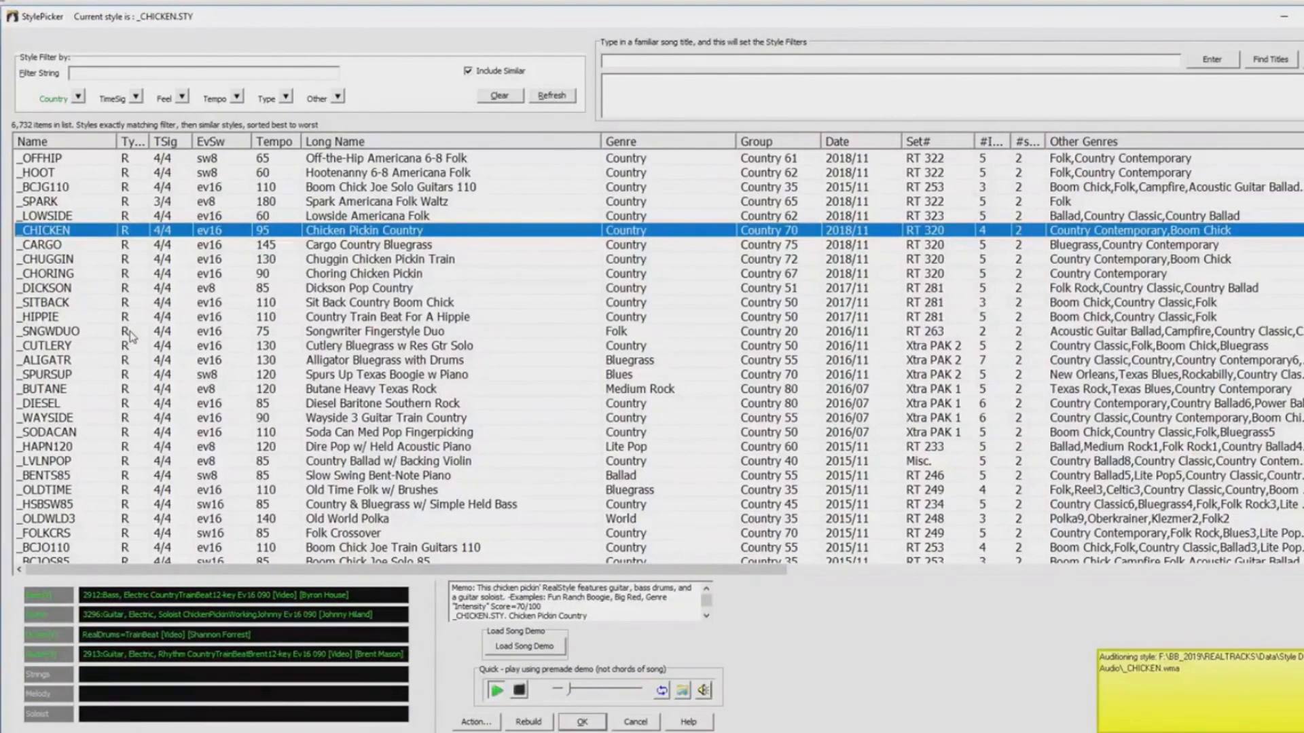
click(190, 293)
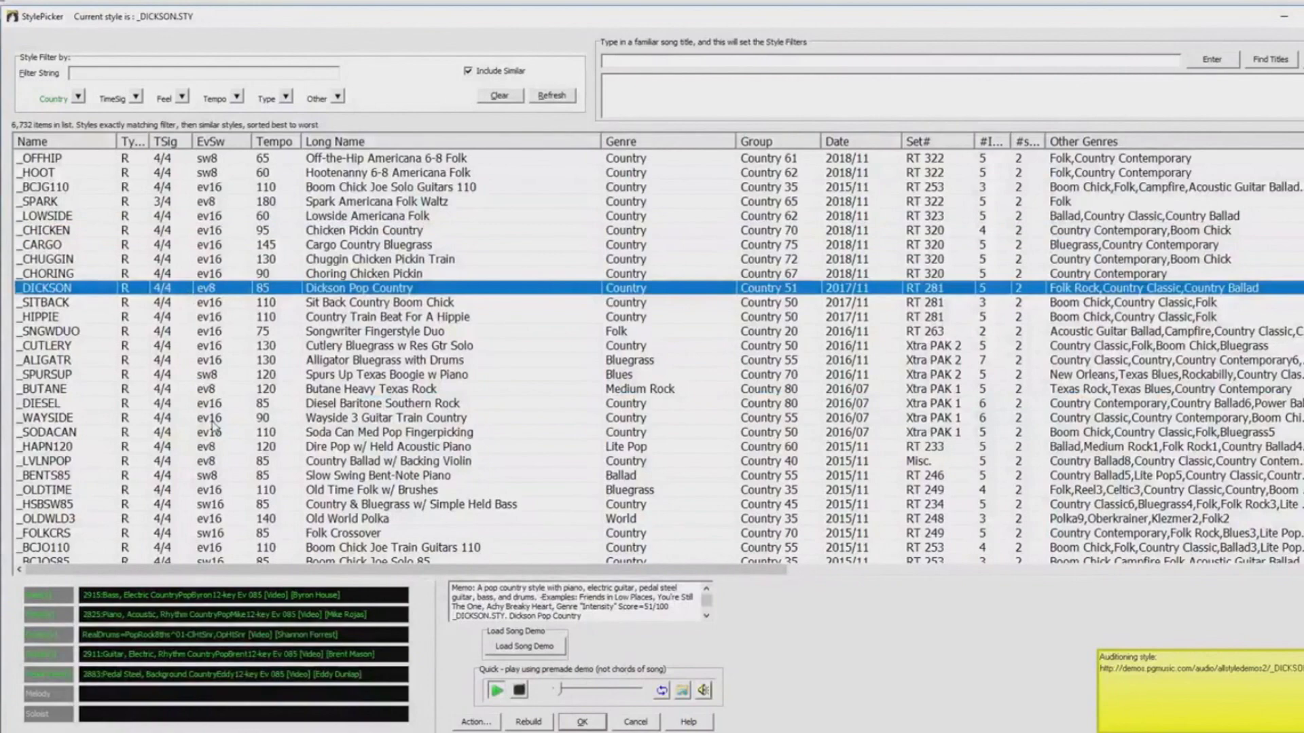
scroll(235, 393, down, 1)
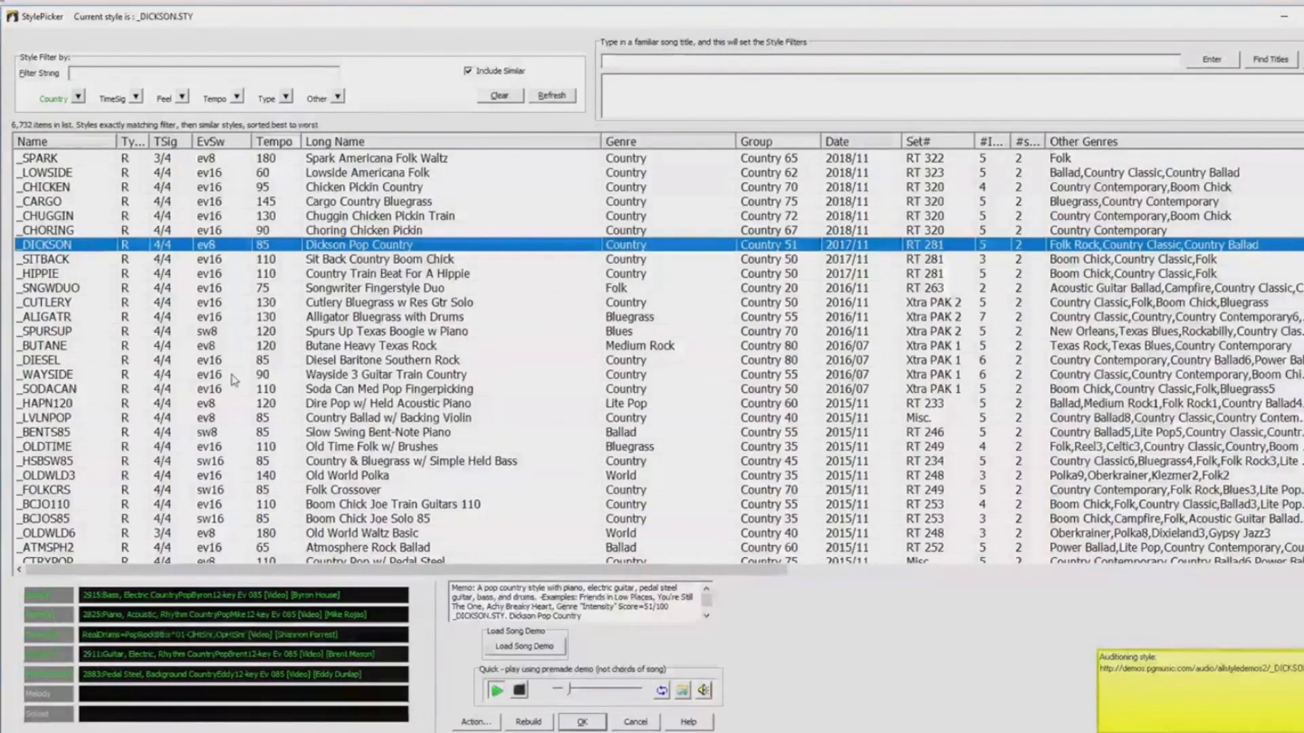
- Filter the styles by the Funk category and choose the _LASHOUT style
scroll(234, 379, up, 1)
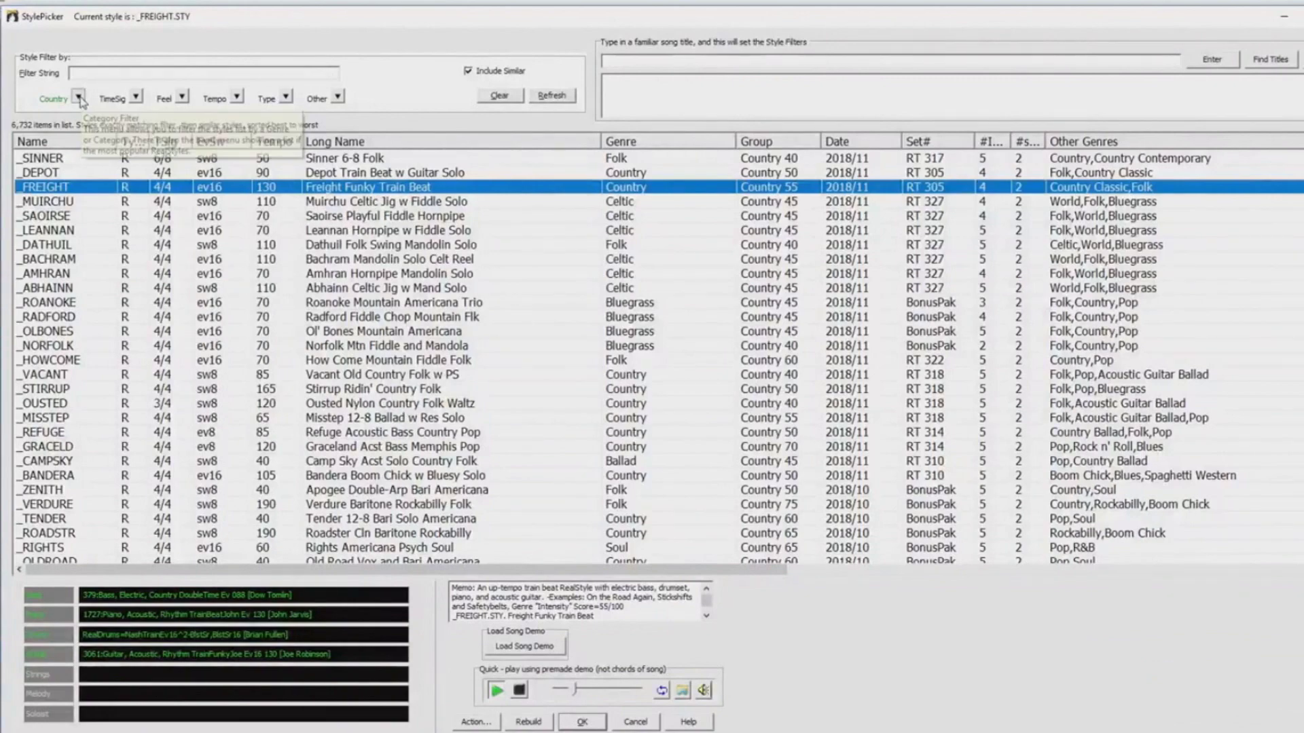
click(78, 97)
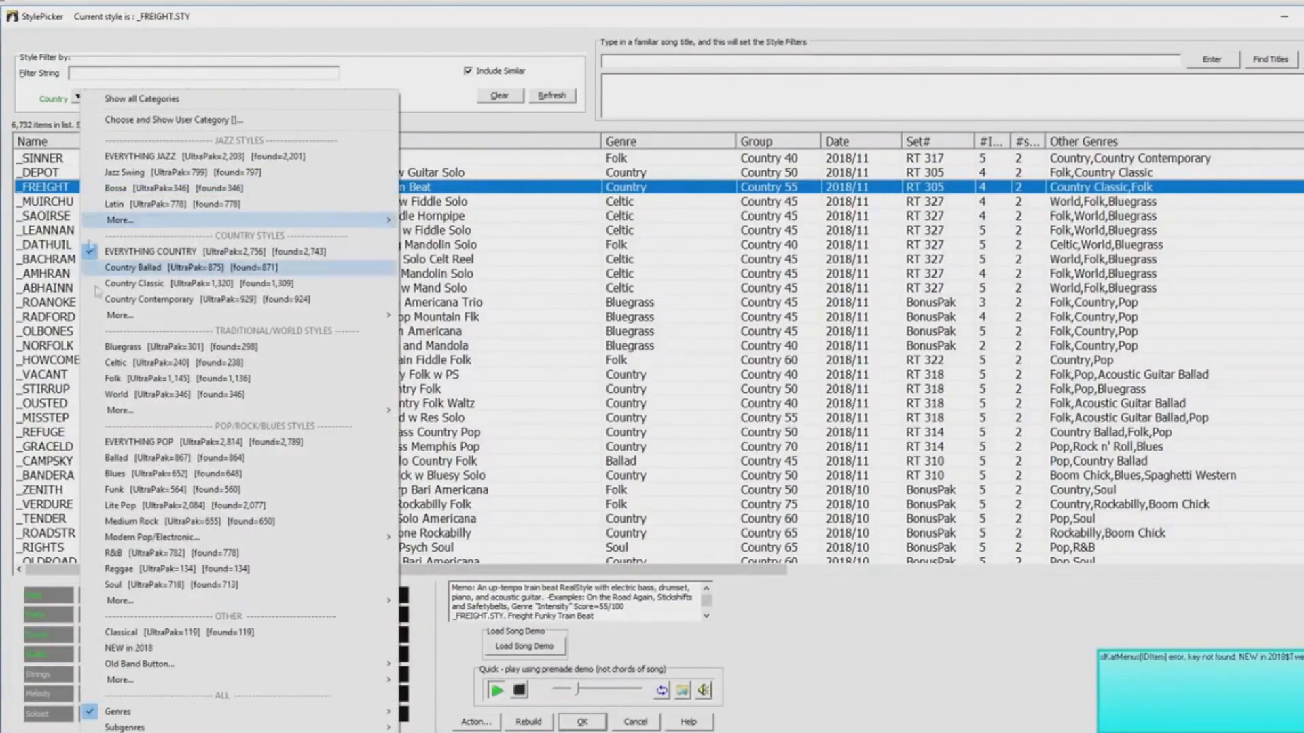
click(114, 490)
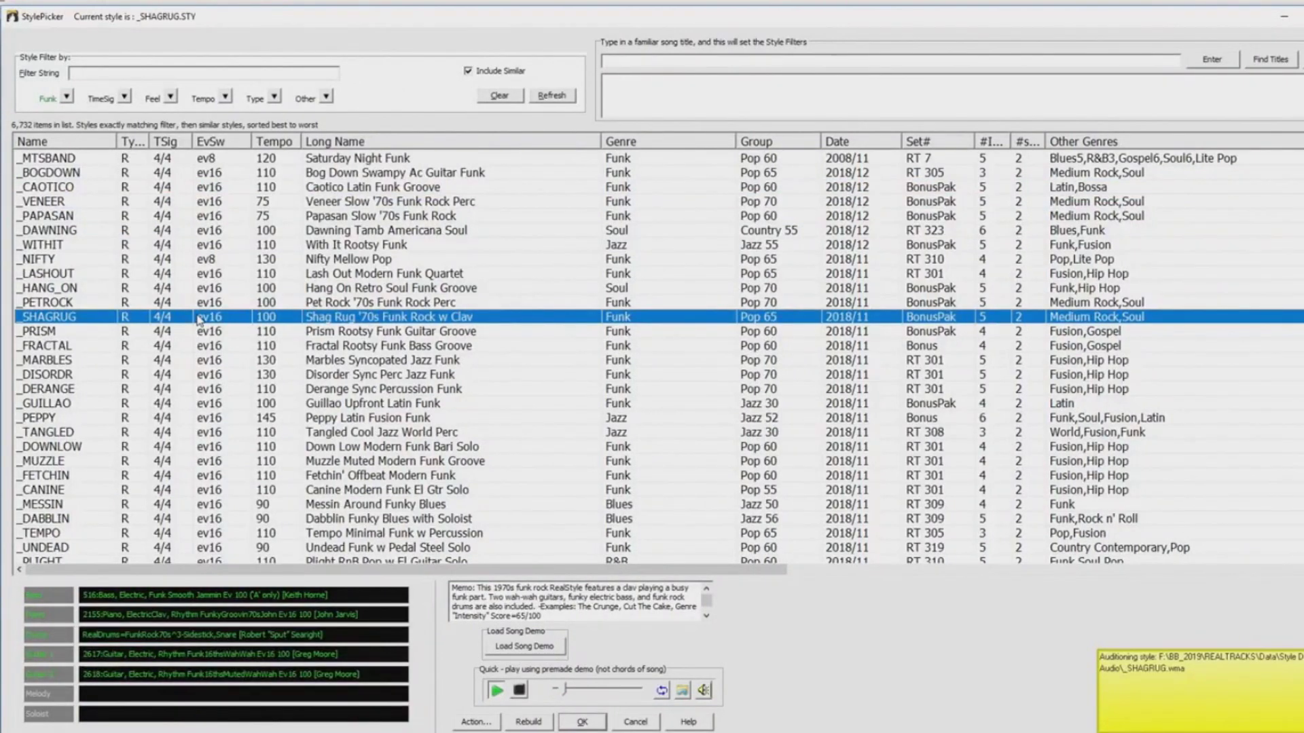
click(197, 274)
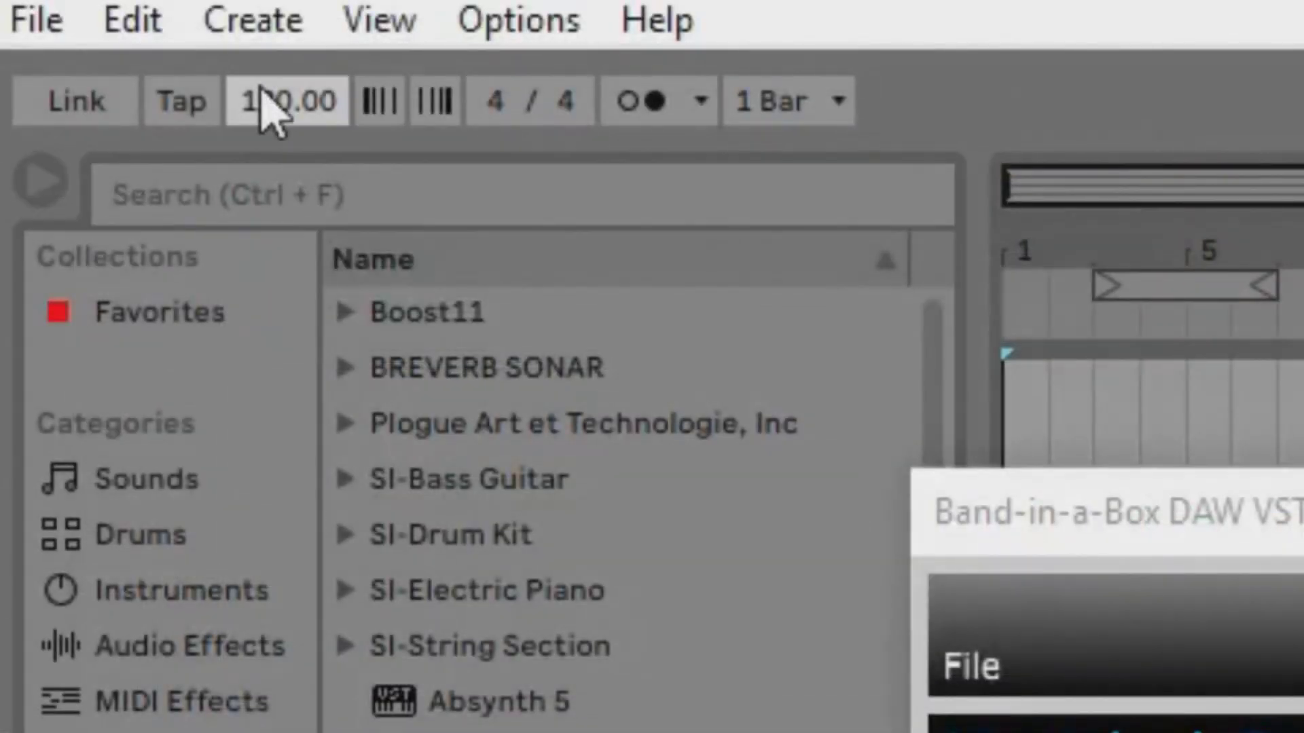
- Set the tempo to 114 in both the Live project and the plug-in
text(114)
key(Return)
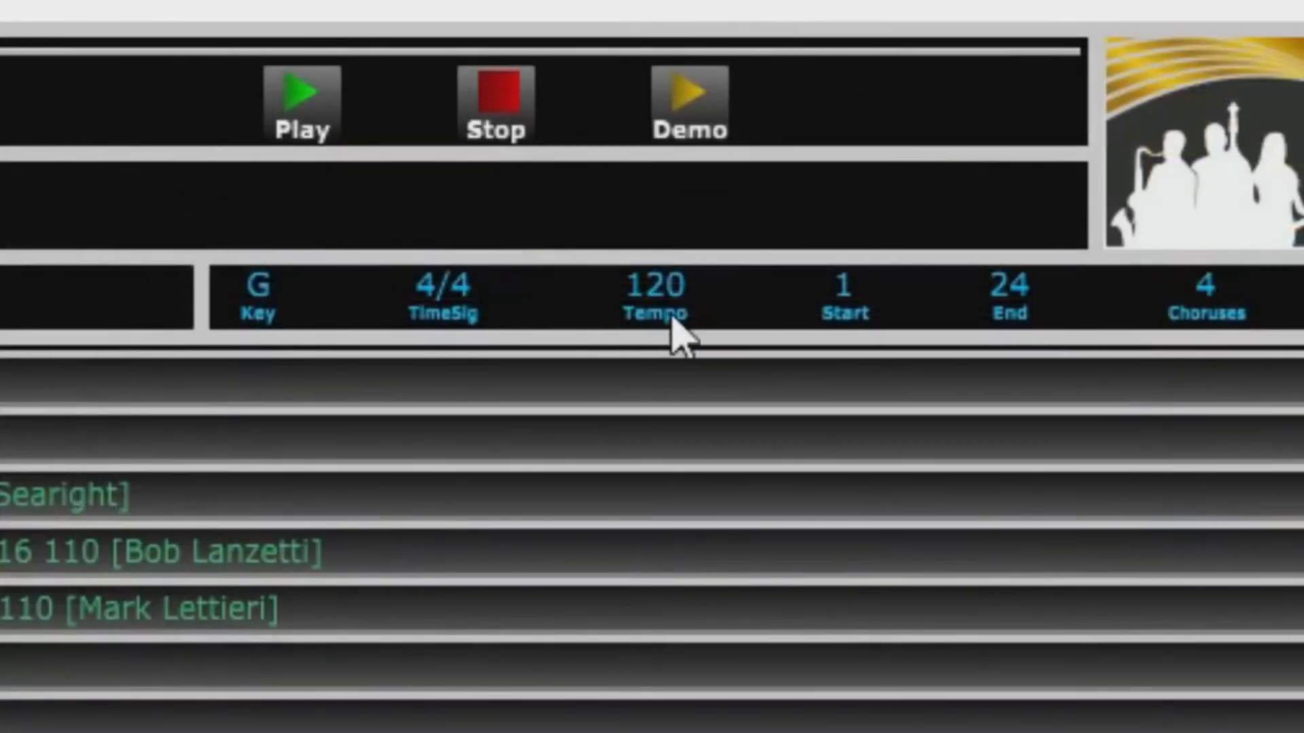
click(682, 284)
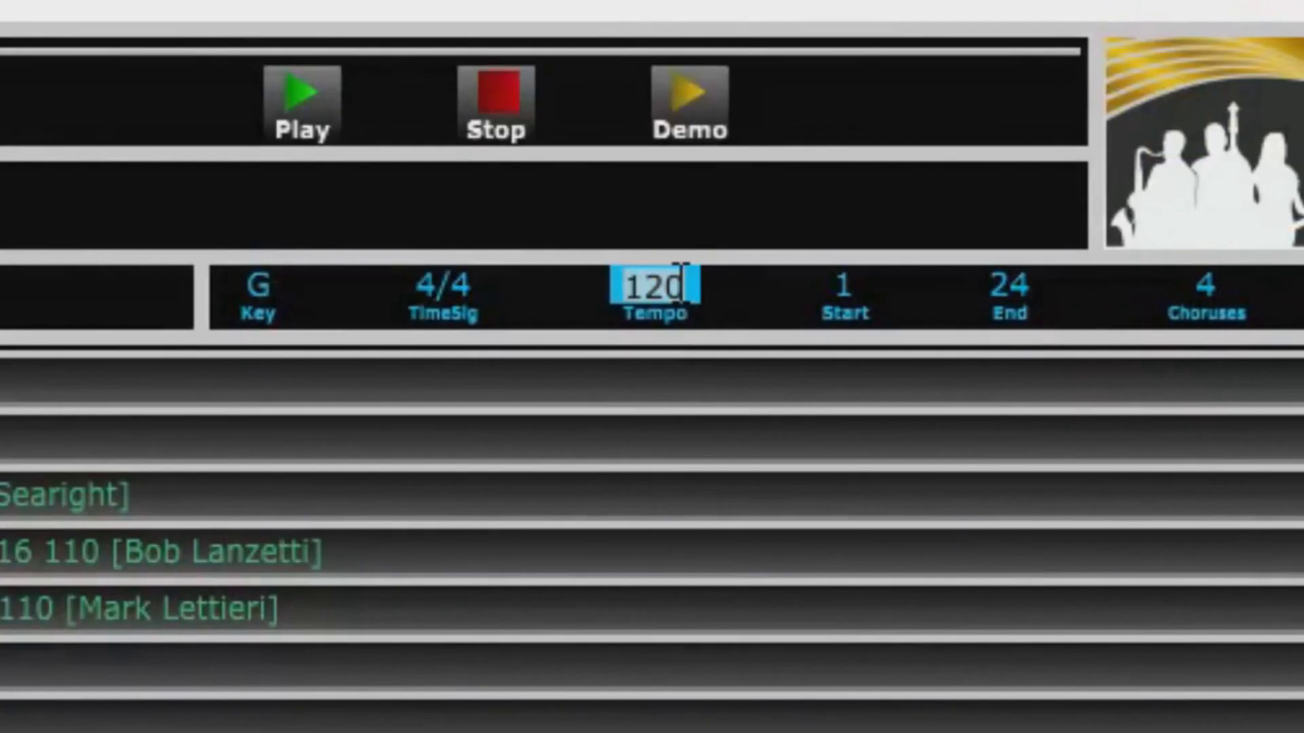
text(114)
key(Return)
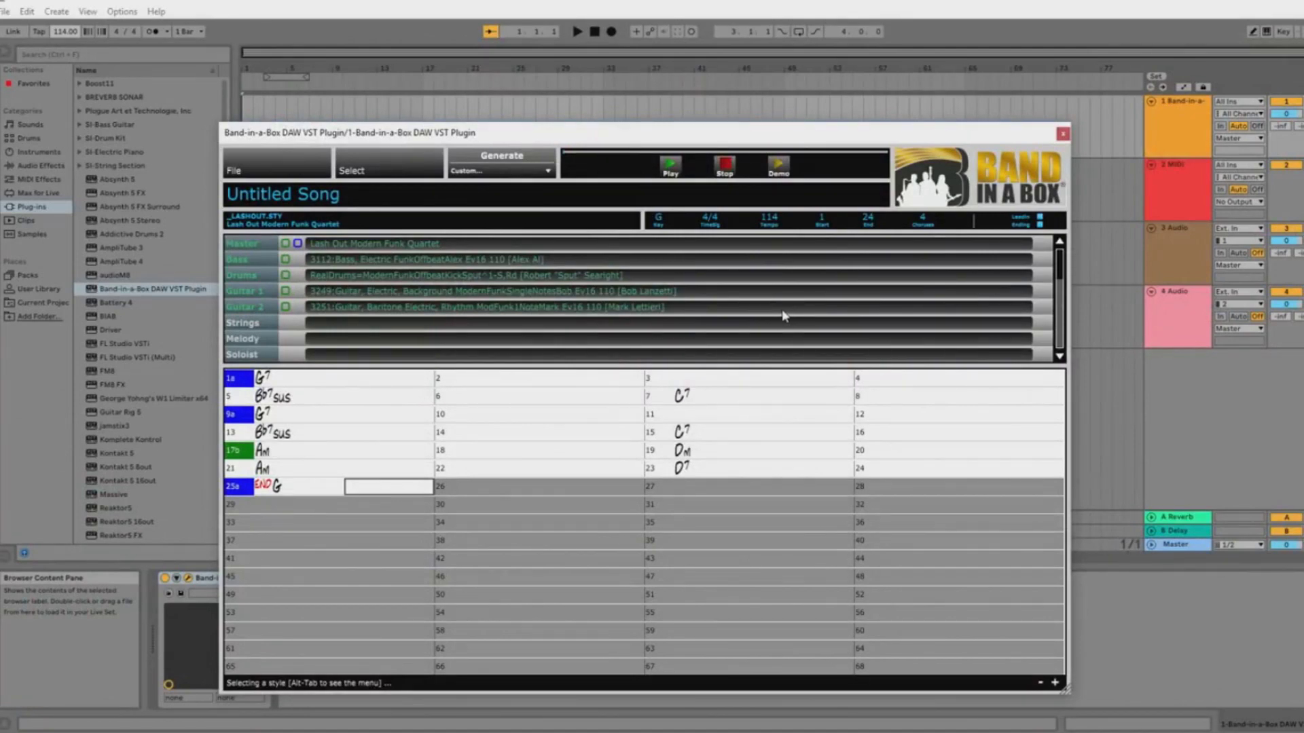
- Generate the tracks for the song and play the result inside the plug-in
click(546, 170)
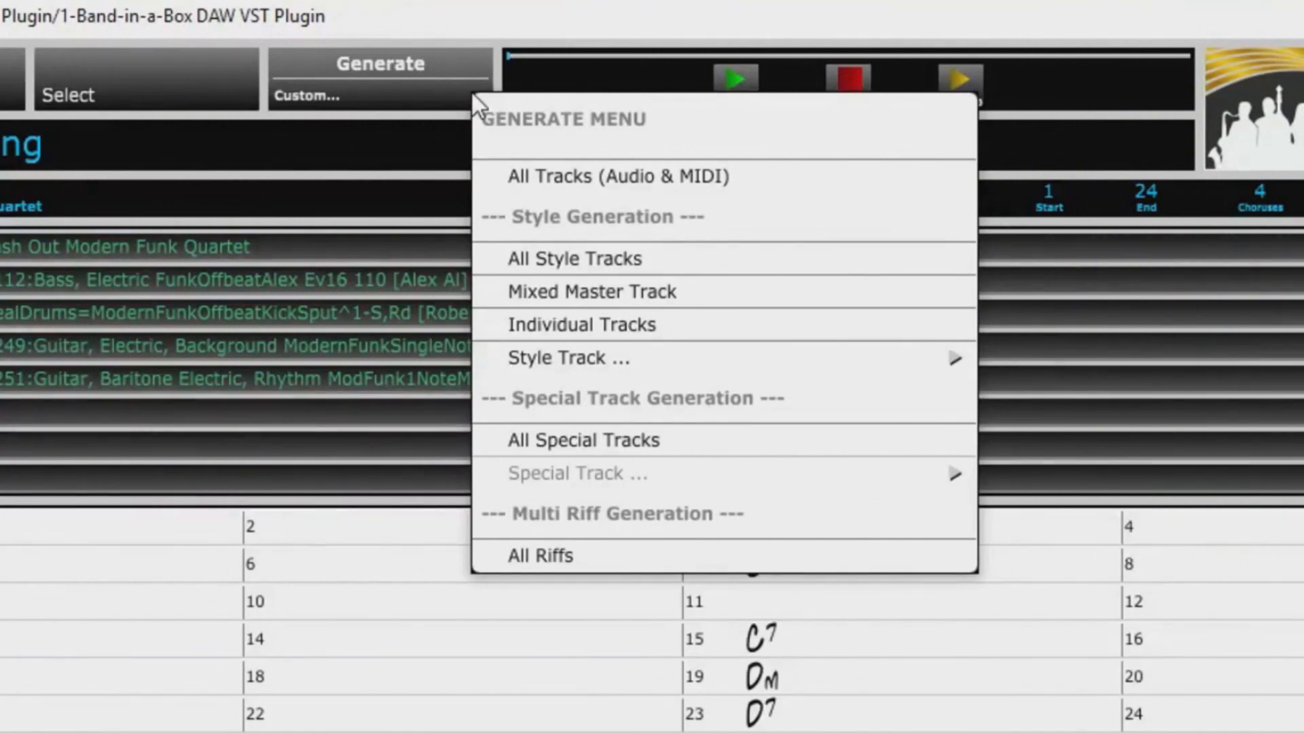
click(370, 58)
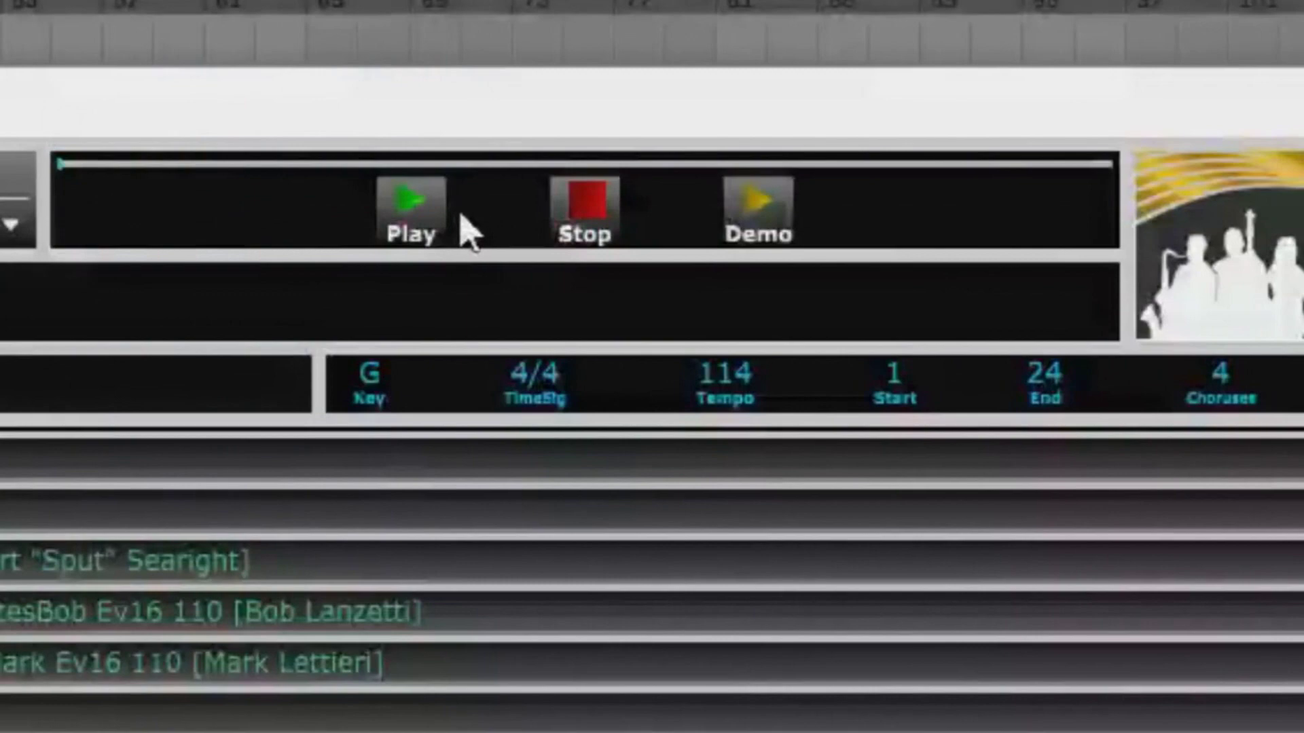
click(395, 224)
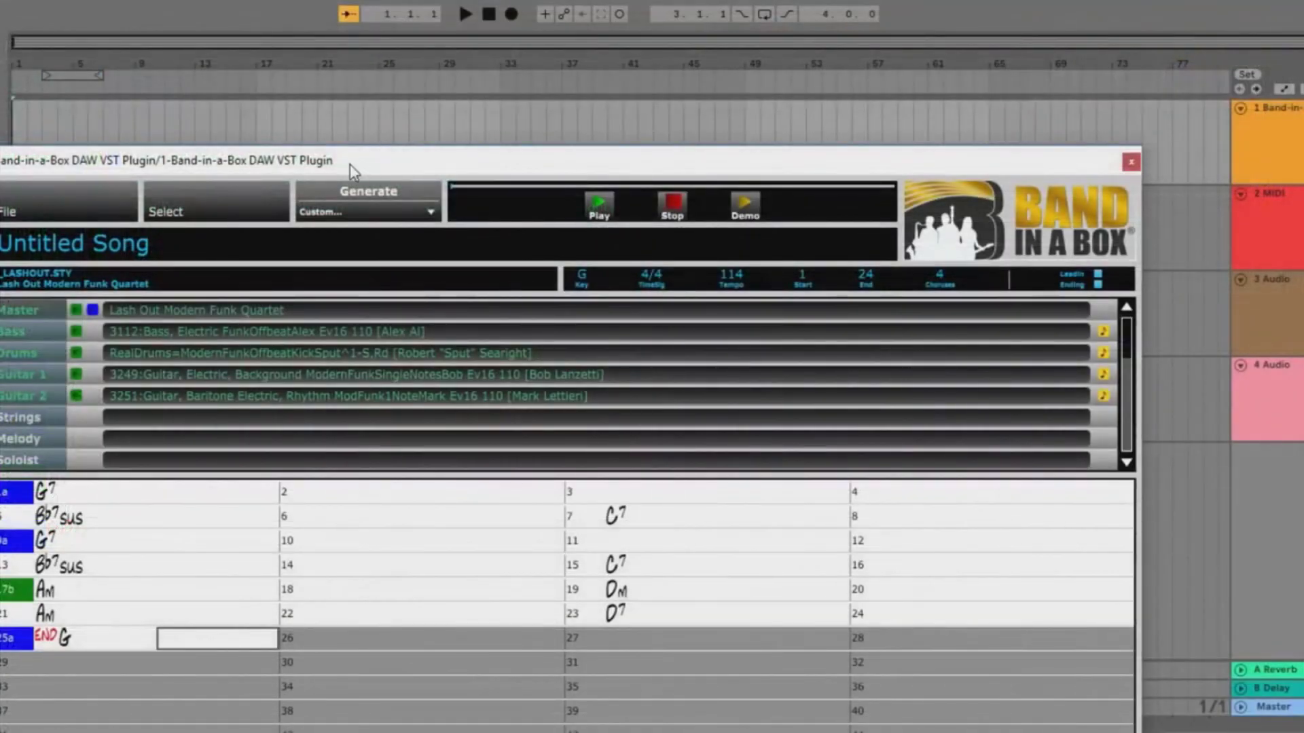
- Move the plug-in window aside, place the generated parts as individual tracks in the arrangement from bar 1 and play them
drag(349, 164, 944, 111)
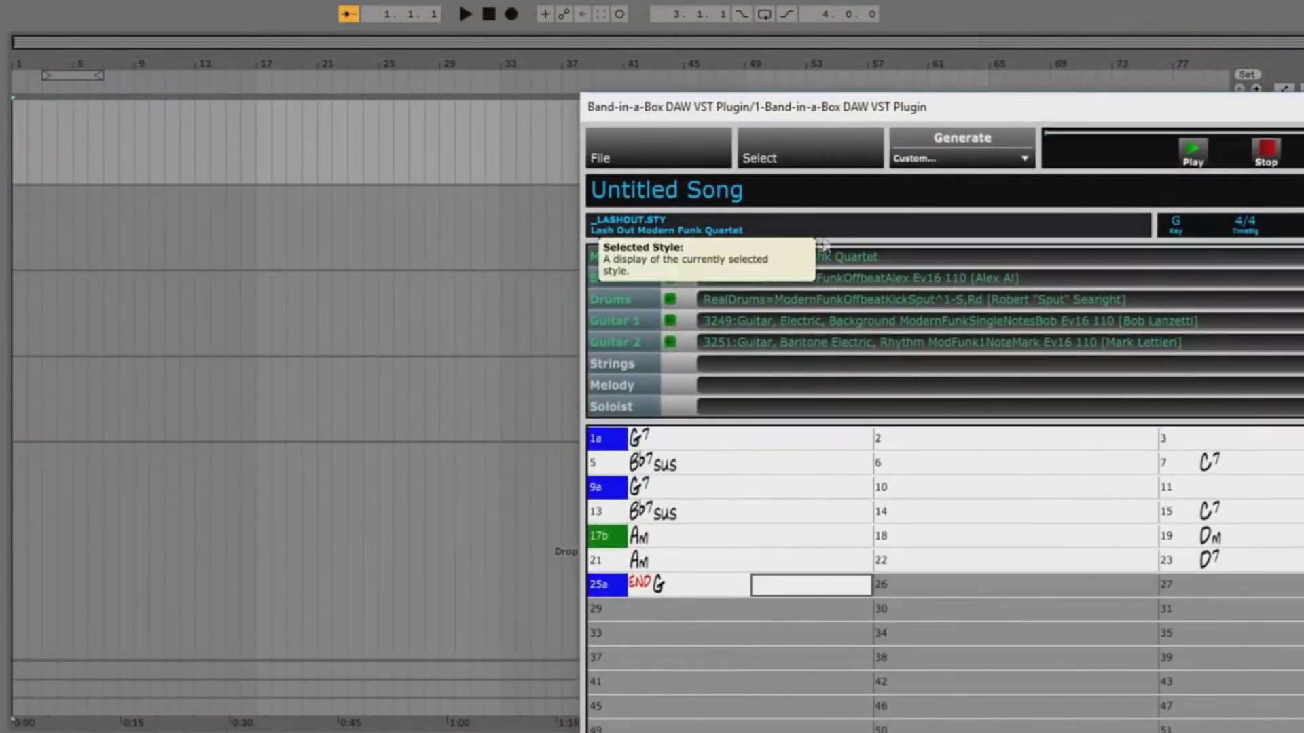
drag(670, 285, 15, 307)
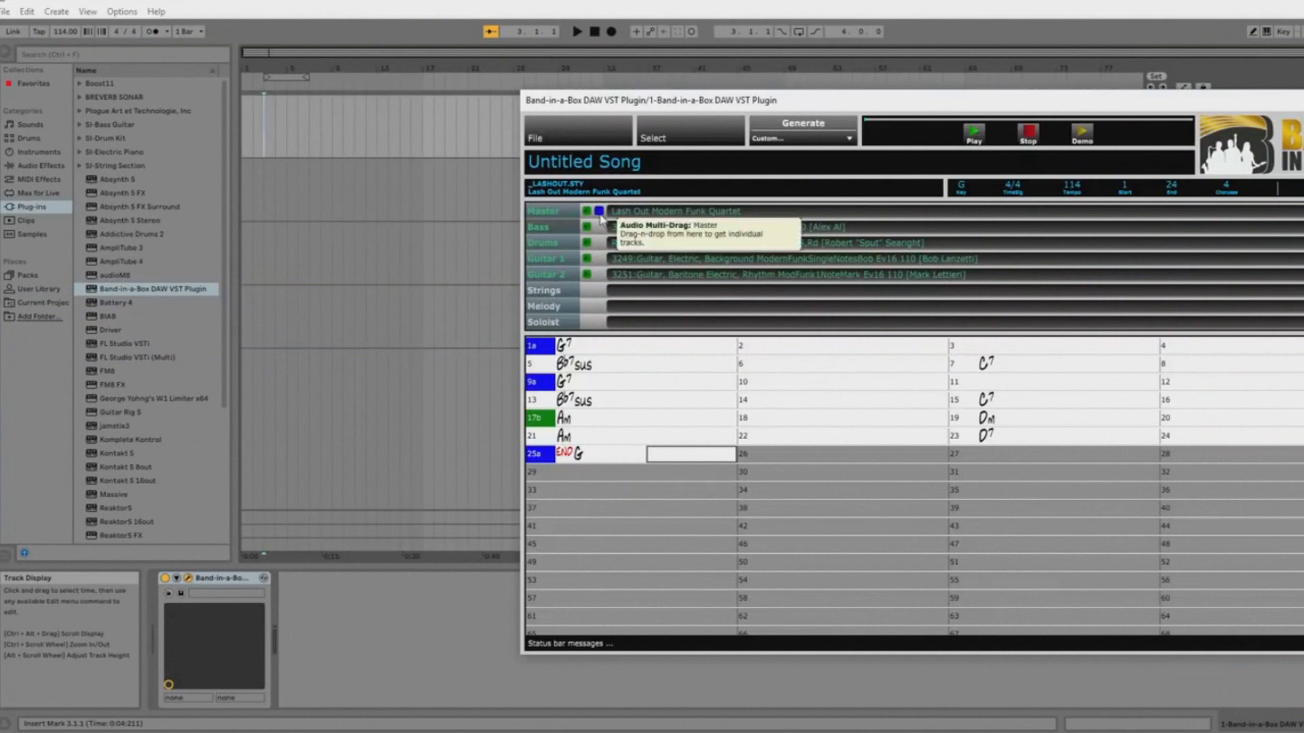
mouse_move(599, 216)
mouse_down()
mouse_move(524, 295)
mouse_move(305, 299)
mouse_move(246, 255)
mouse_up()
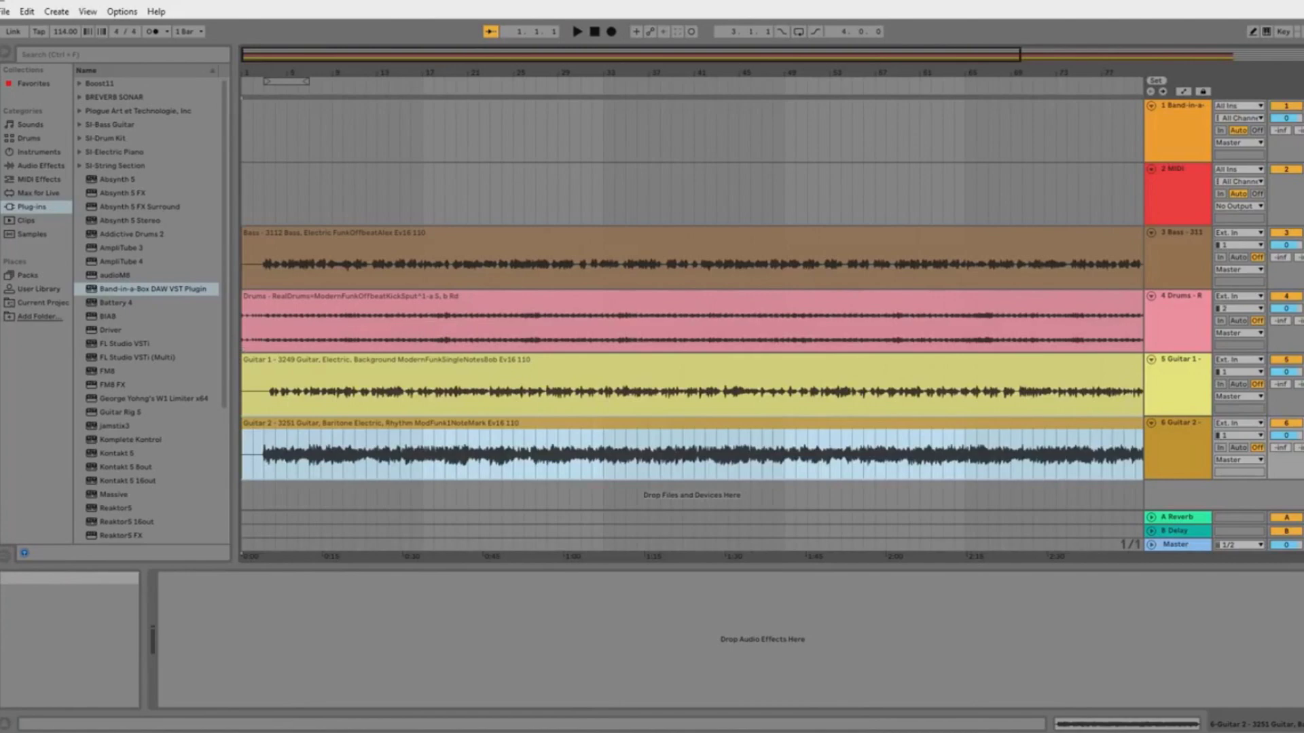
click(577, 34)
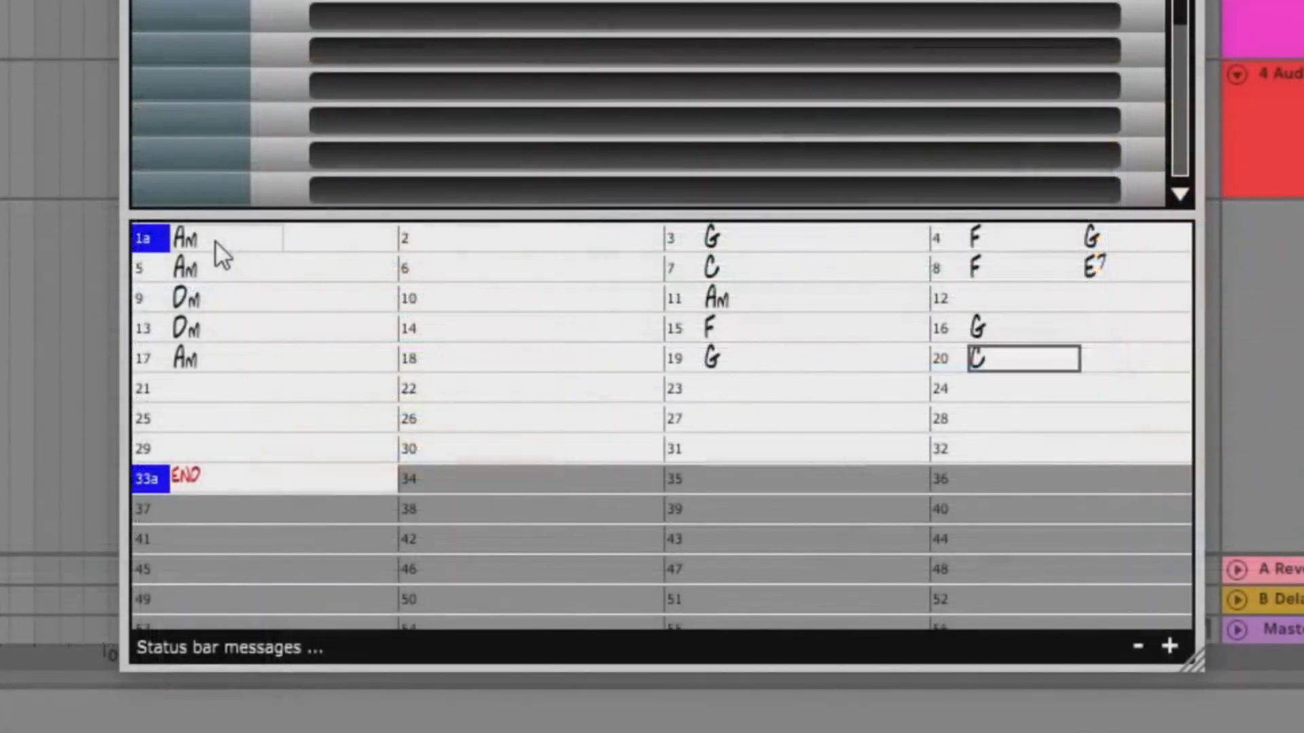
- Enter the chords Am in bar 21, G in bar 23, and F and G in bar 24 of the chord sheet
key(Right)
key(Right)
text(Am)
key(Right)
key(Right)
key(Right)
key(Right)
text(G)
key(Right)
key(Right)
text(F)
key(Right)
text(G)
key(Right)
- Enter the chords Dm in bar 25, F and G in bar 26, and Am in bar 27
text(Dm)
key(Right)
key(Right)
text(F)
key(Right)
text(G)
key(Right)
text(Am)
key(Right)
key(Right)
key(Right)
- Enter the chords C in bar 29, F and G in bar 30, Am in bar 31, G in bar 32 and the ending Am in bar 33
text(C)
key(Right)
key(Right)
text(F)
key(Right)
text(G)
key(Right)
text(Am)
key(Right)
text(G)
key(Right)
key(Right)
text(Am)
key(Right)
- Set part markers in the chord sheet: B at bar 9, A at bar 17 and B at bar 25
click(139, 298)
click(140, 297)
click(144, 358)
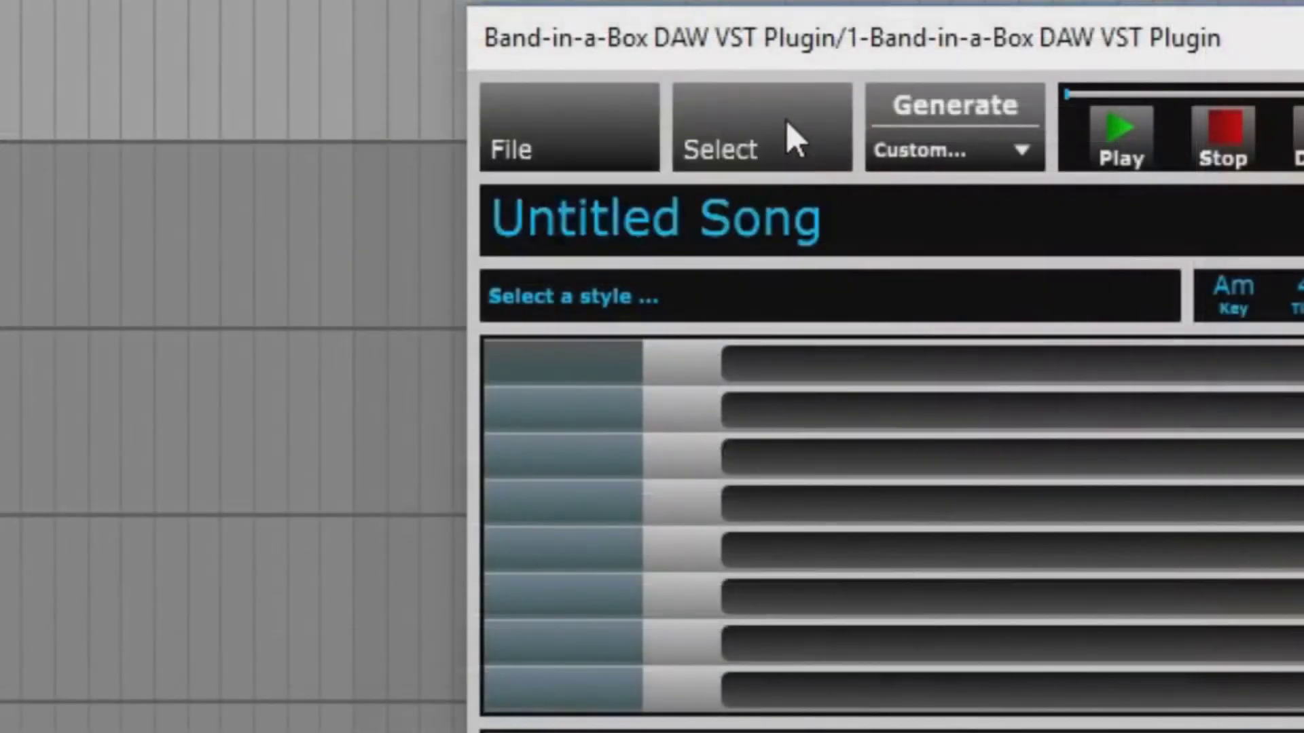
- Search the StylePicker for "_detuned" and load the _DETUNED fast metal style
click(786, 122)
click(611, 244)
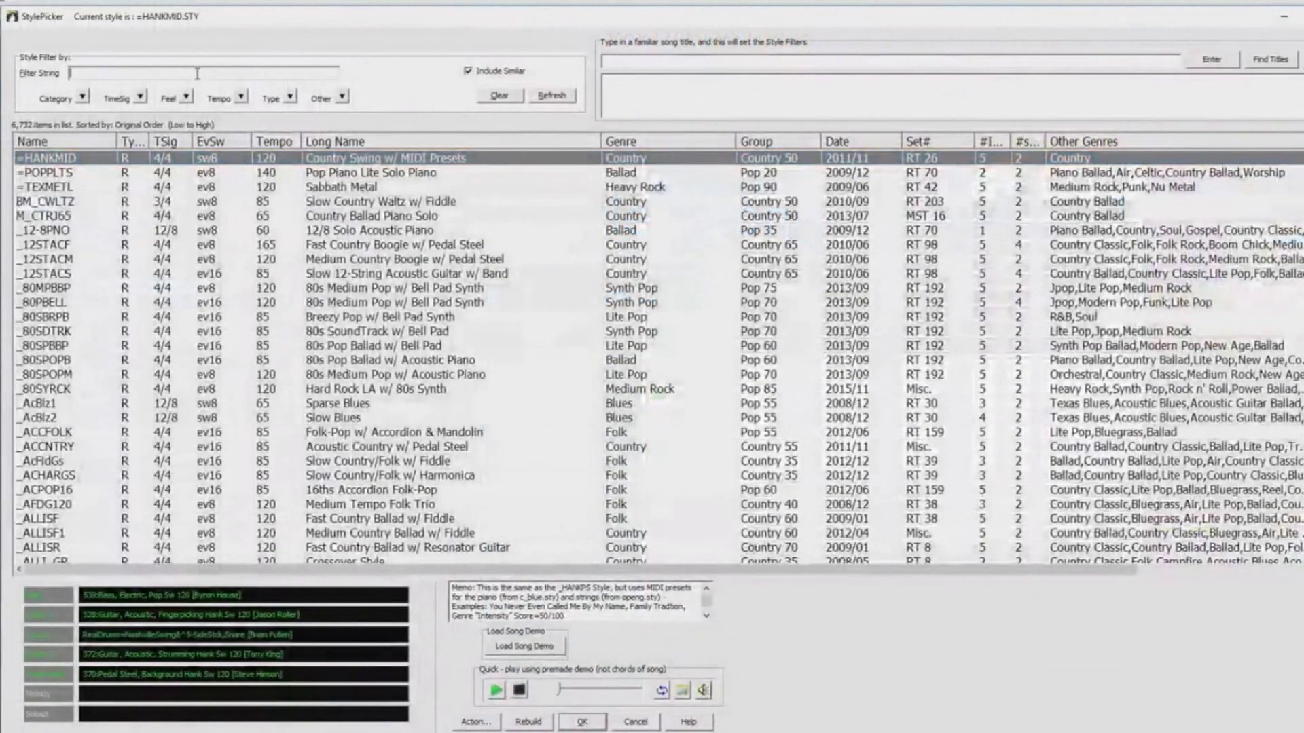
text(_detuned)
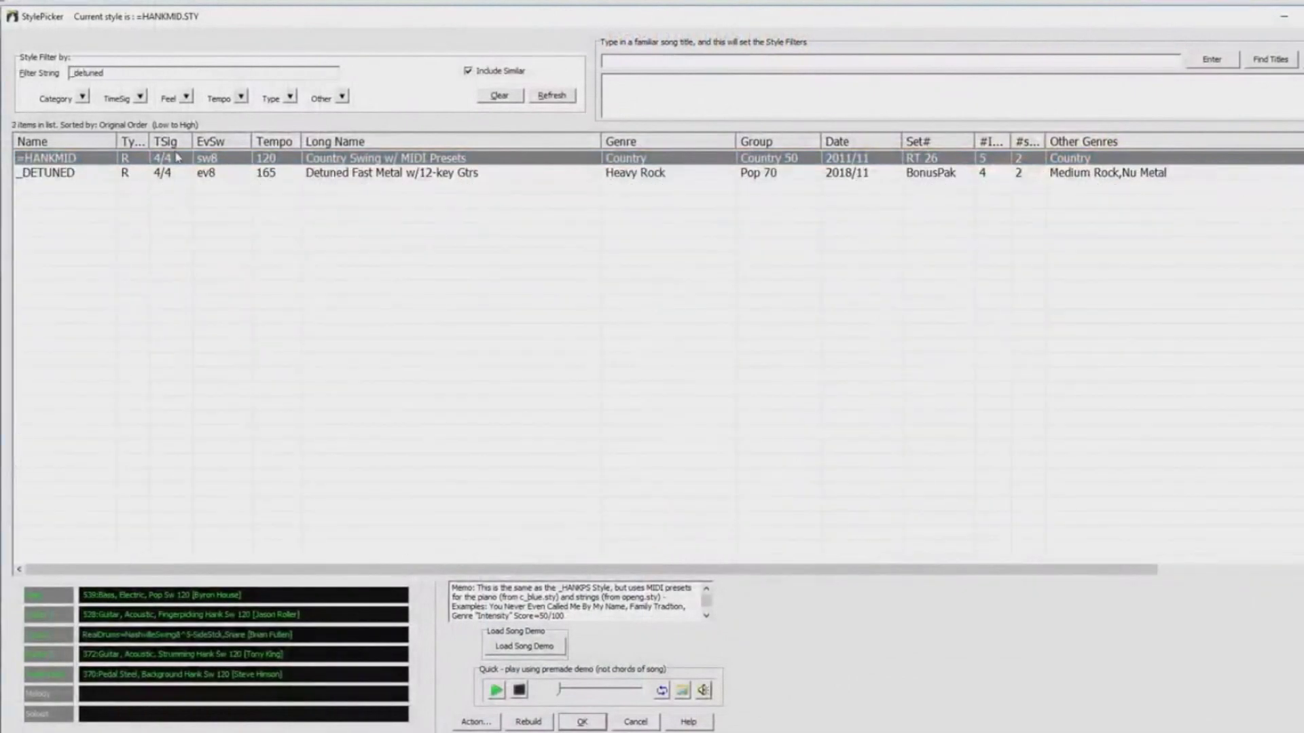
click(184, 176)
click(593, 718)
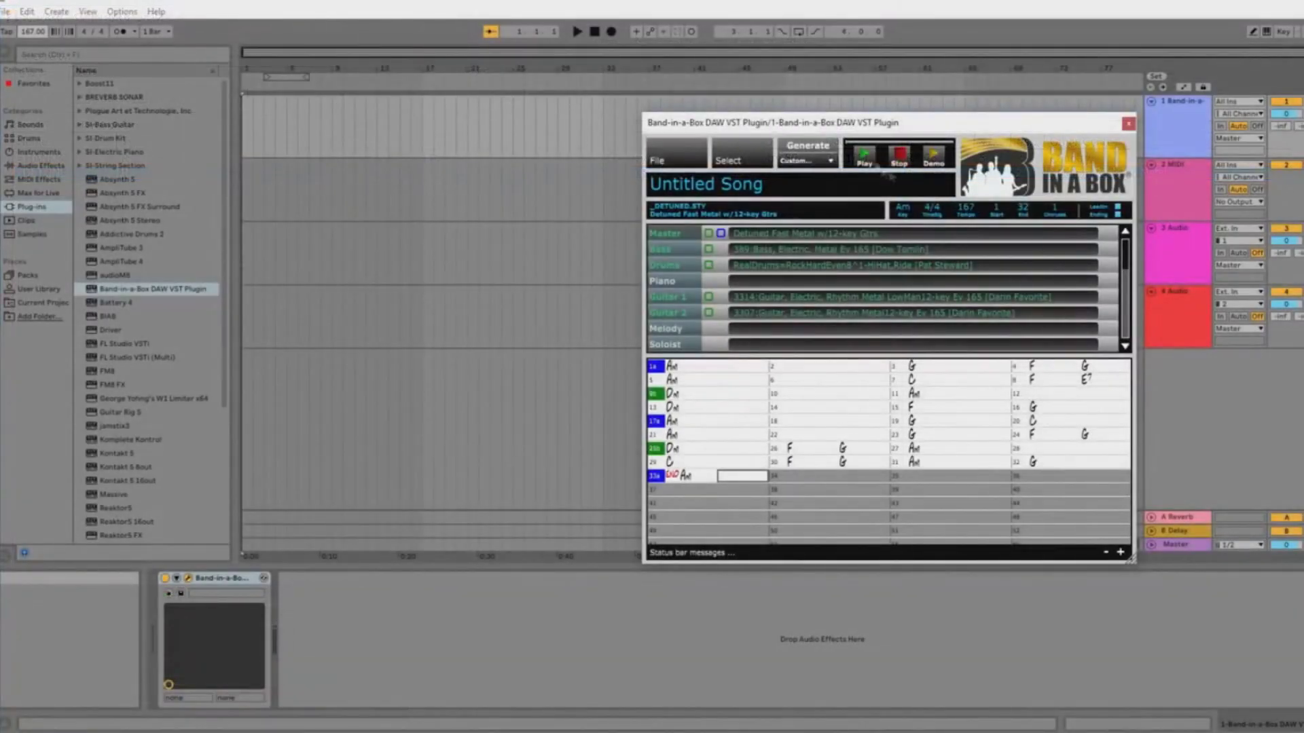
- Place the _DETUNED style's generated tracks in the arrangement and play them from near the start
drag(664, 233, 246, 264)
click(258, 152)
key(space)
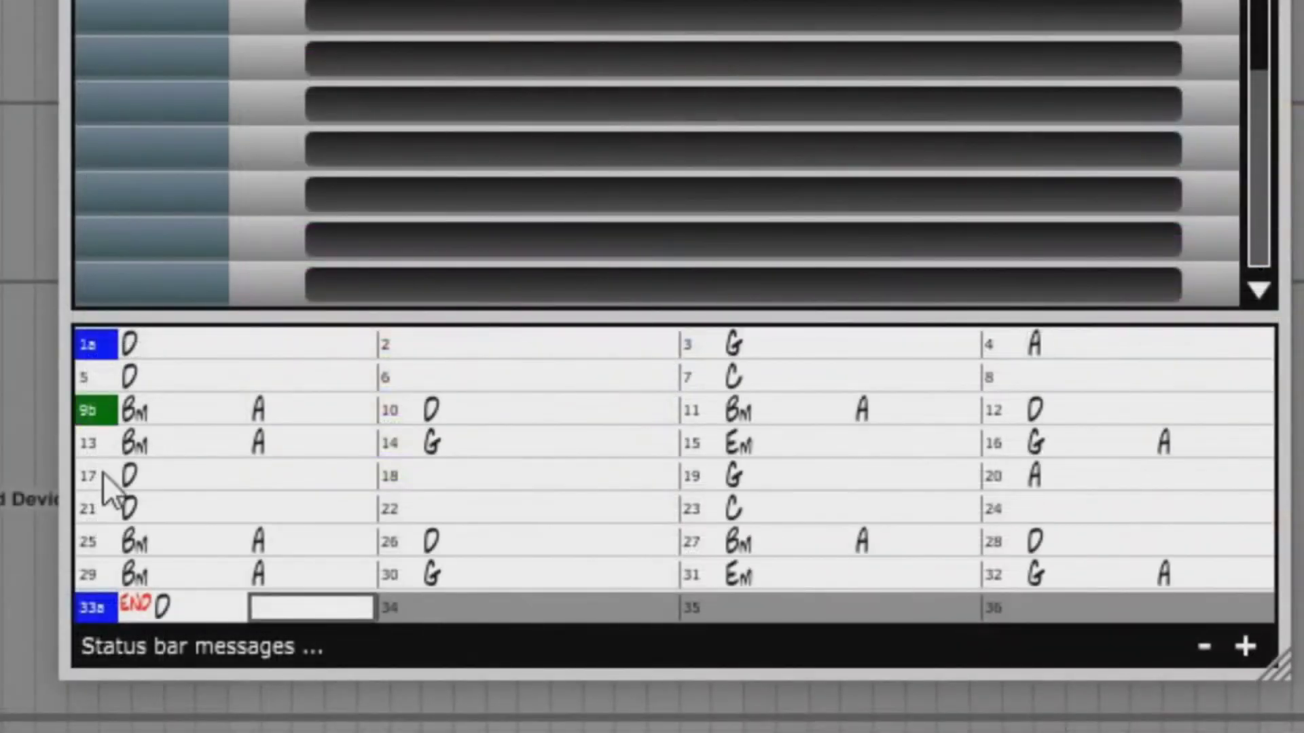
- Set part markers A at bar 17 and B at bar 25, and choose the _GRINNER bluegrass style
click(92, 476)
click(92, 541)
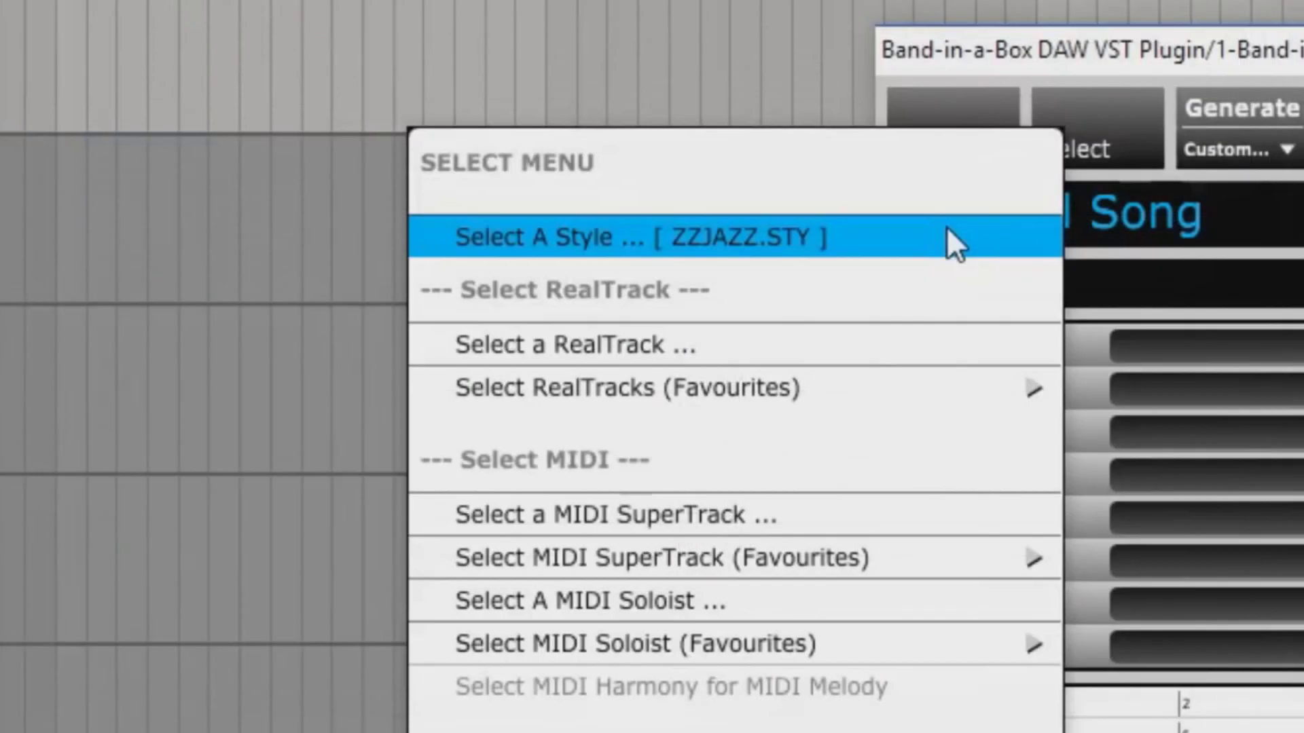
click(949, 244)
click(160, 174)
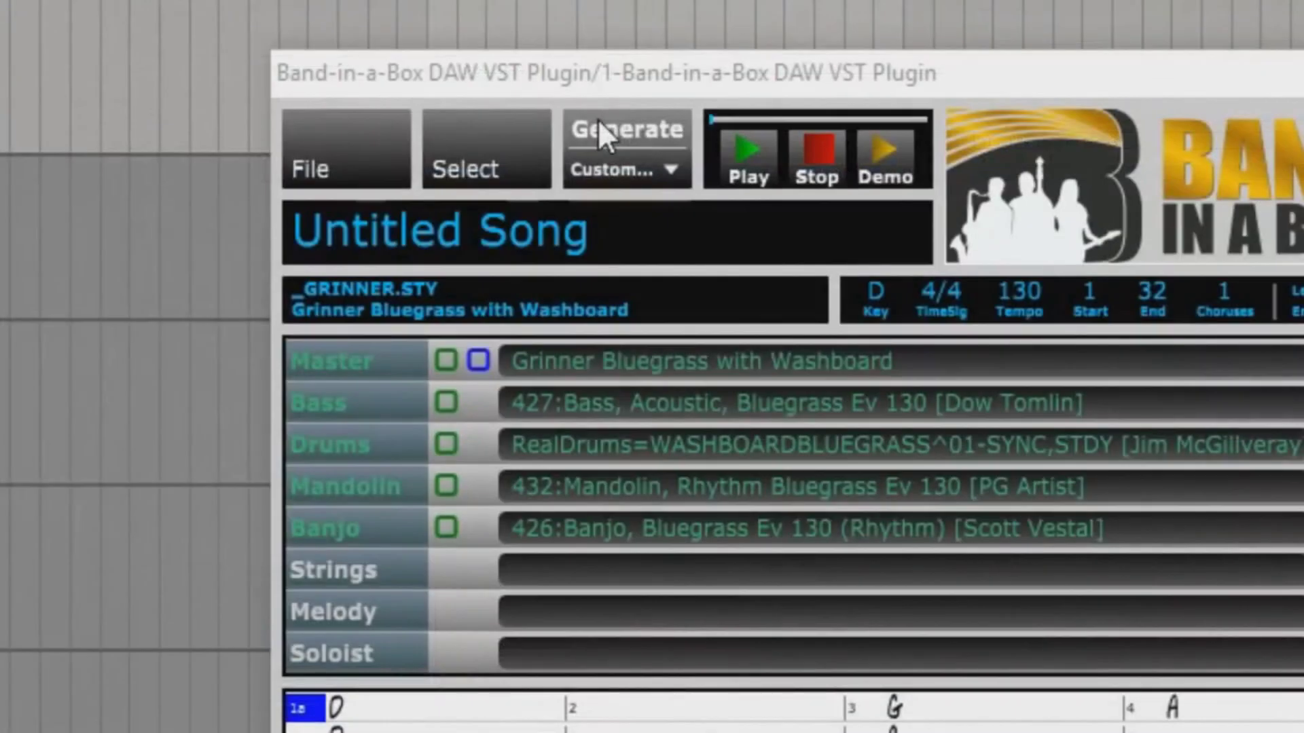
- Generate the bluegrass song and place its parts as individual tracks at the start of the arrangement
click(606, 134)
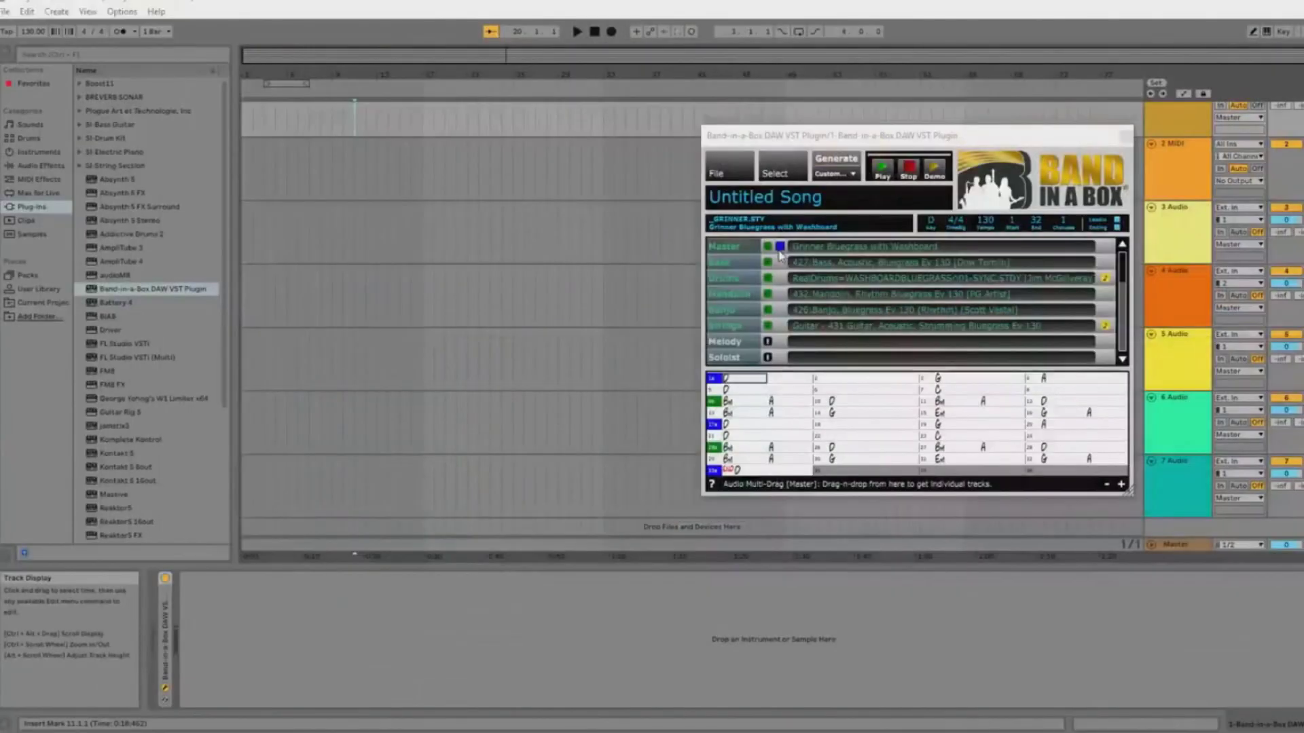
drag(779, 255, 260, 252)
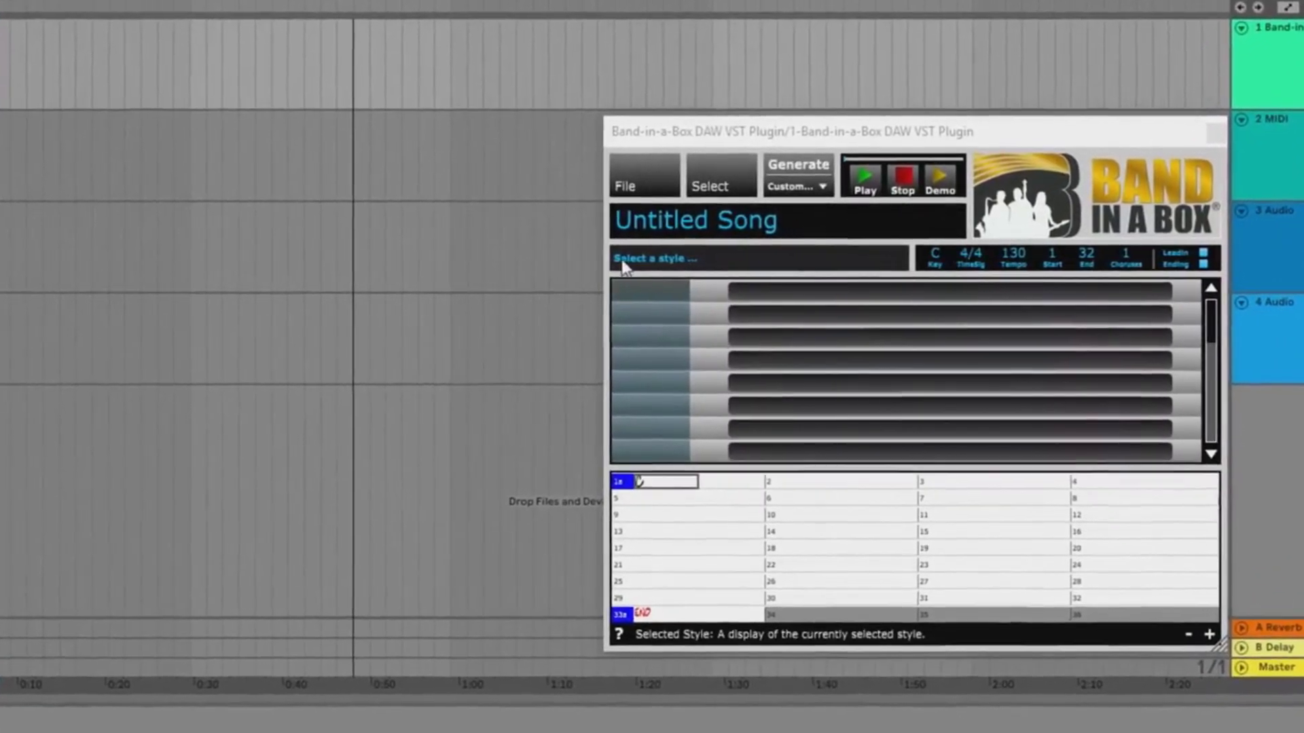
- Open the demo song "_CHUGGIN Demo - Chuggin Chicken Pickin Train.SGU" from the RealTracks320 Demos folder
click(632, 174)
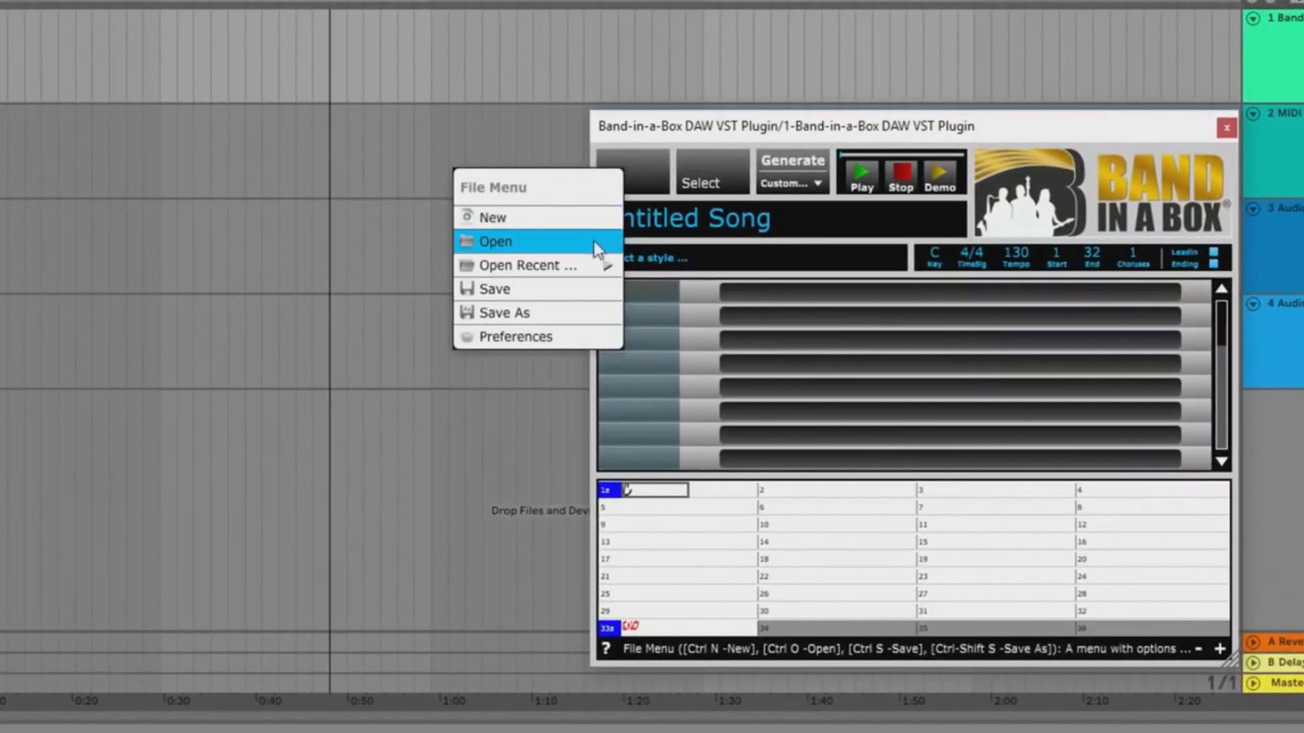
click(597, 247)
double_click(370, 293)
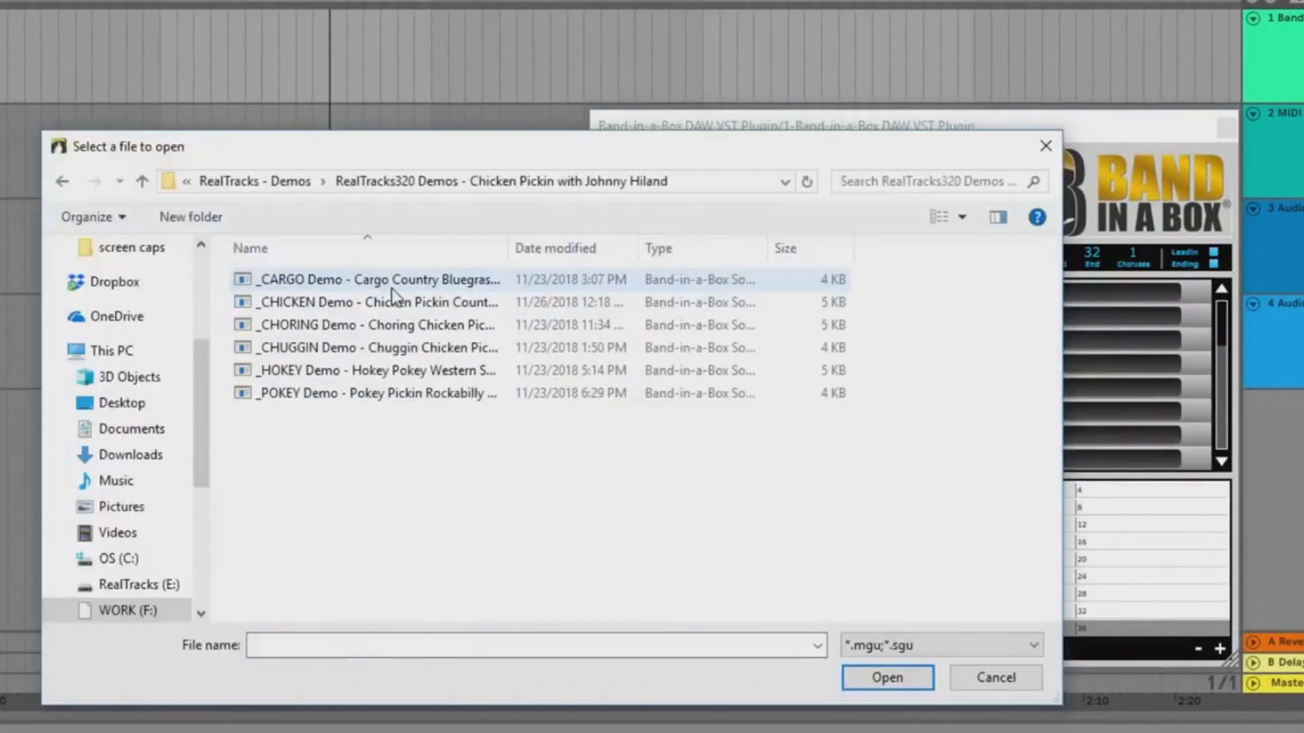
click(366, 346)
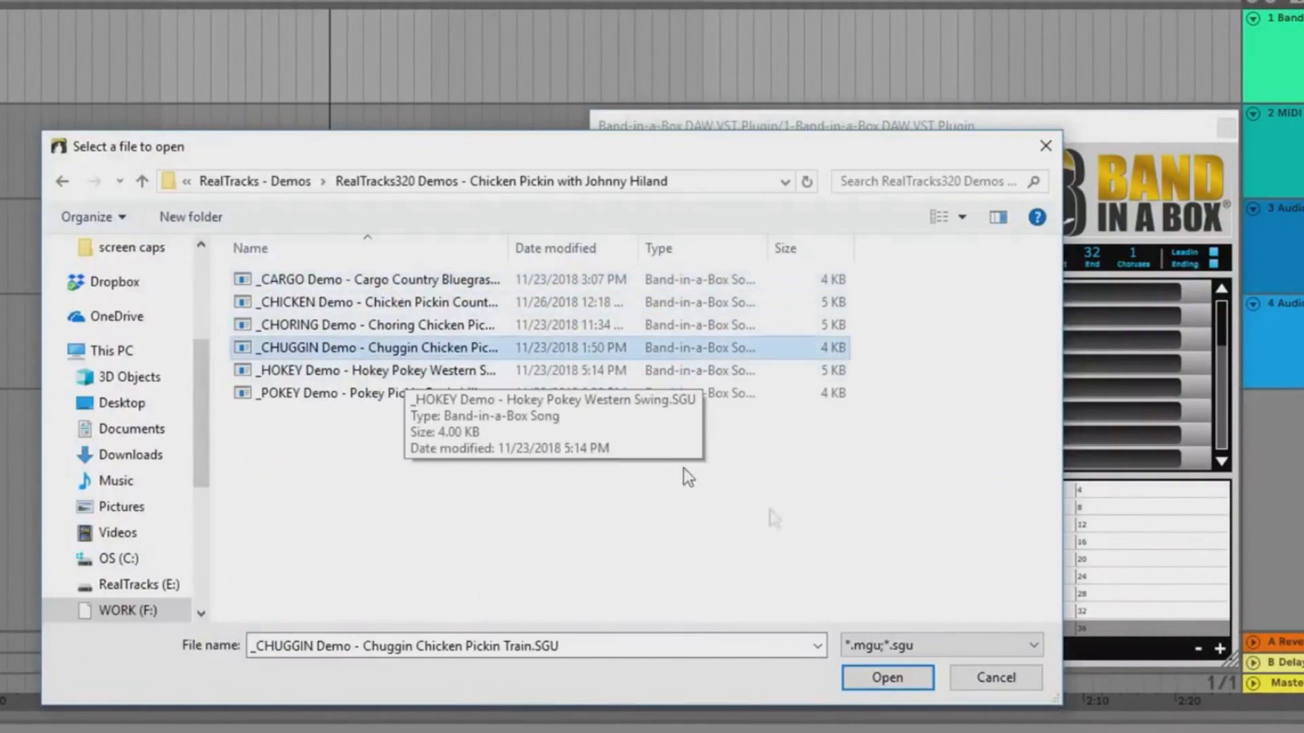
click(889, 680)
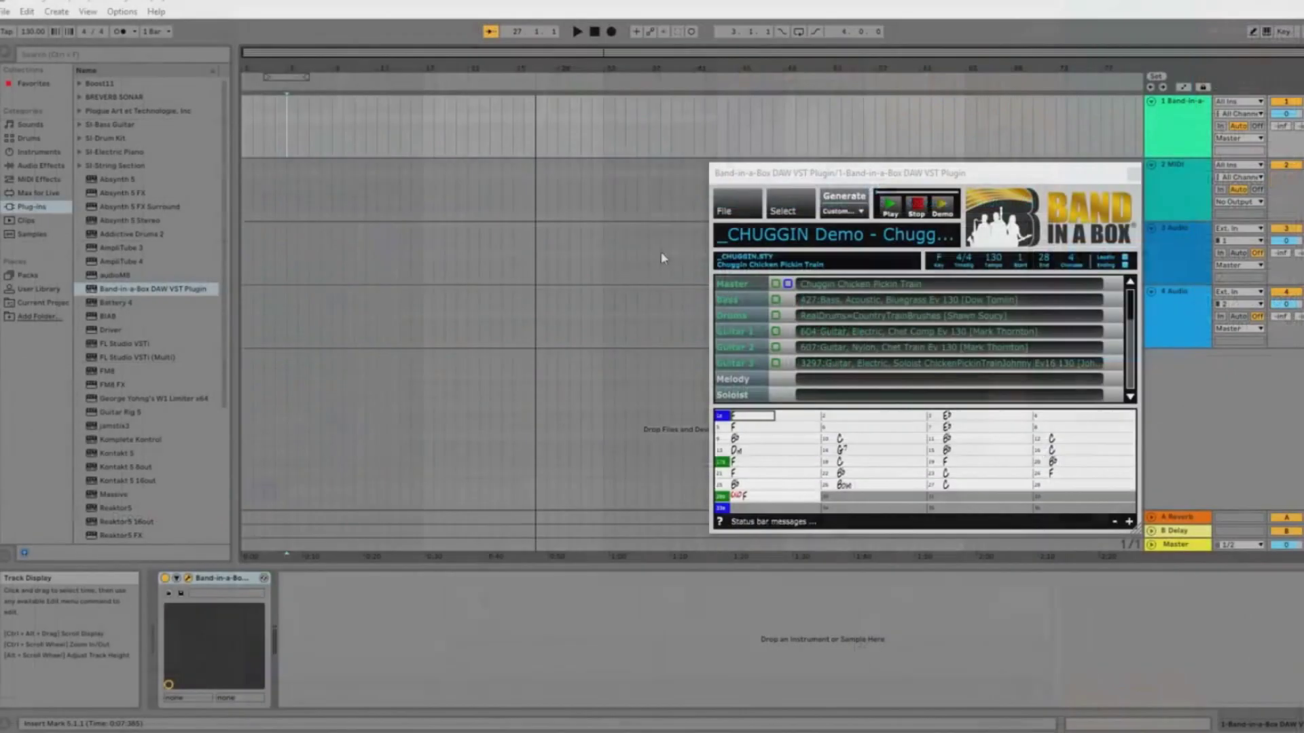
- Generate the _CHUGGIN demo, place its individual tracks at the start of the arrangement and play them
click(520, 76)
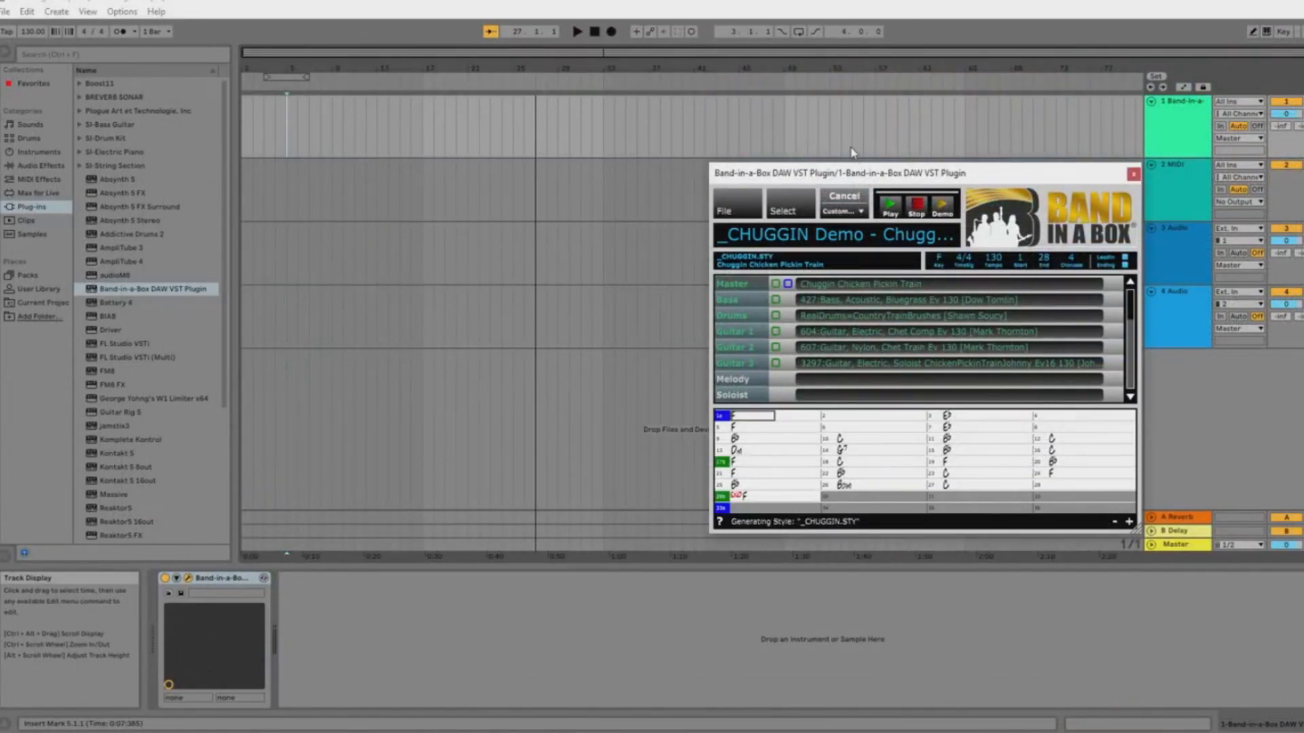
drag(789, 285, 244, 268)
key(space)
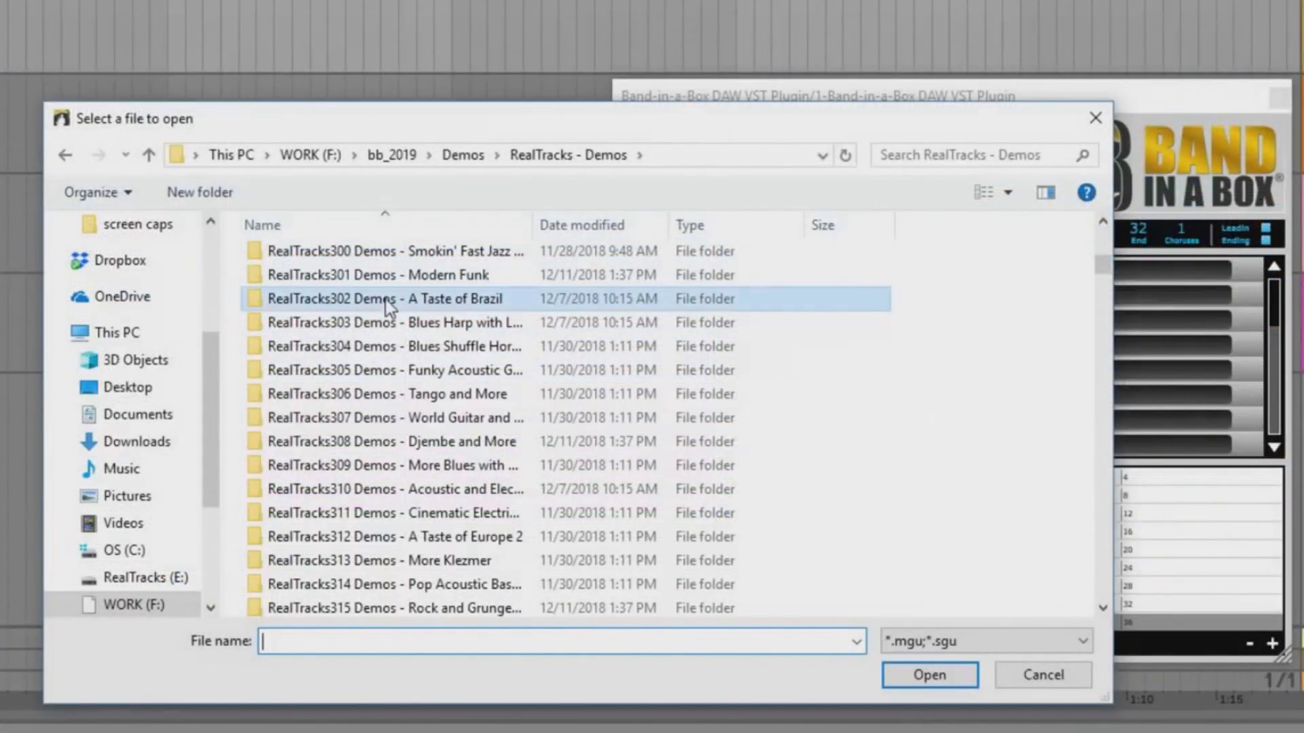
- Open the _JUTAI fast samba demo song from the "RealTracks302 Demos - A Taste of Brazil" folder
double_click(388, 299)
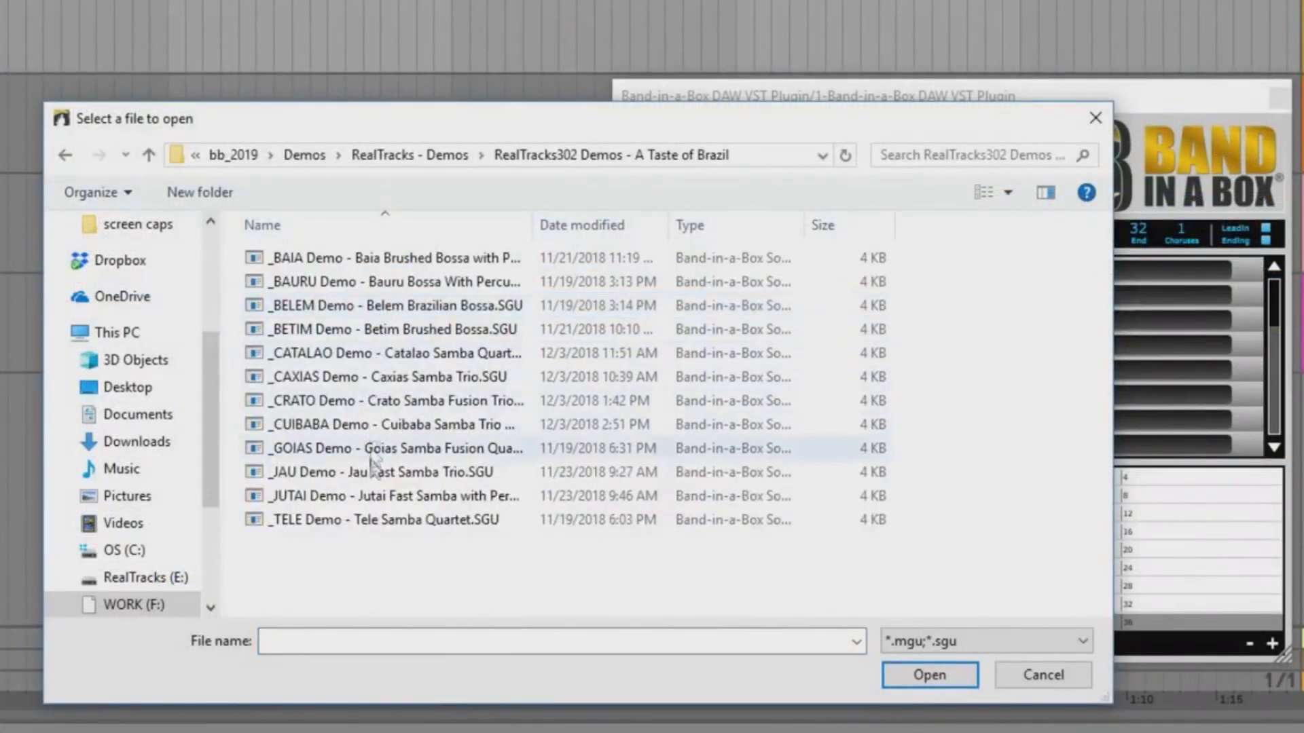
click(376, 499)
click(928, 675)
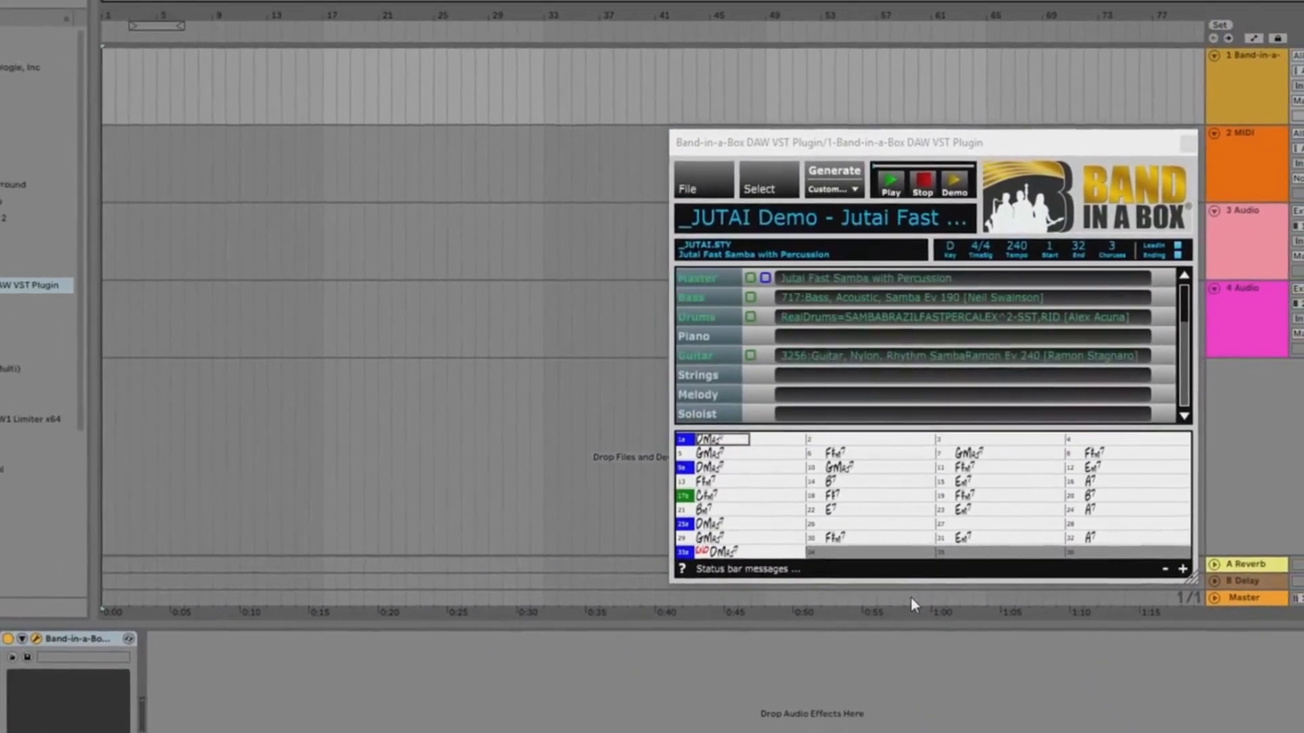
- Generate the _JUTAI demo, place its individual tracks at the start of the arrangement and play them
click(822, 184)
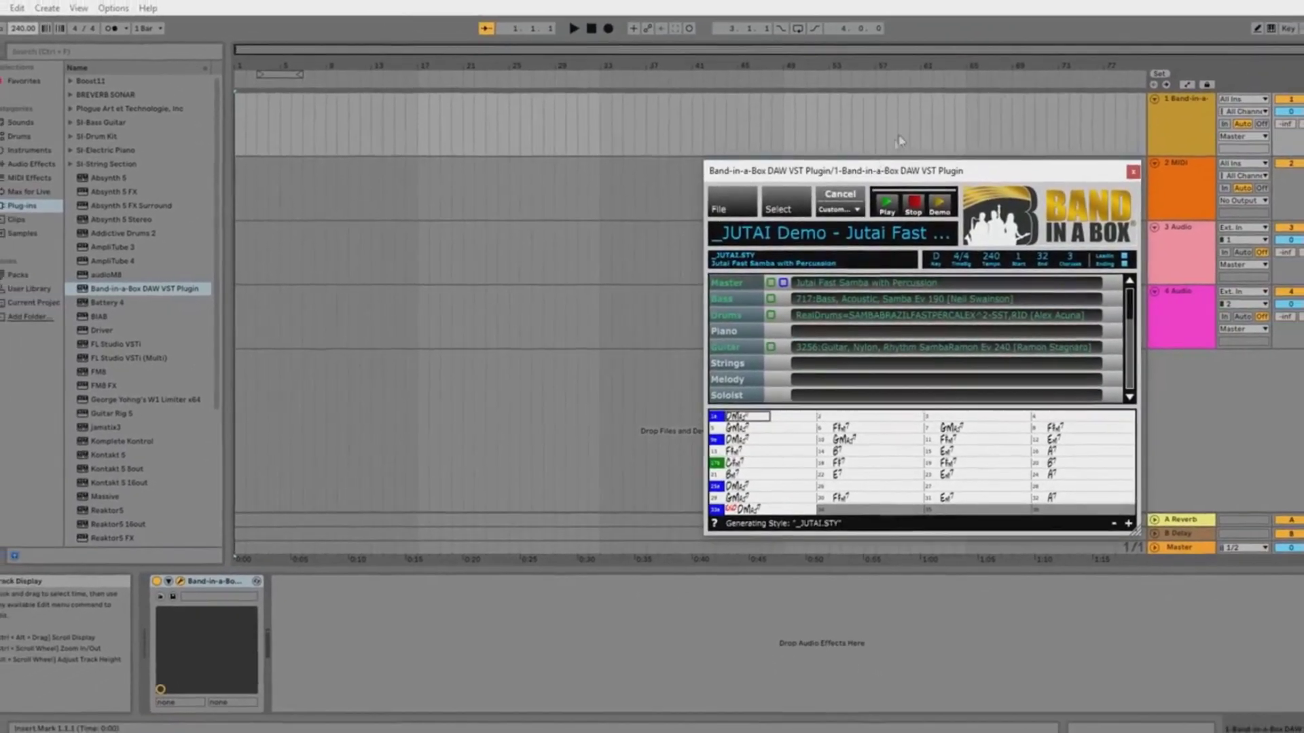
drag(724, 281, 243, 260)
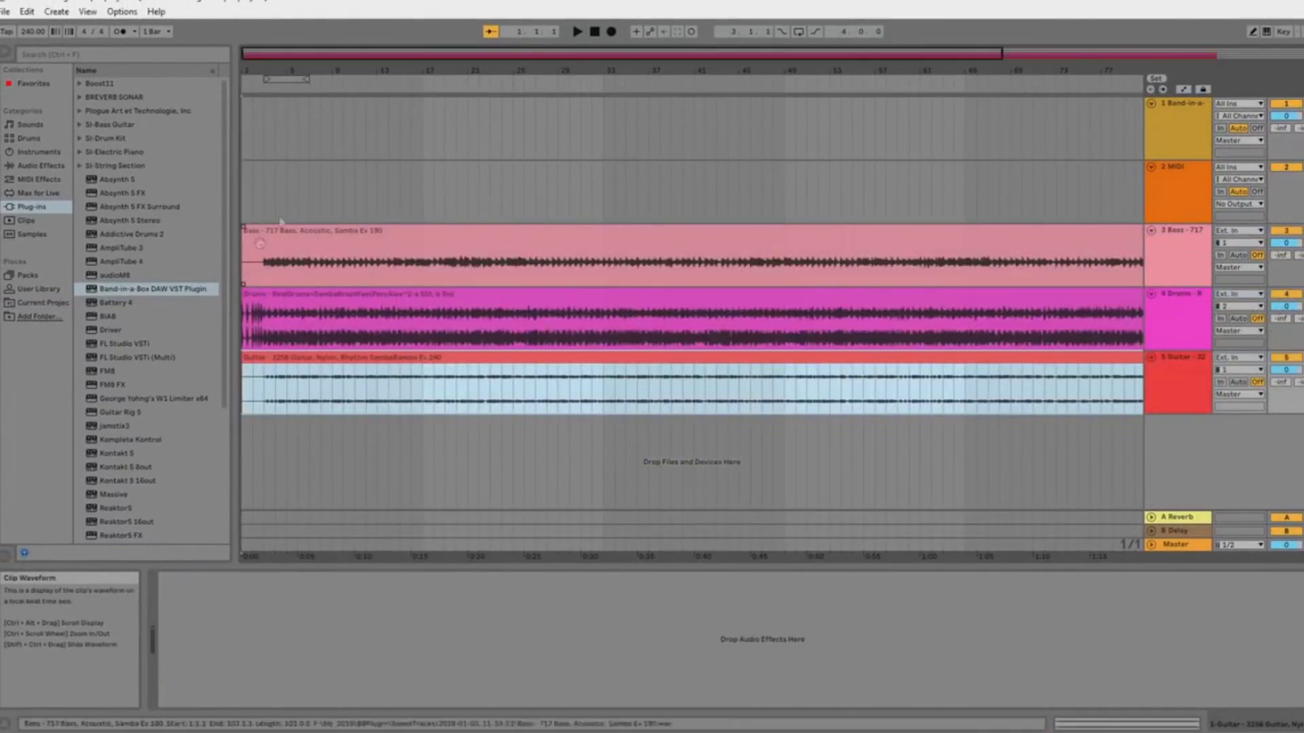
click(337, 114)
key(space)
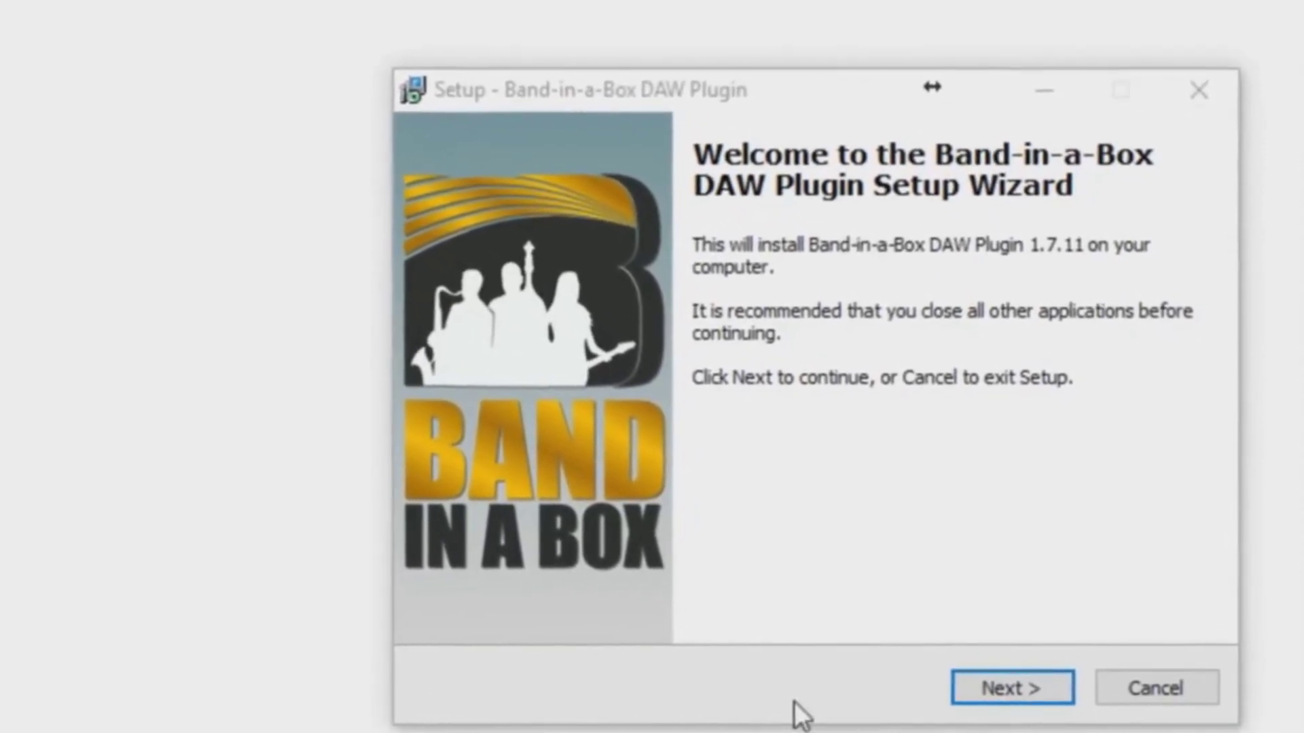
- Continue the setup wizard with a full installation that includes the VST3, VST2 and AAX for Pro Tools plug-in versions
click(1035, 691)
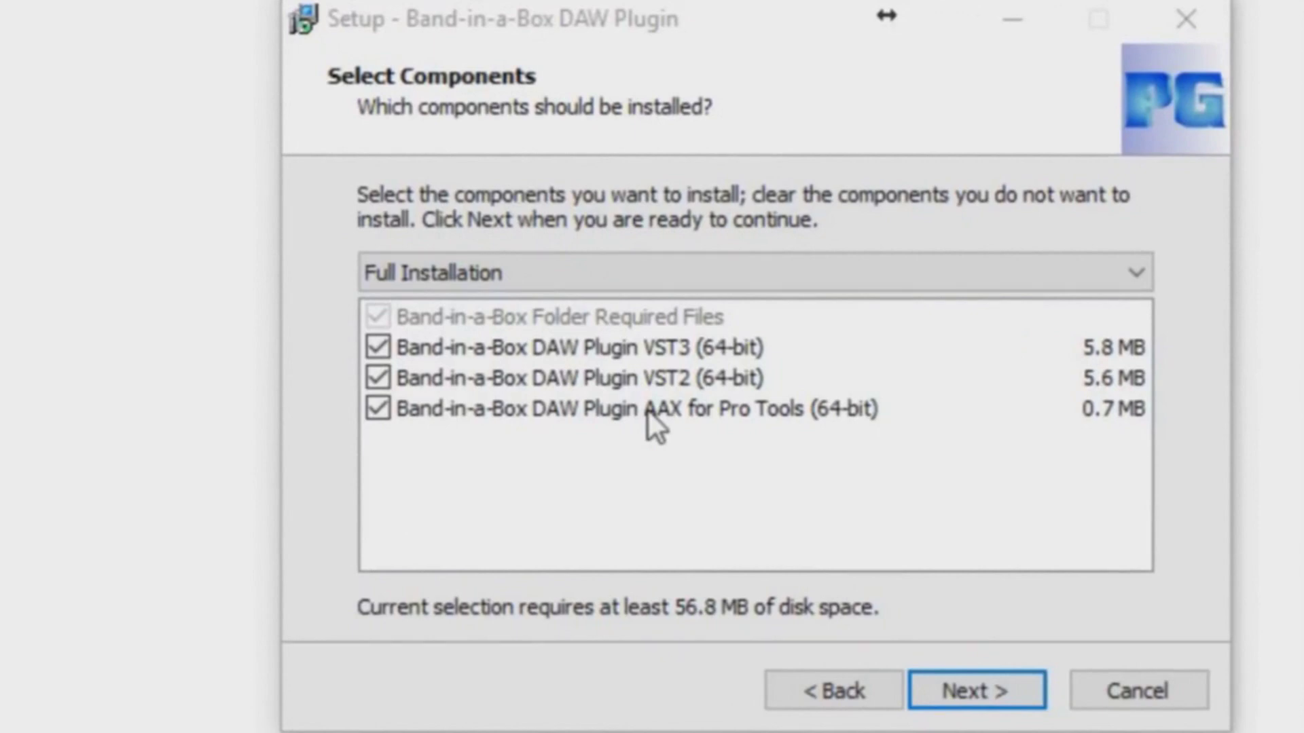
click(376, 405)
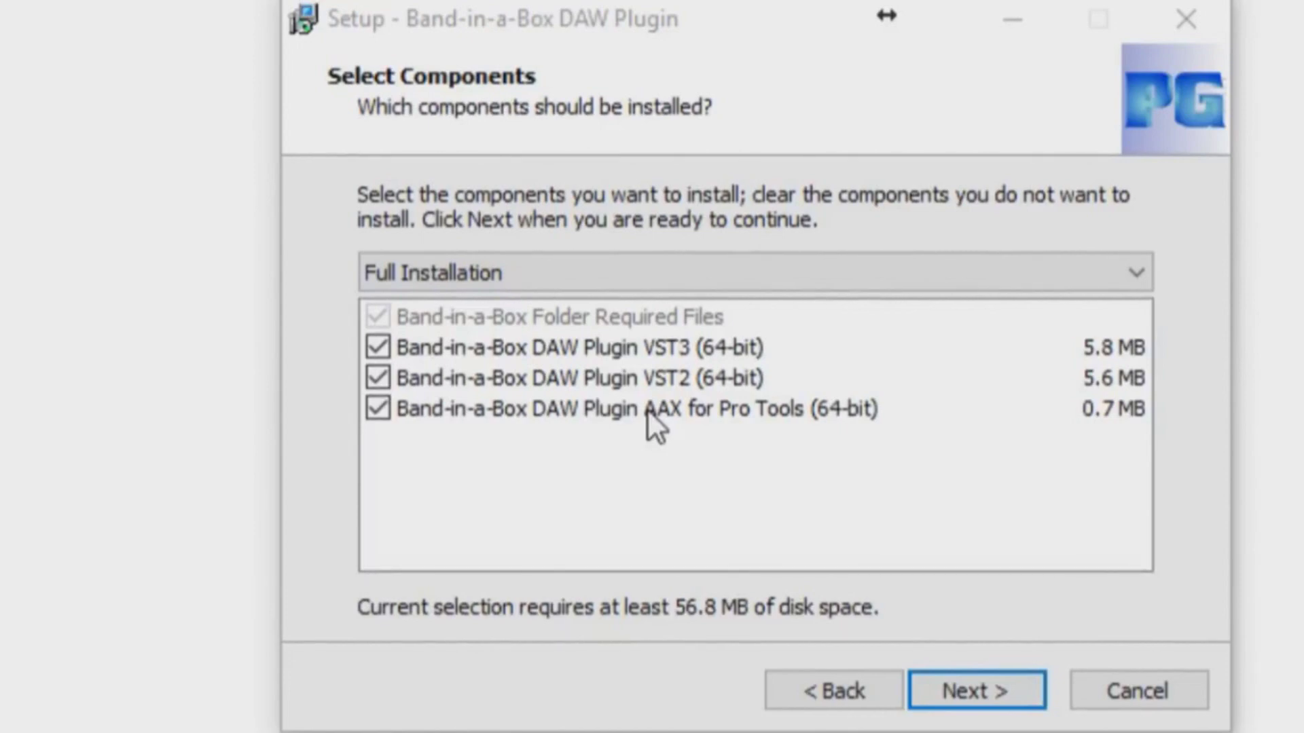
click(978, 693)
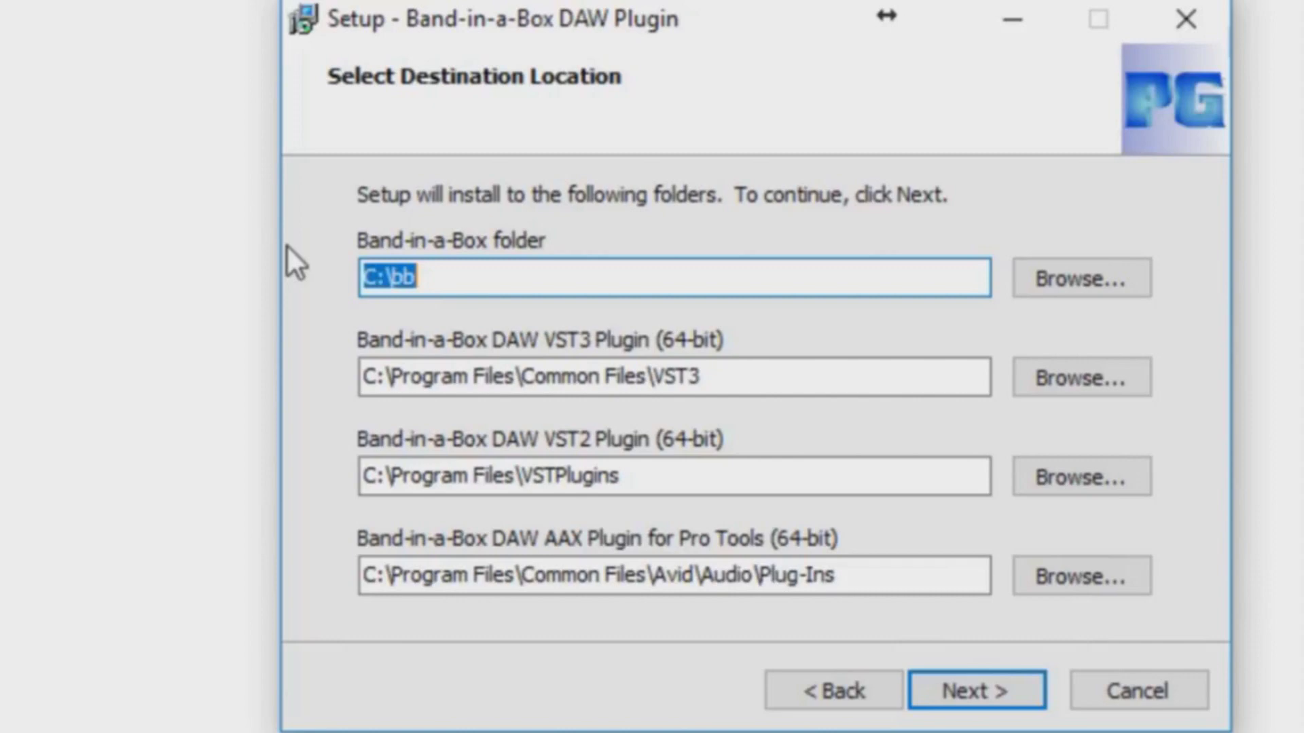
- Accept C:\bb and the proposed plug-in destination folders, and keep VST2 plug-in copies for all listed common DAW locations
key(alt)
drag(370, 266, 346, 278)
text(E)
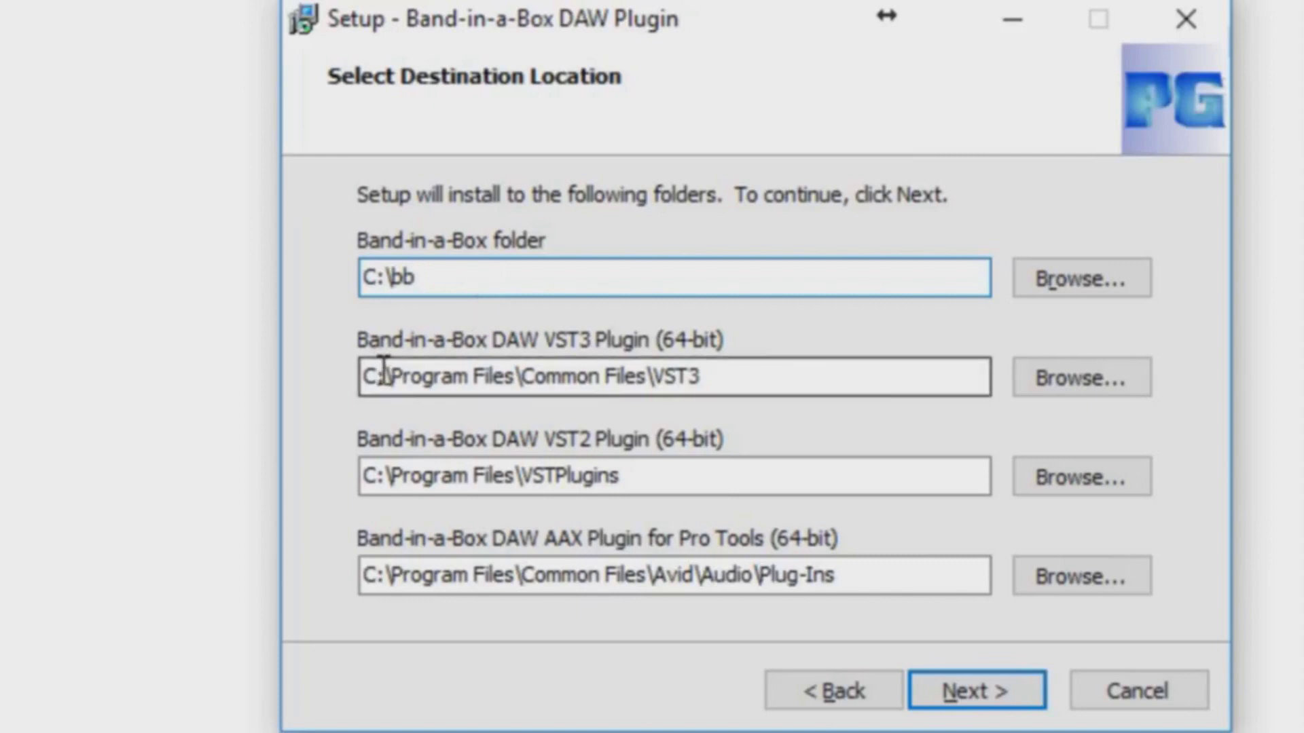
click(1012, 690)
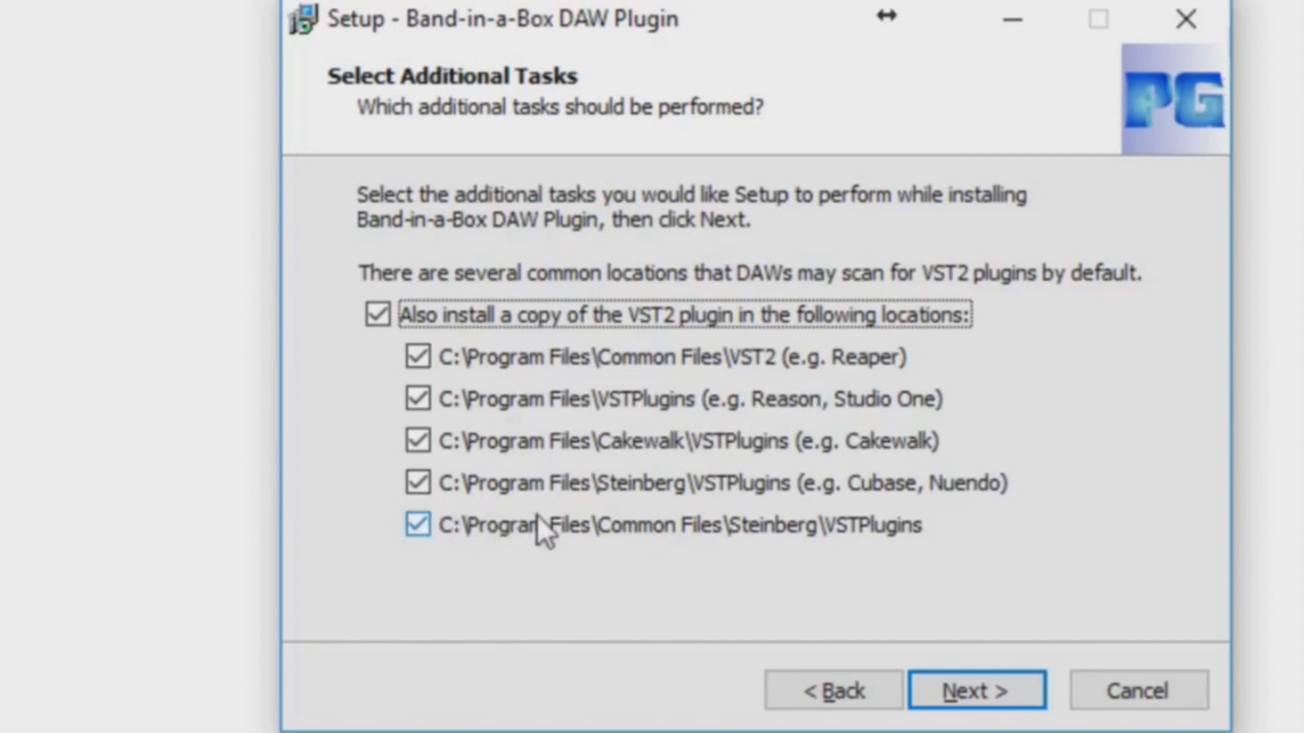
click(987, 690)
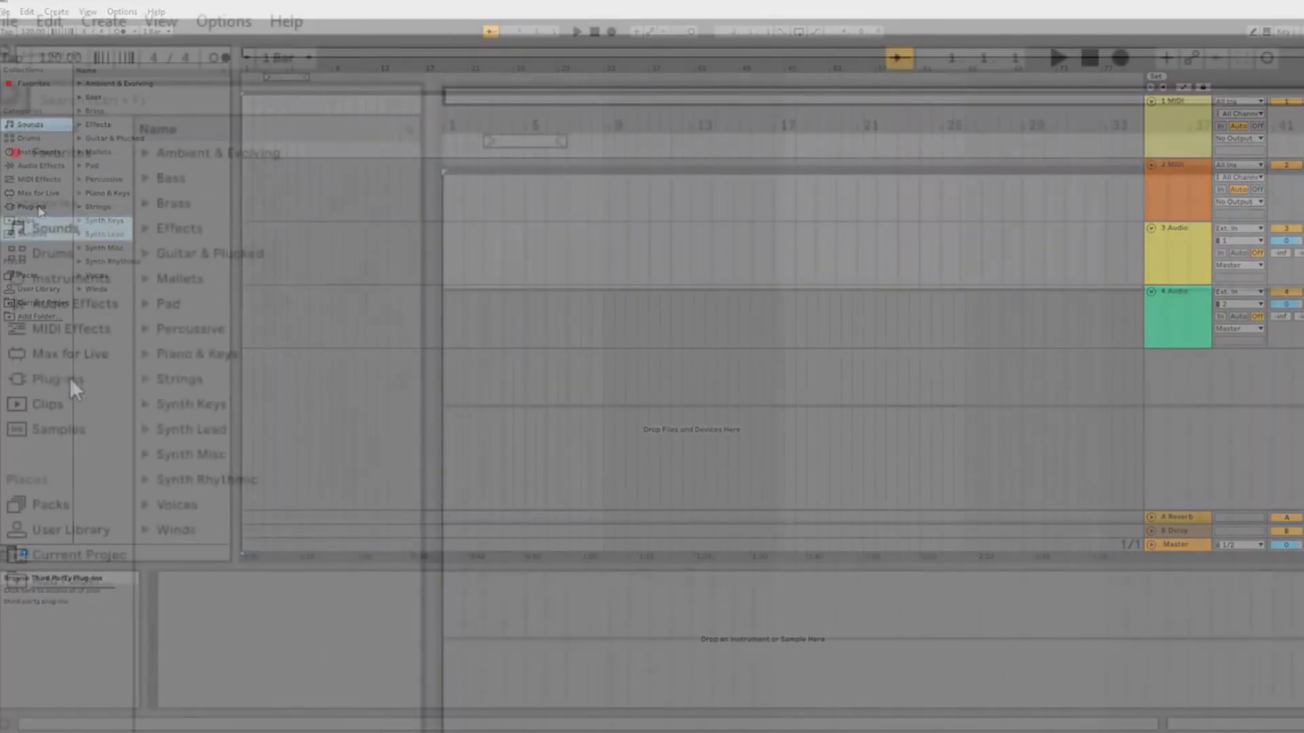
- Find the Band-in-a-Box DAW VST Plugin among Ableton Live's plug-ins and load it onto the first MIDI track
click(70, 378)
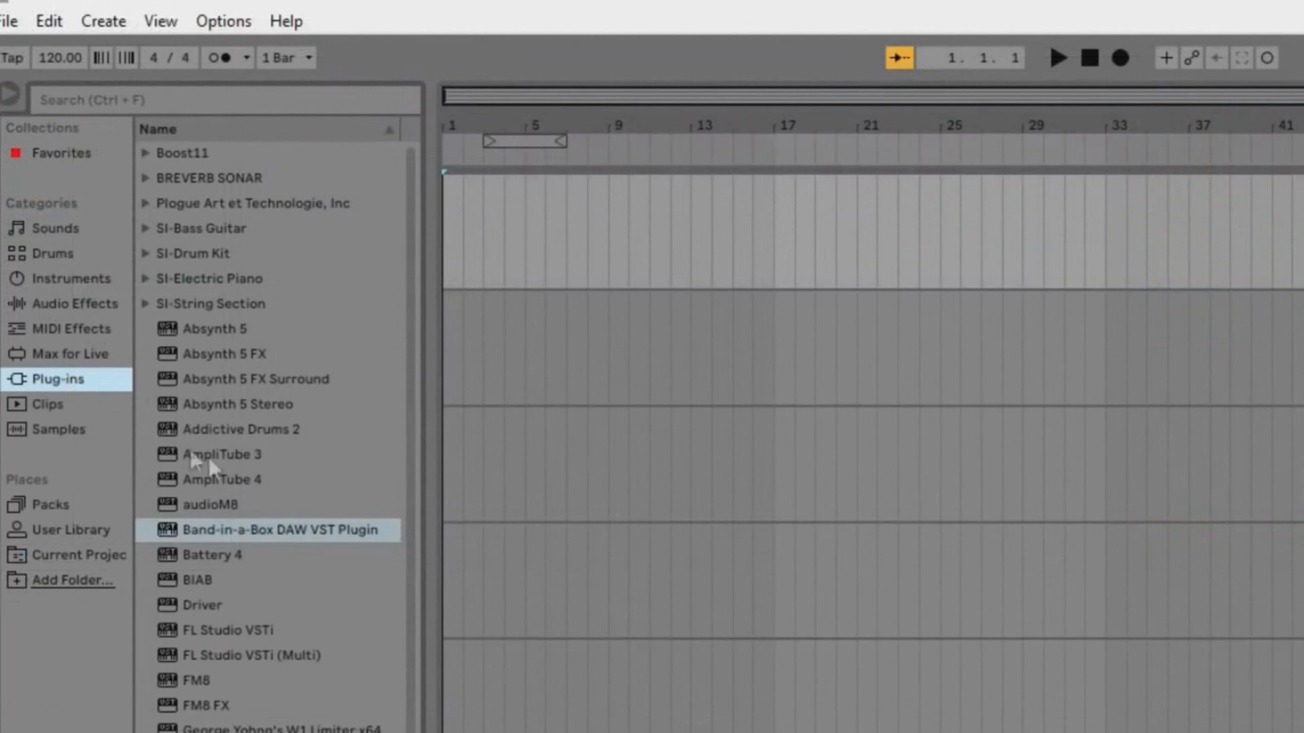
click(299, 532)
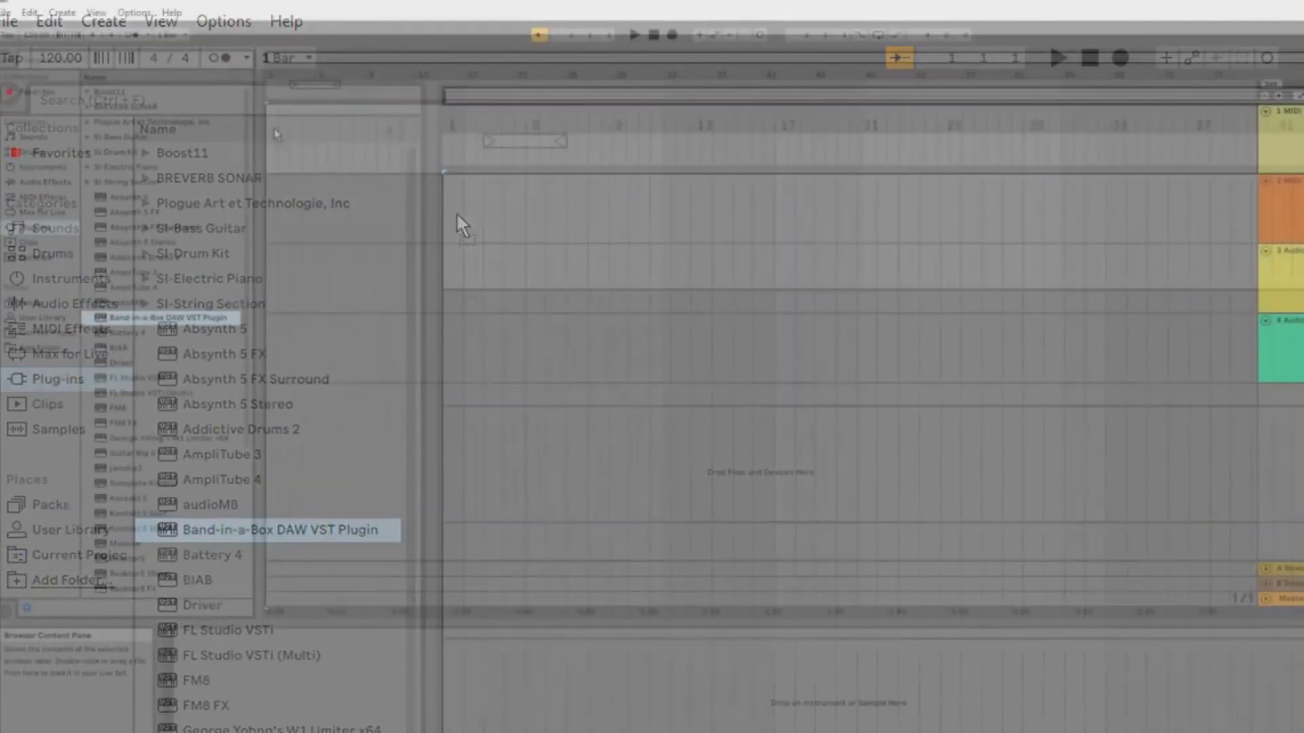
drag(458, 216, 459, 218)
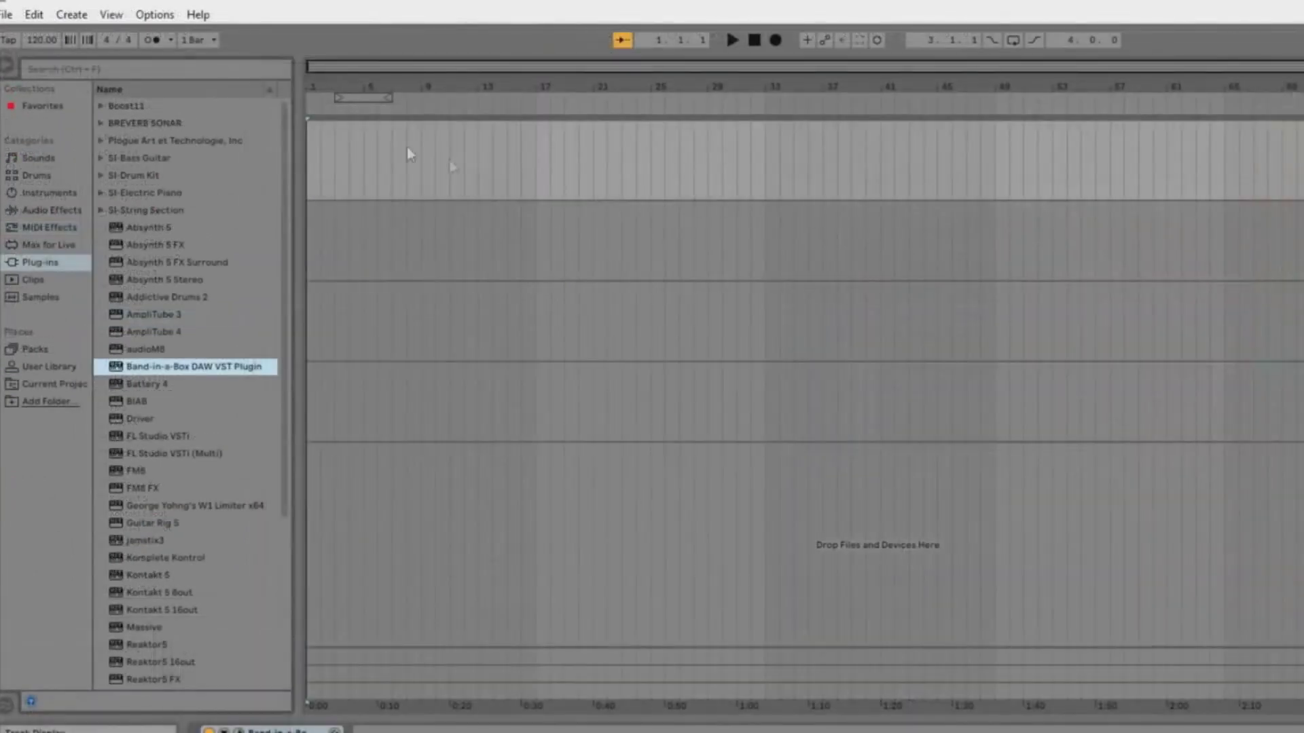
- Check the VST plug-in custom folder in the File Folder preferences and leave the folder choice as it is
click(156, 19)
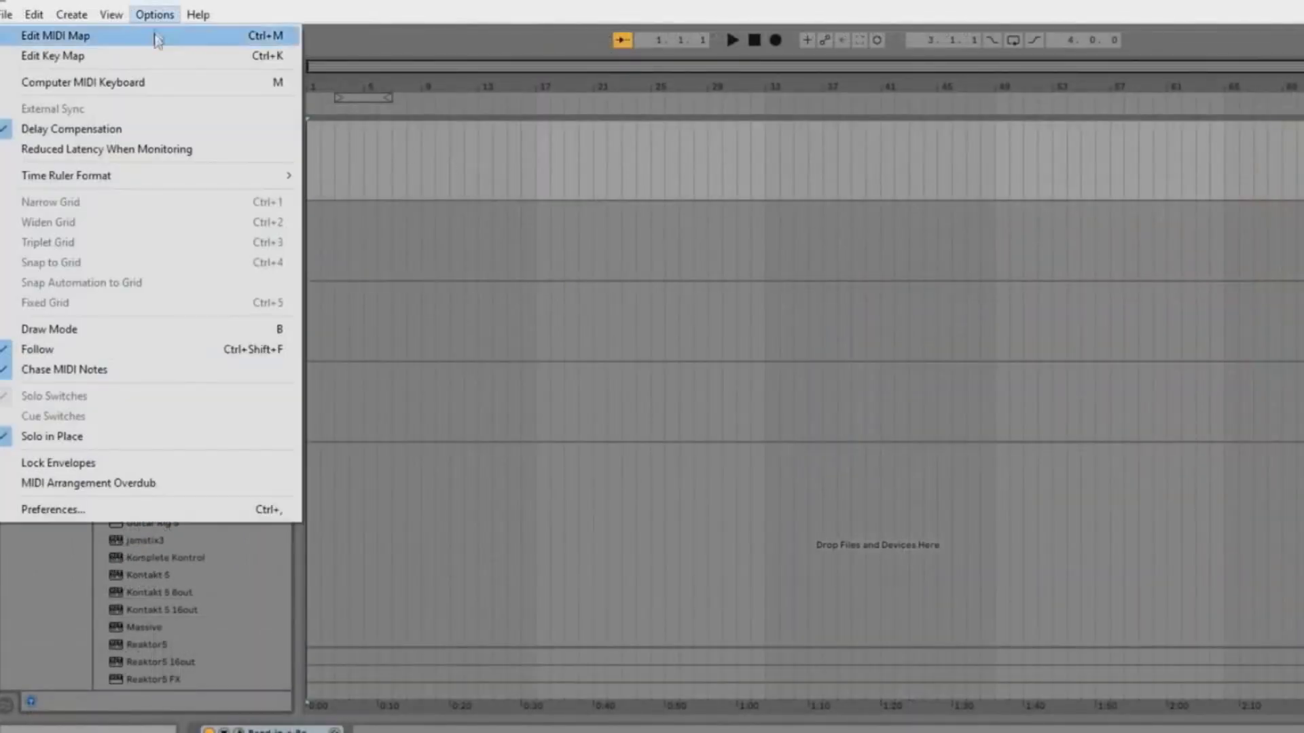
click(133, 508)
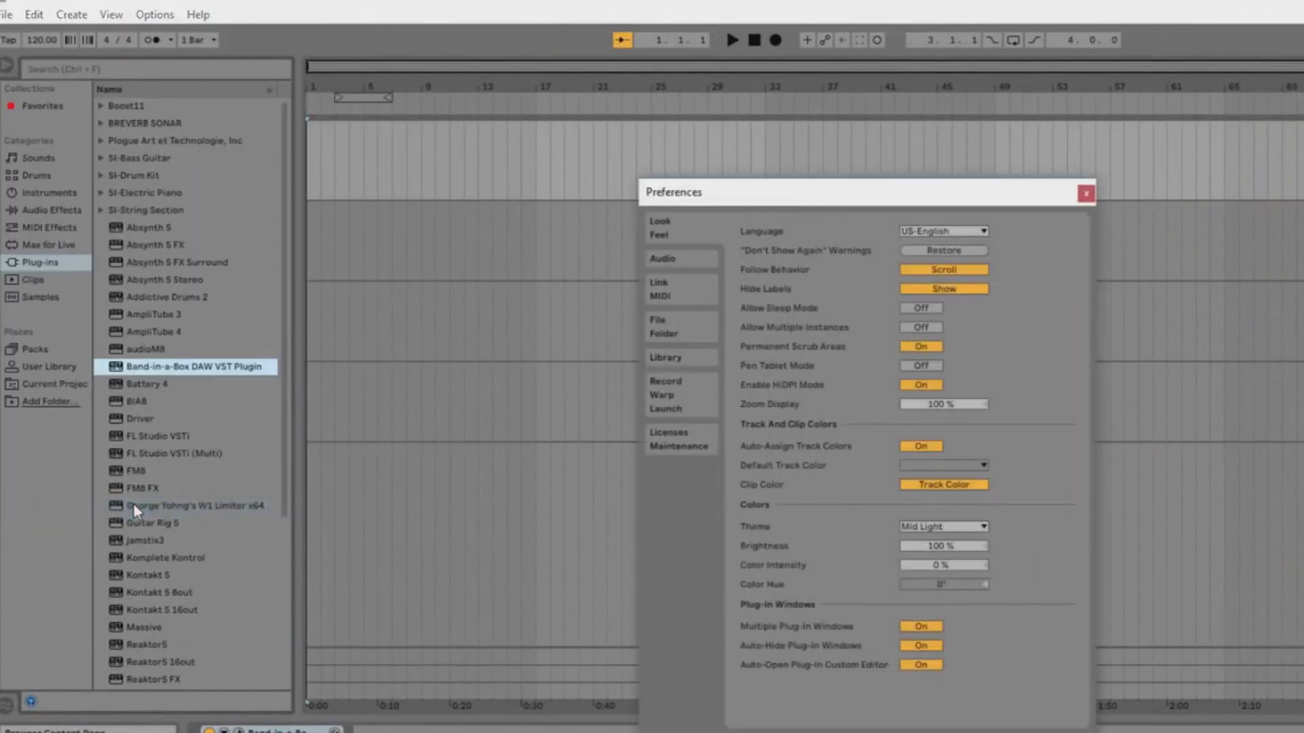
click(662, 326)
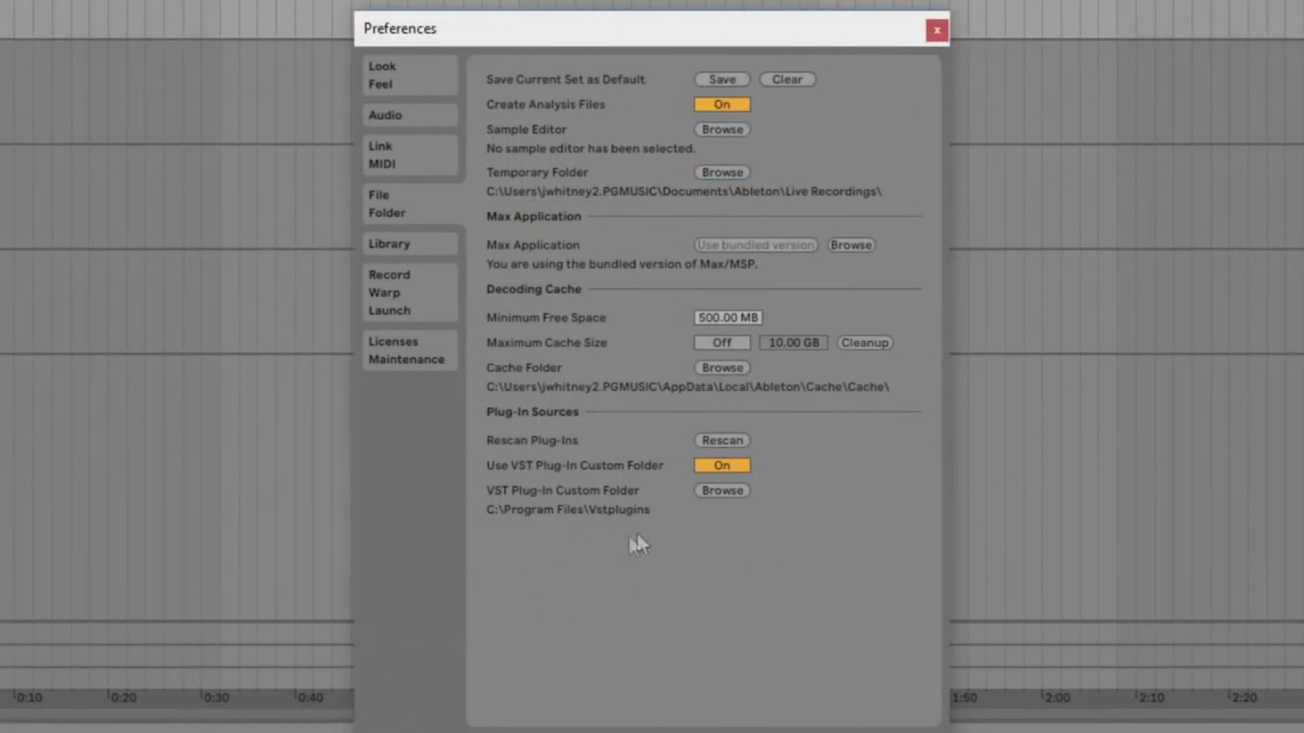
click(735, 491)
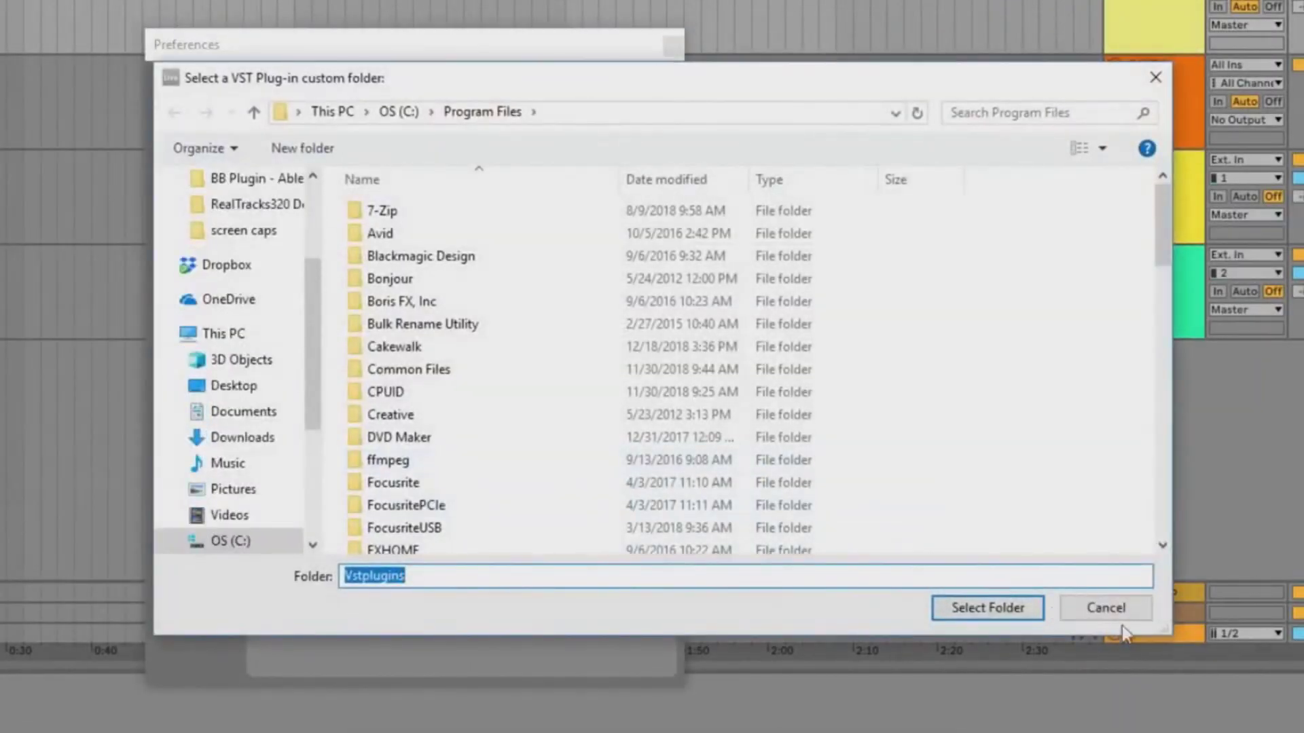
click(1121, 611)
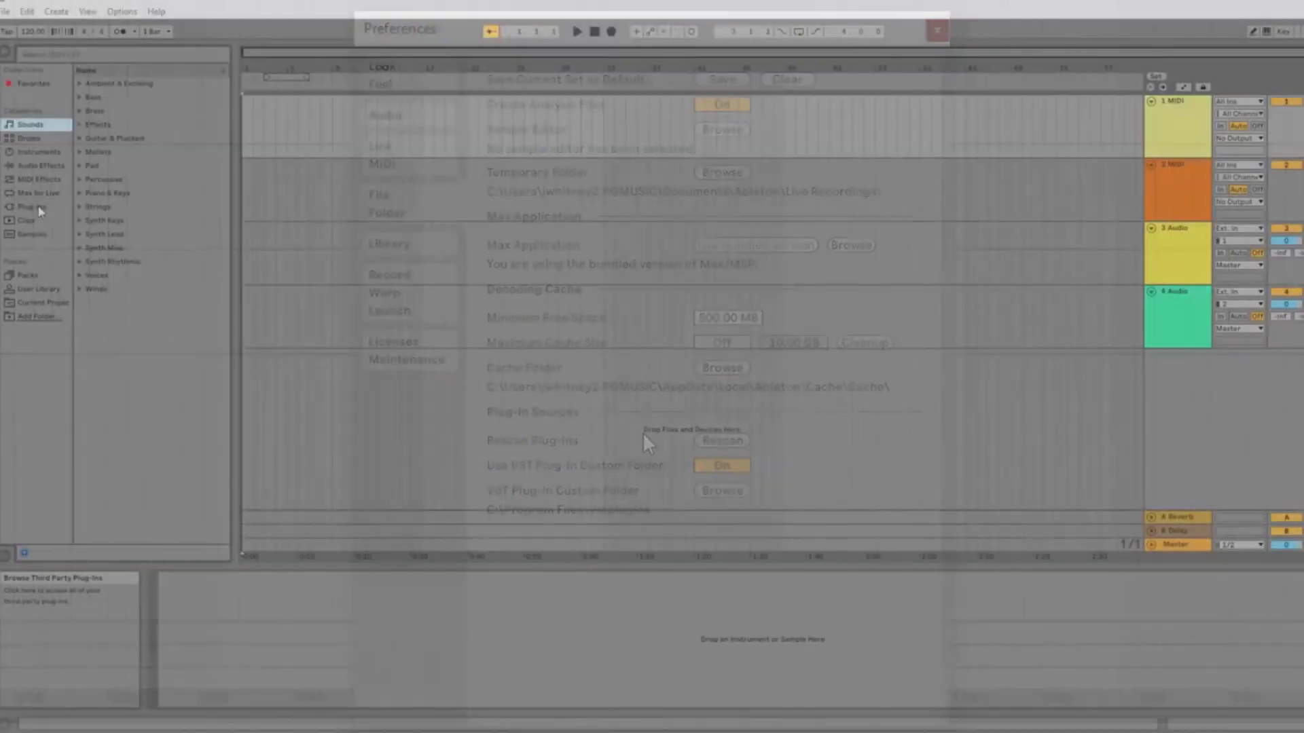
- Load the Band-in-a-Box DAW VST Plugin onto the first track and open the plug-in's own preferences
drag(165, 295, 255, 122)
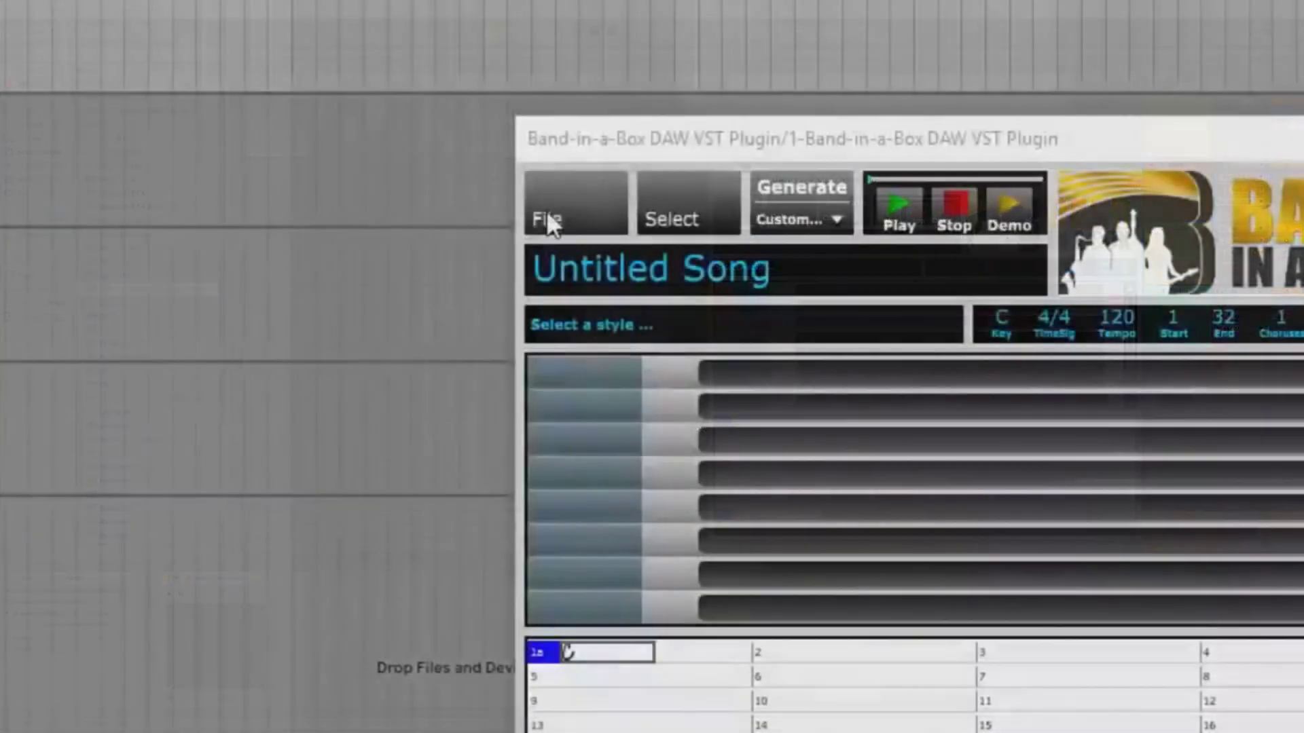
click(724, 213)
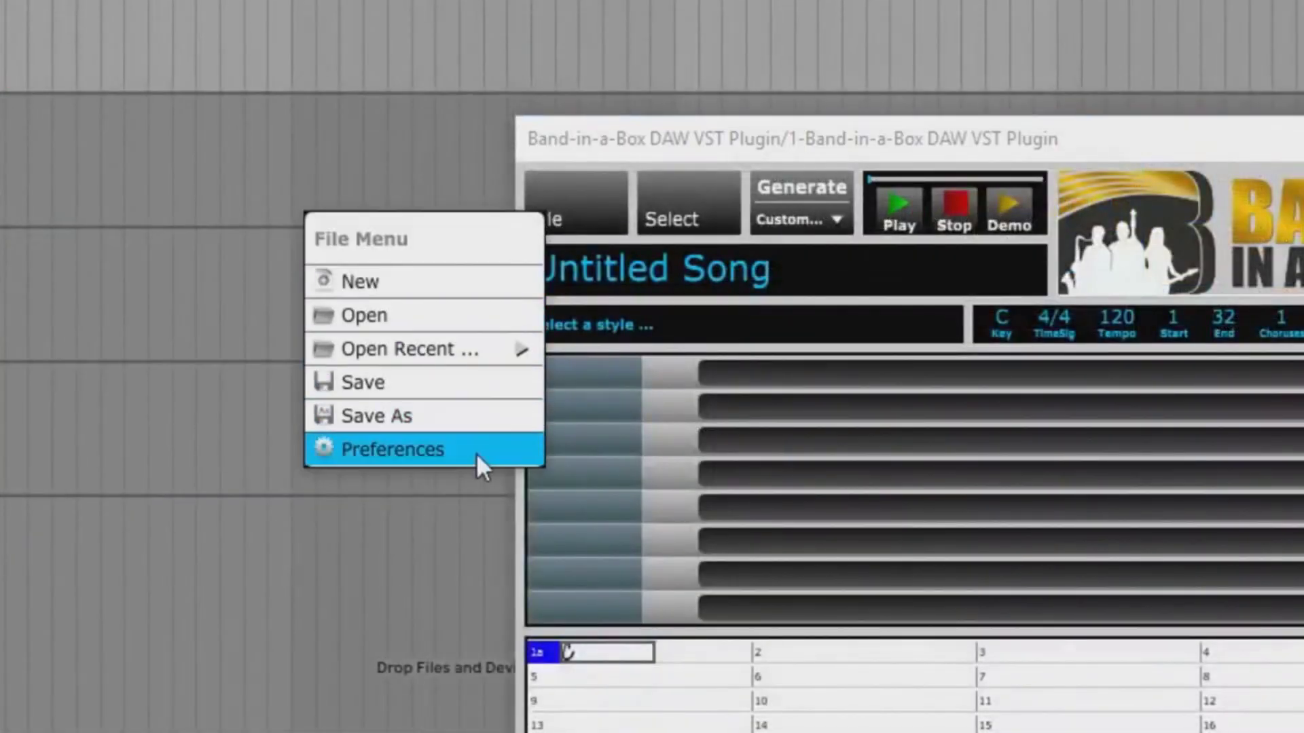
click(475, 451)
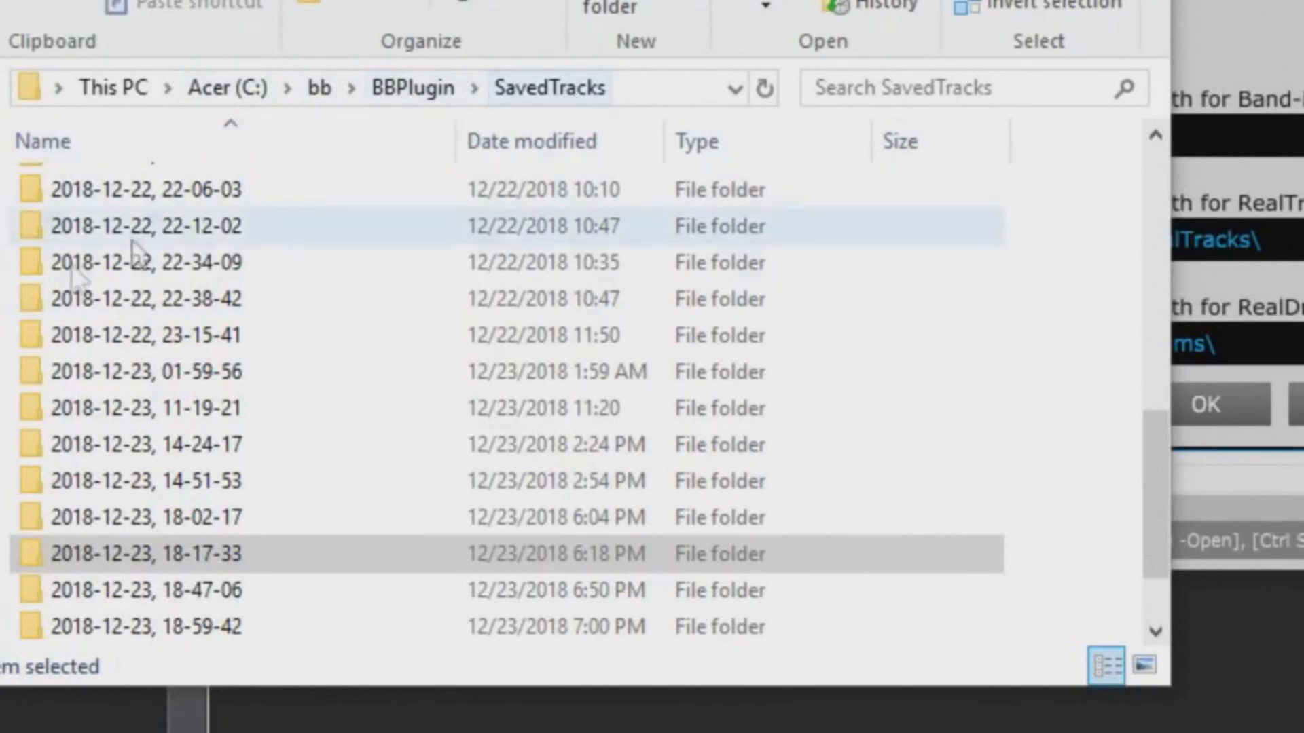
- Open the "2018-12-23, 18-17-33" folder inside the plug-in's SavedTracks folder
click(185, 554)
double_click(185, 554)
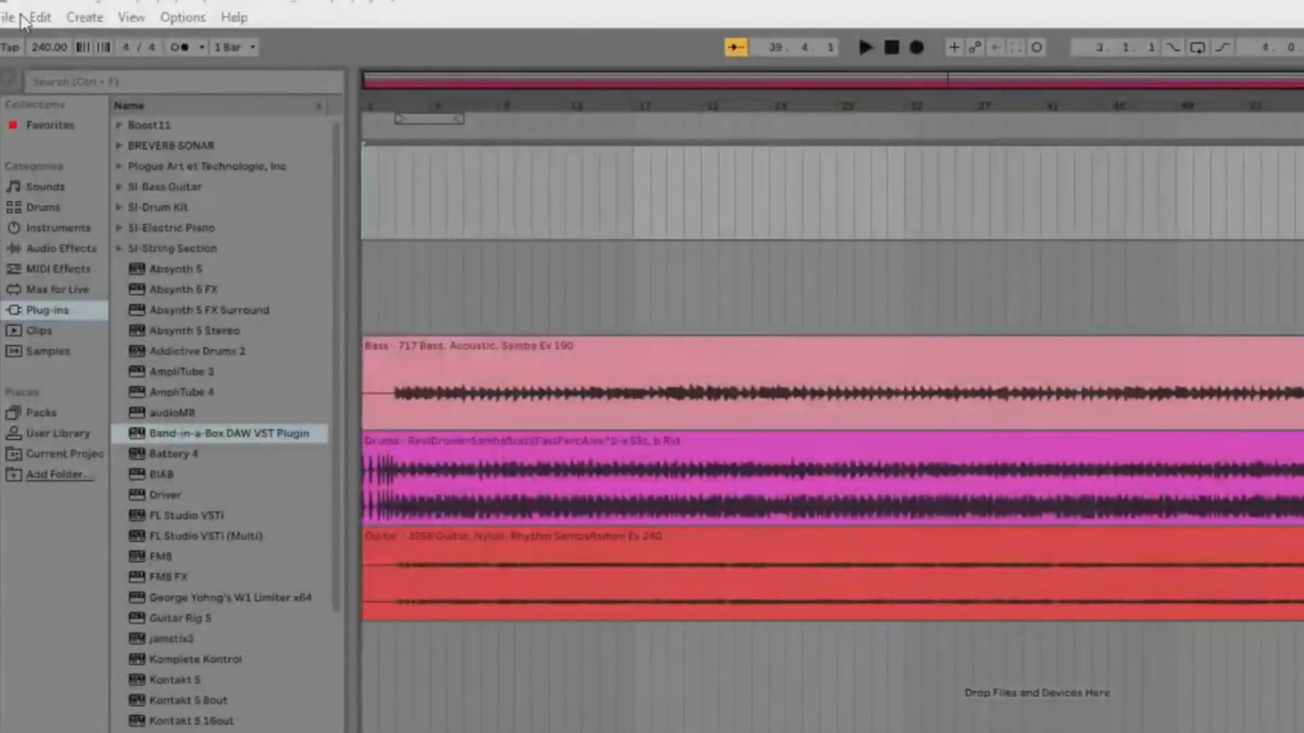
- Collect and save the Live set, copying files from elsewhere, other projects and the User Library but not Factory Packs
click(10, 17)
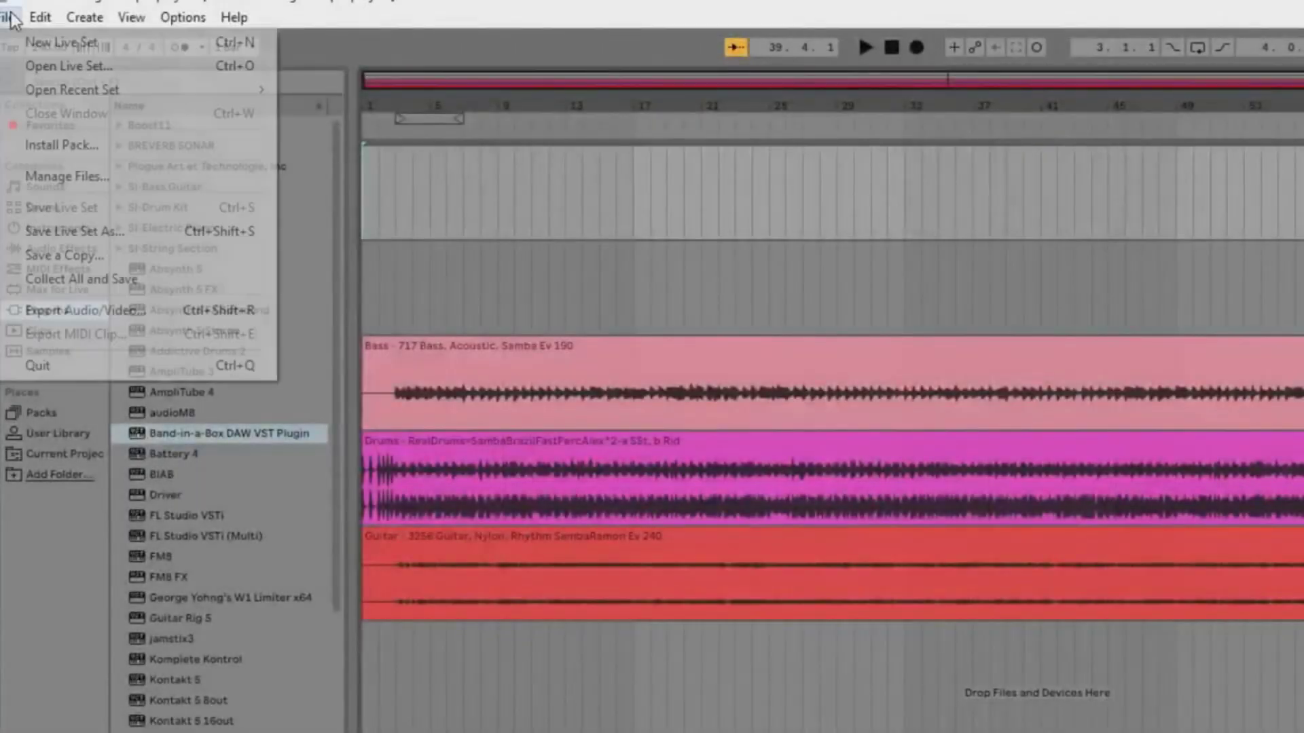
click(117, 280)
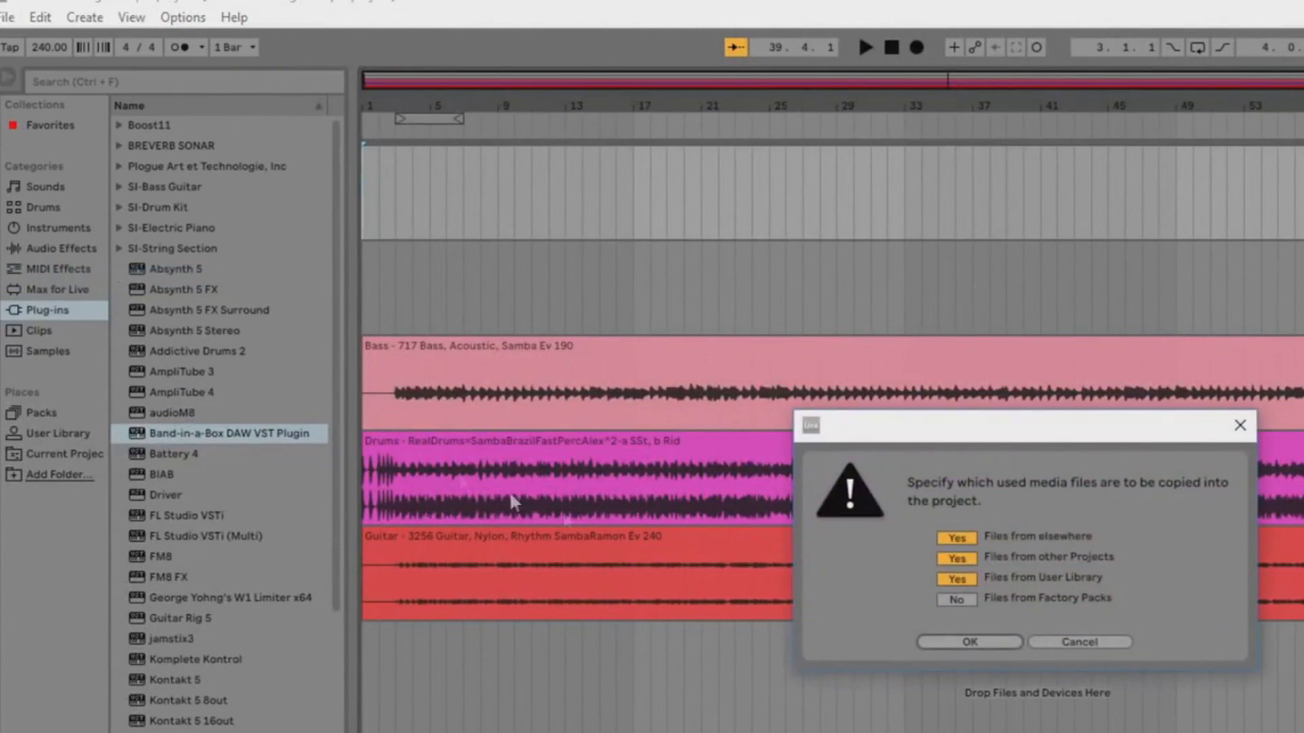
click(972, 642)
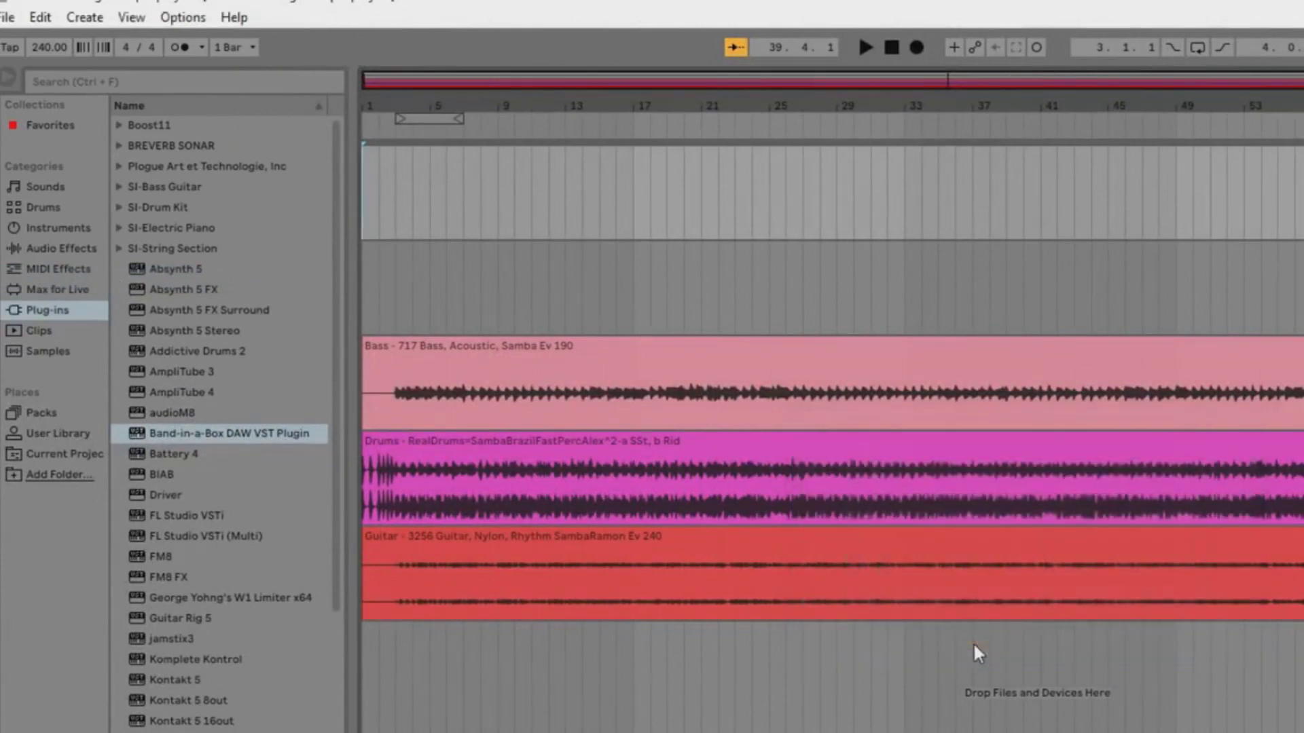
click(891, 48)
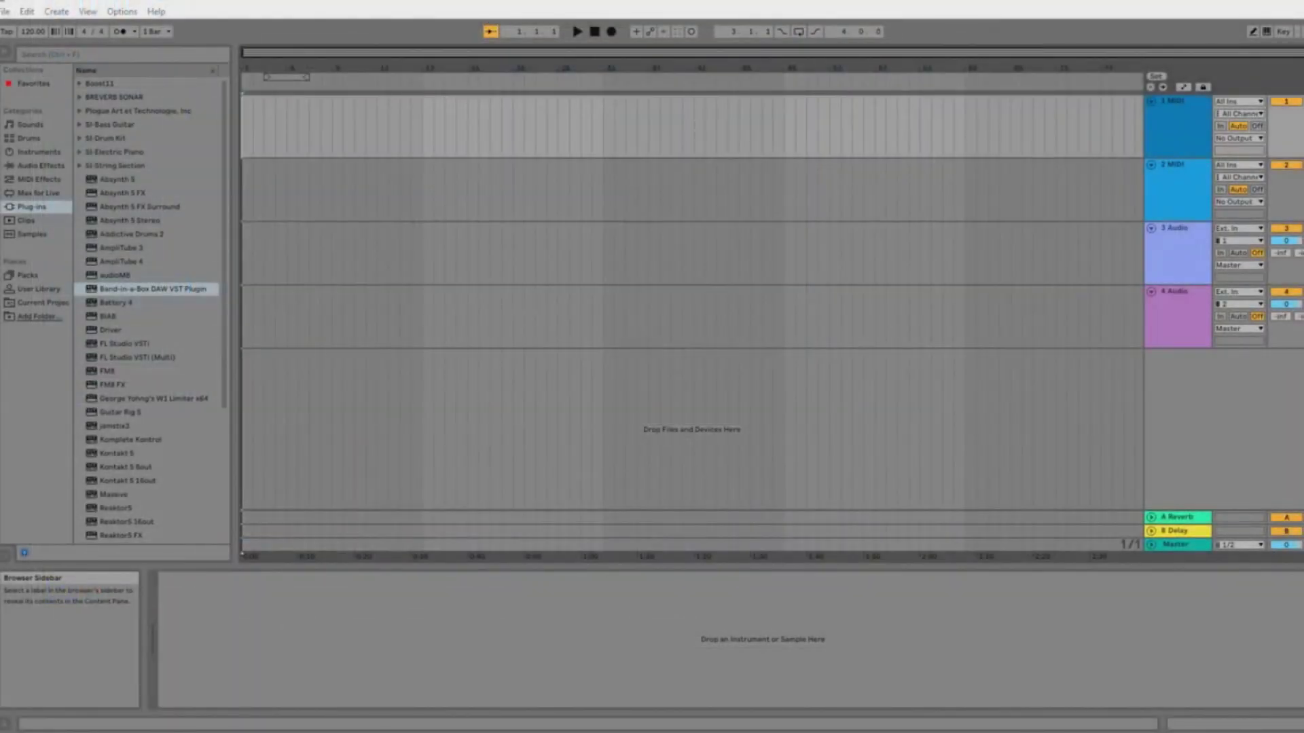
- Review the auto-warp settings in the Record, Warp and Launch preferences, and close the preferences
click(129, 11)
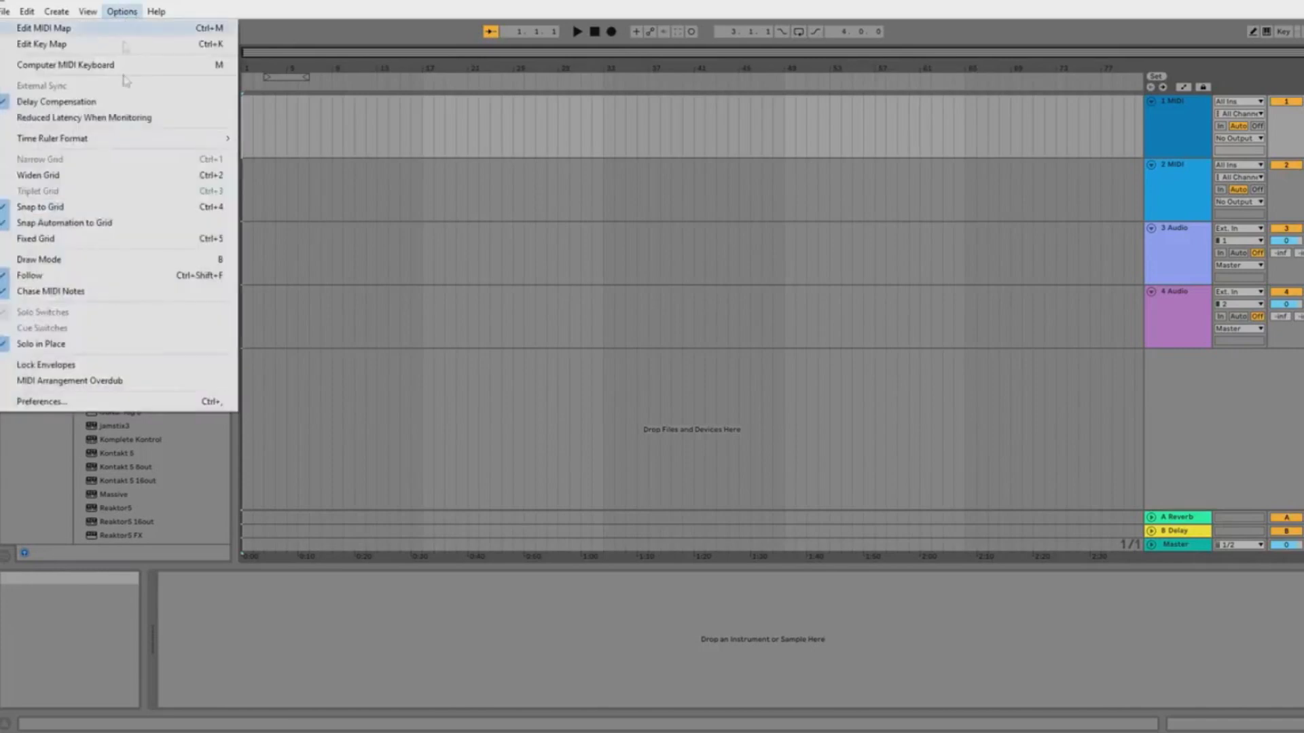
click(152, 401)
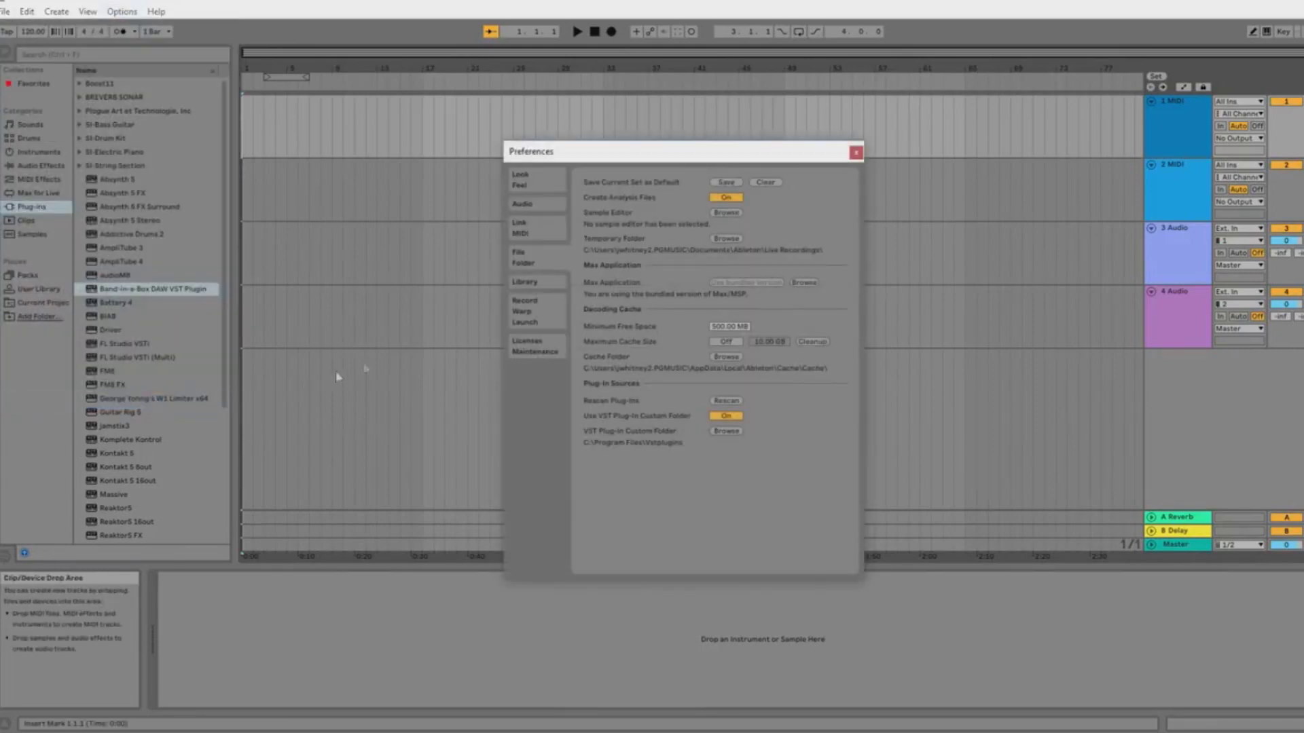
click(544, 308)
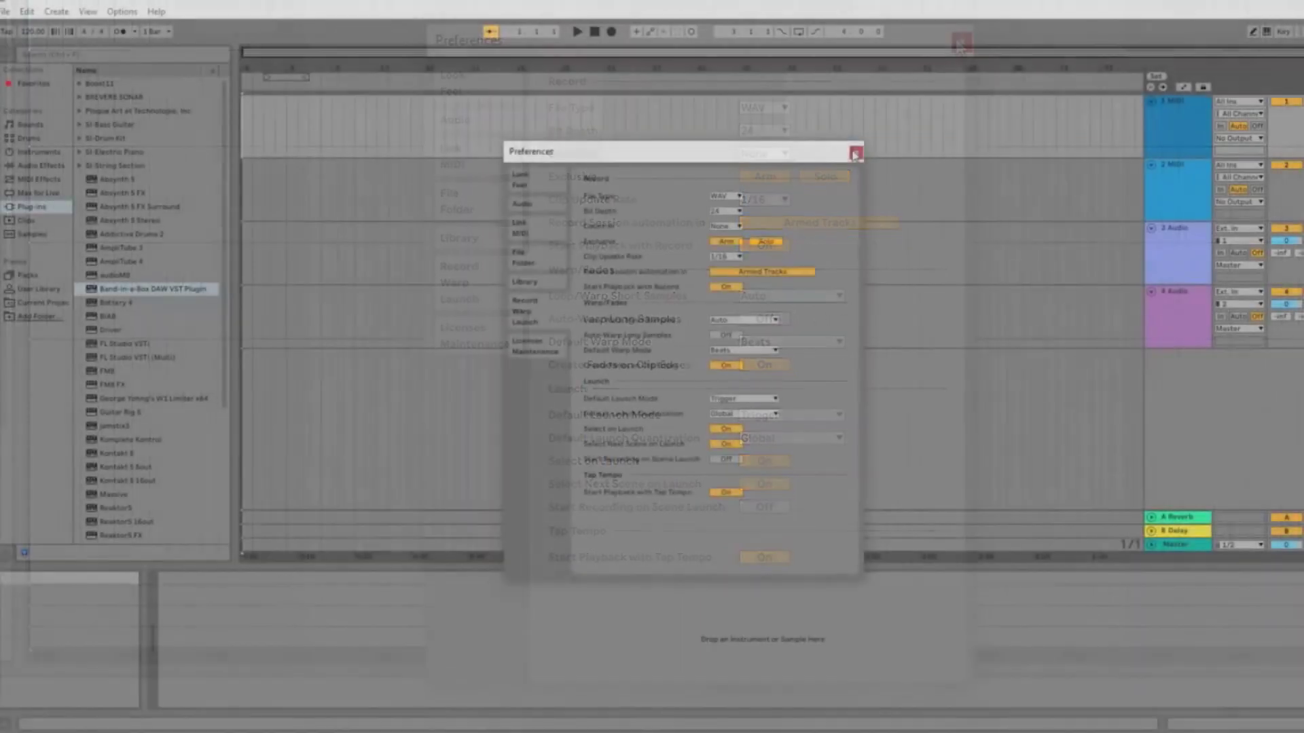
click(961, 42)
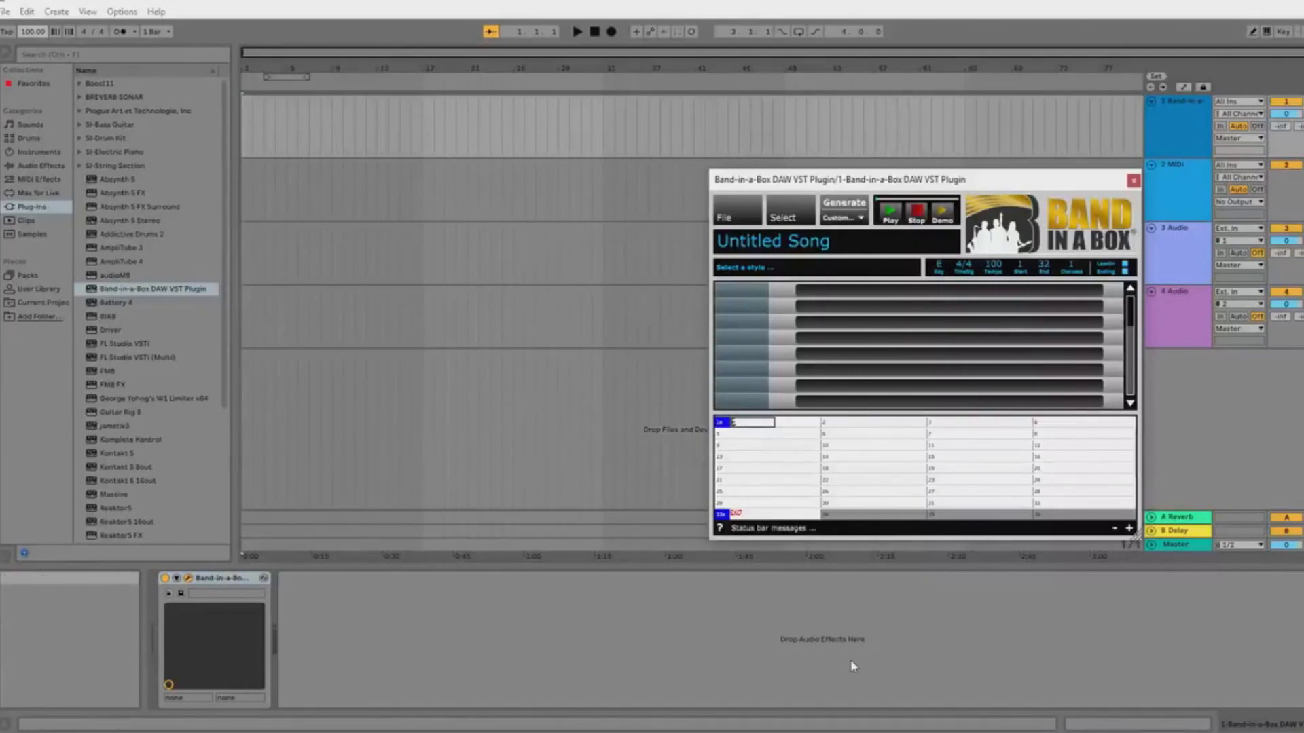
- Enter the chords E7 in bar 1, A7 in bar 2 and E7 in bar 3 of the chord sheet
text(E7)
key(Return)
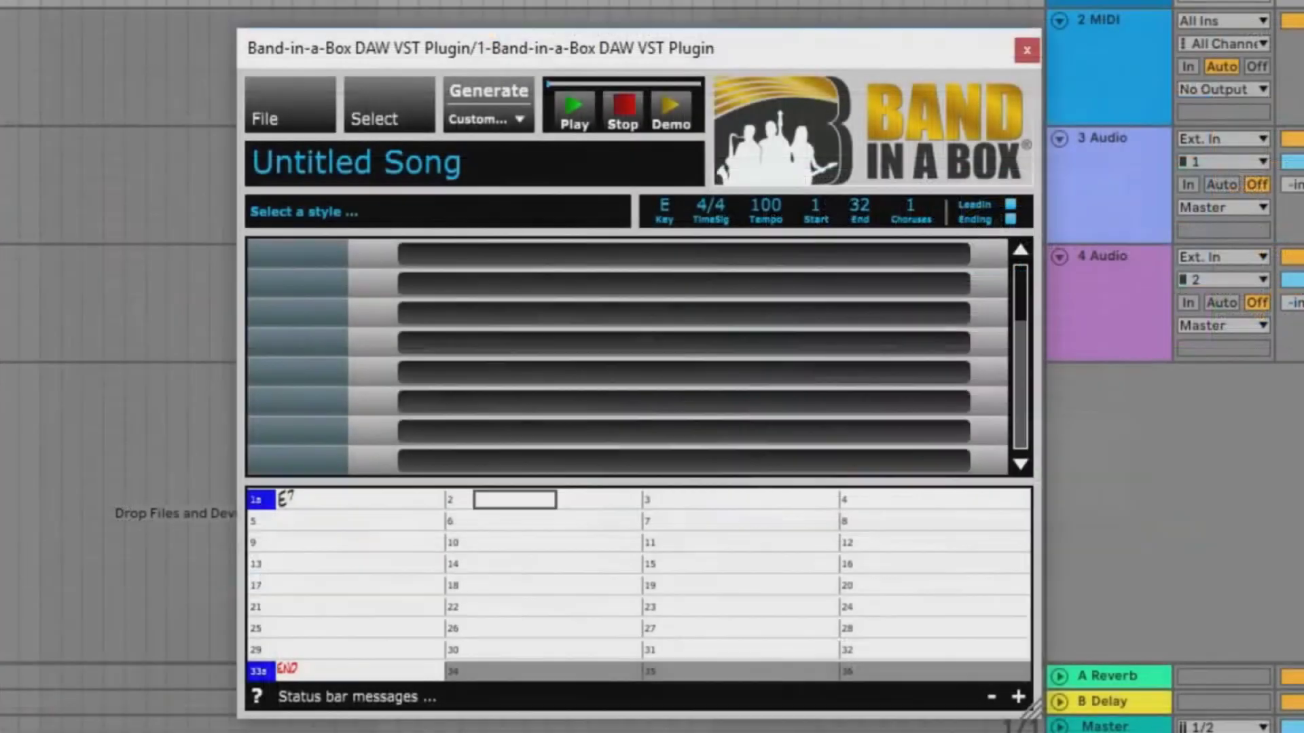
text(A7)
key(Return)
text(E7)
key(Return)
key(Return)
key(Return)
- Enter A7 in bar 5 and E7 in bar 7 of the chord sheet
text(A7)
key(Return)
key(Return)
key(Return)
key(Return)
text(E7)
key(Return)
key(Return)
key(Return)
key(Return)
- Complete the blues progression with B7 in bar 9, A7 in bar 10, E7 in bar 11 and an ending E in bar 13
text(B7)
key(Return)
key(Return)
text(A7)
key(Return)
key(Return)
text(E7)
key(Return)
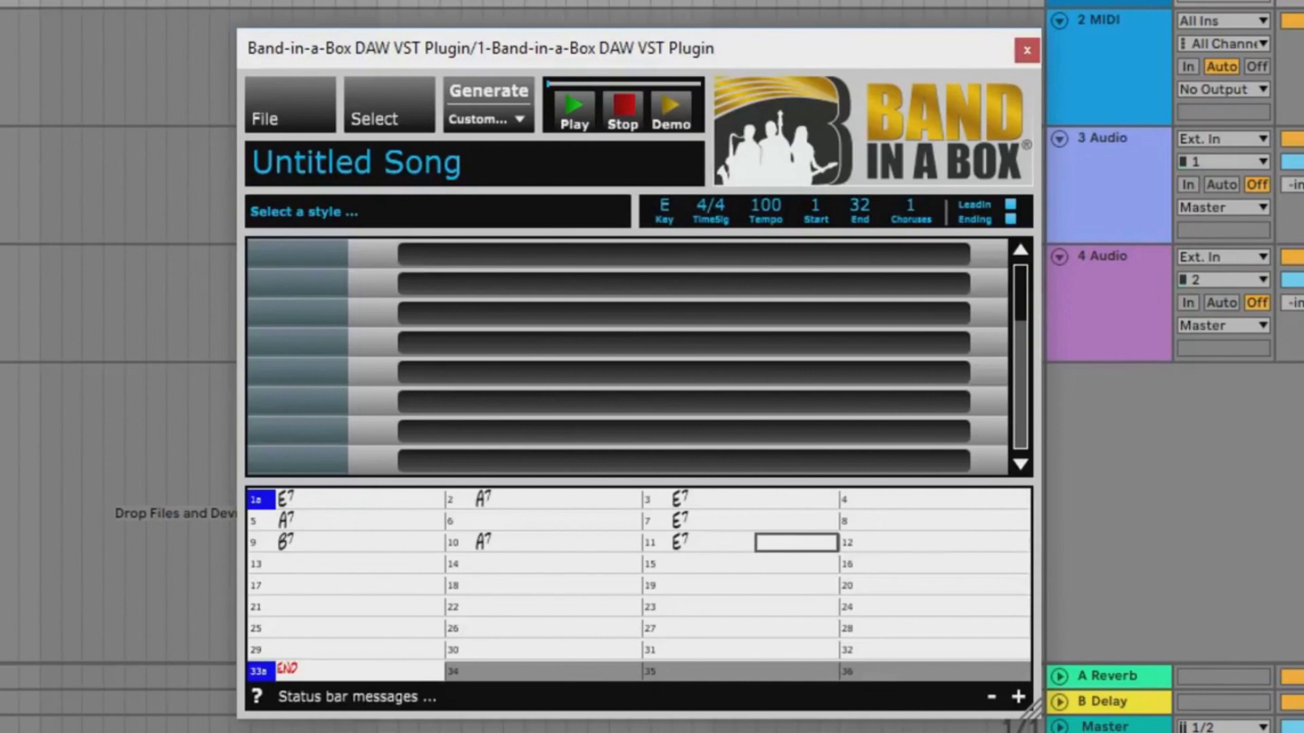
key(Return)
key(Return)
key(Return)
text(E)
key(Return)
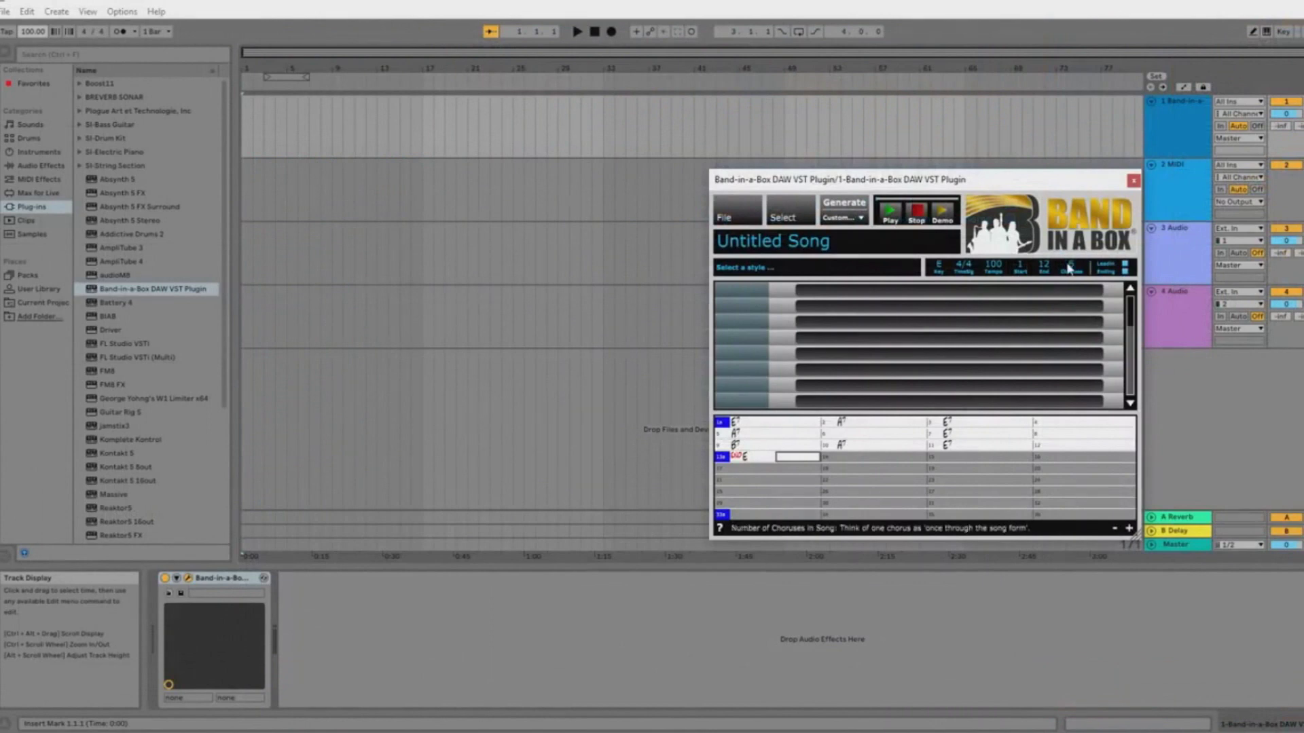
- Open the StylePicker and filter the styles by the RealTracks artist Sol Philcox, using the filter string "sol ph"
click(747, 267)
click(686, 242)
click(343, 96)
click(506, 395)
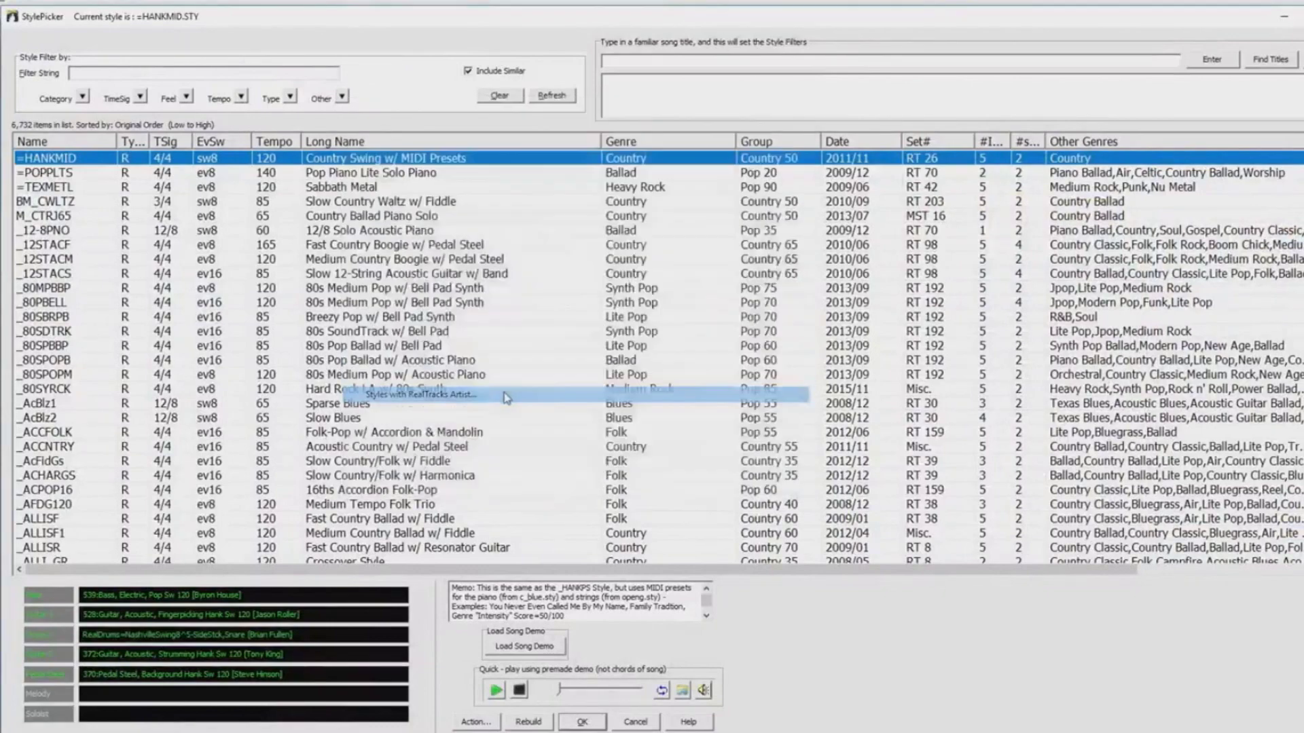
text(sol ph)
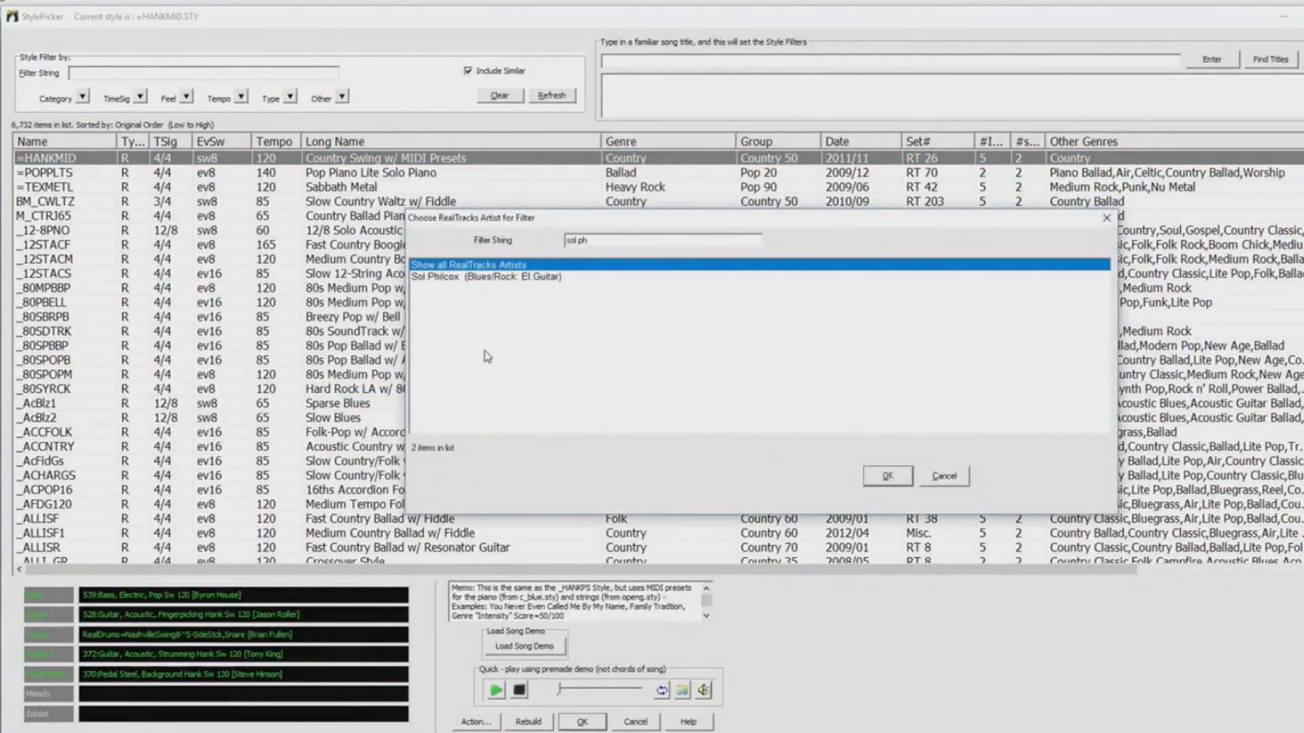
click(530, 277)
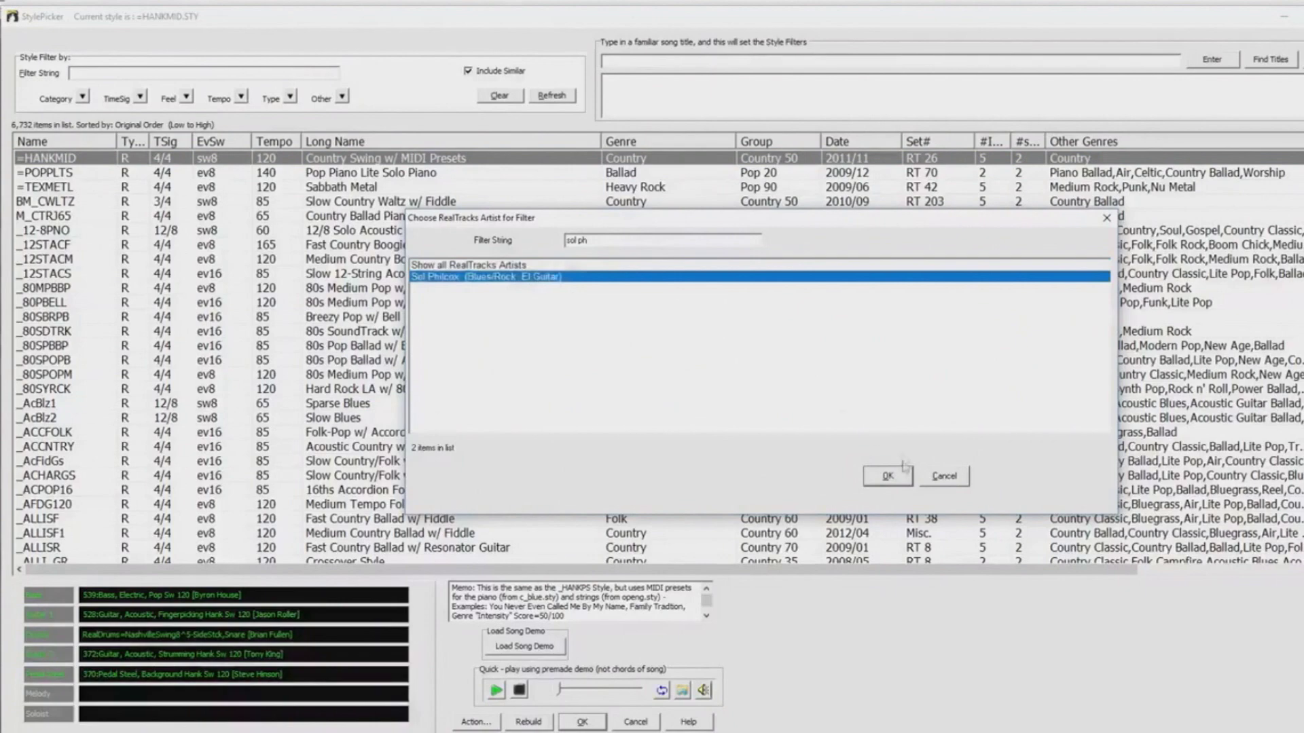
click(893, 478)
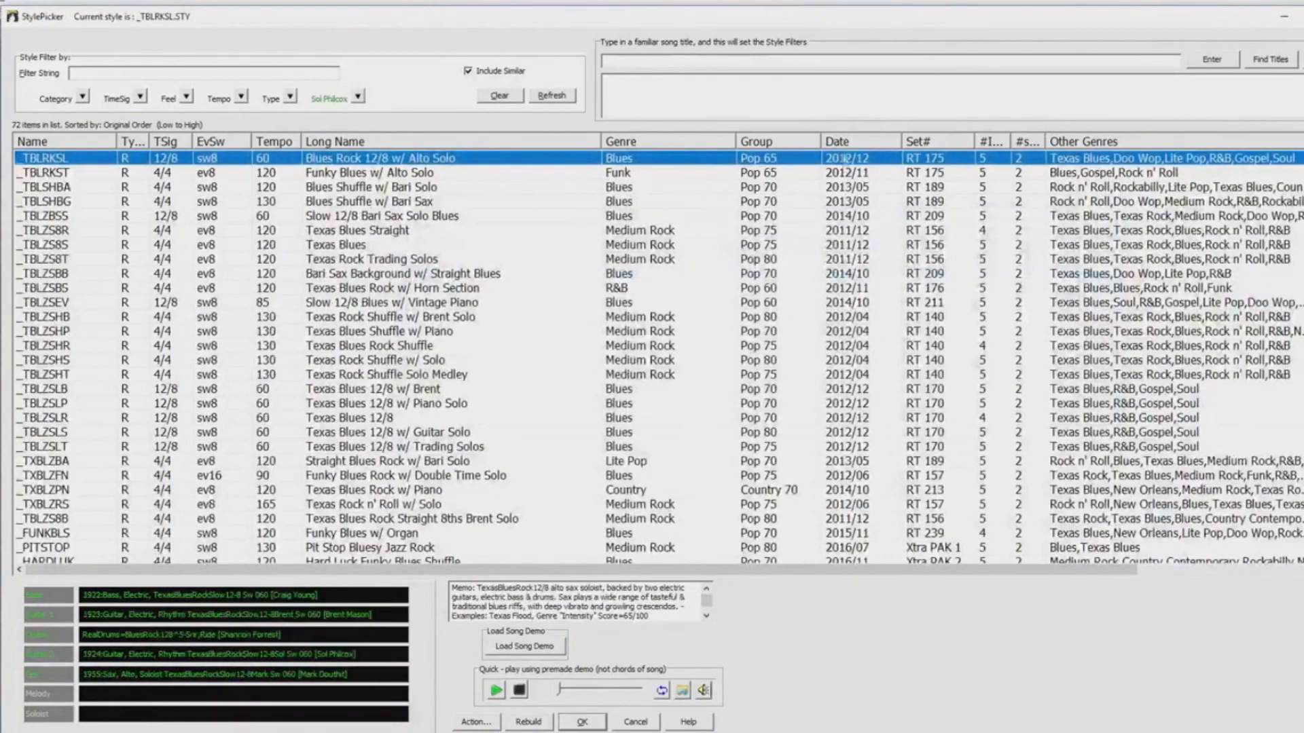
- Sort the filtered styles by newest creation date, audition several, and choose the _MESSIN style (Messin Around Funky Blues)
click(844, 142)
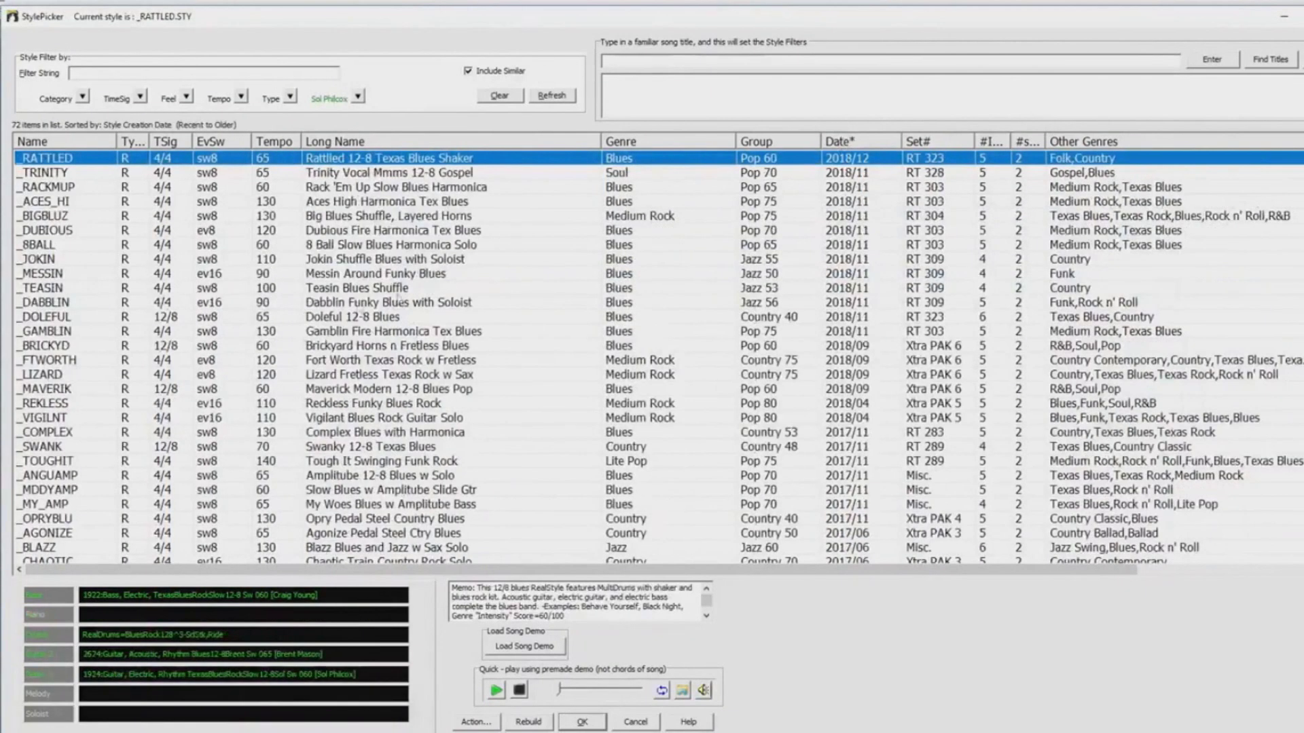
click(73, 173)
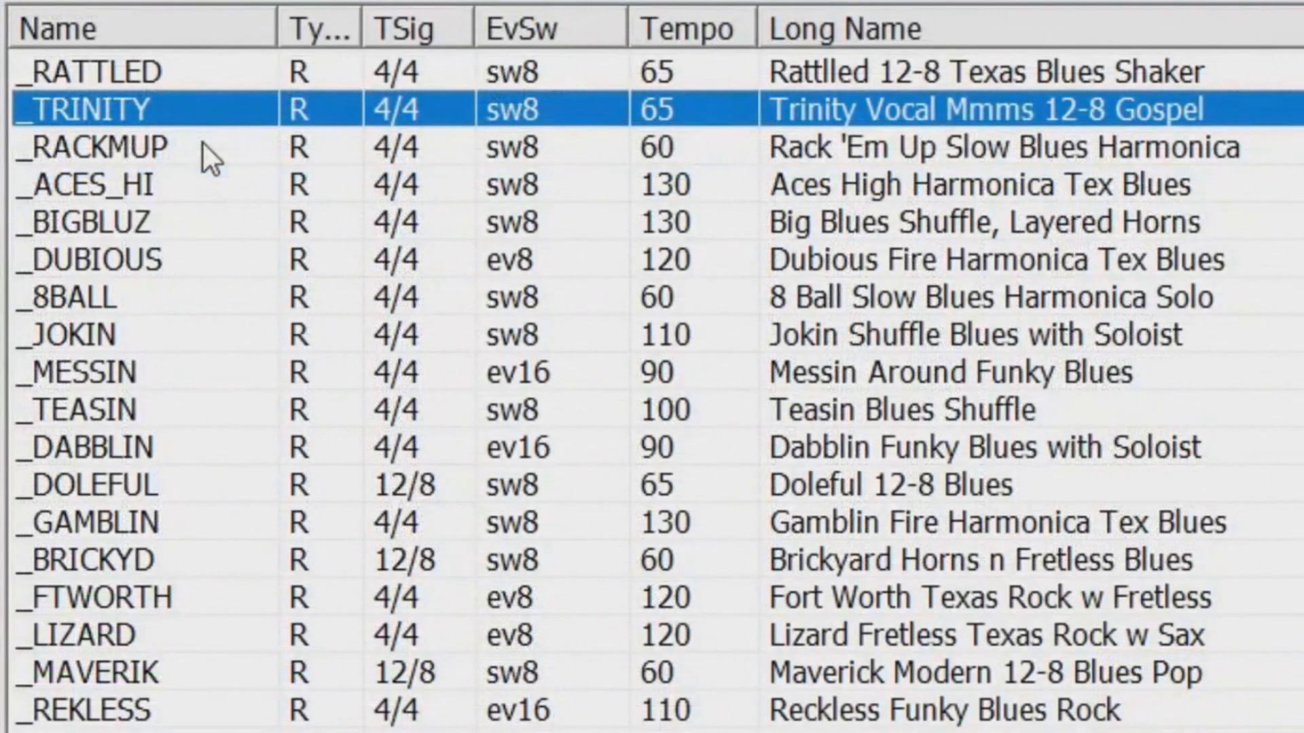
click(203, 144)
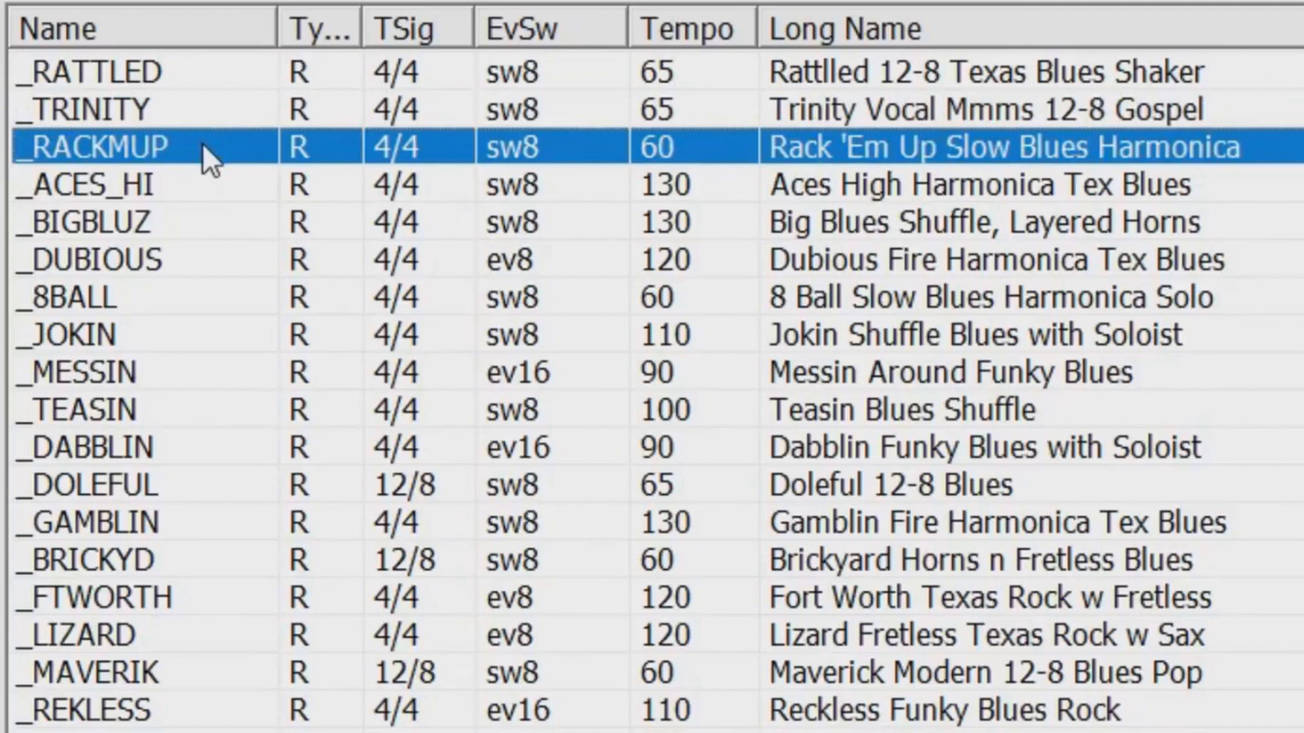
click(186, 264)
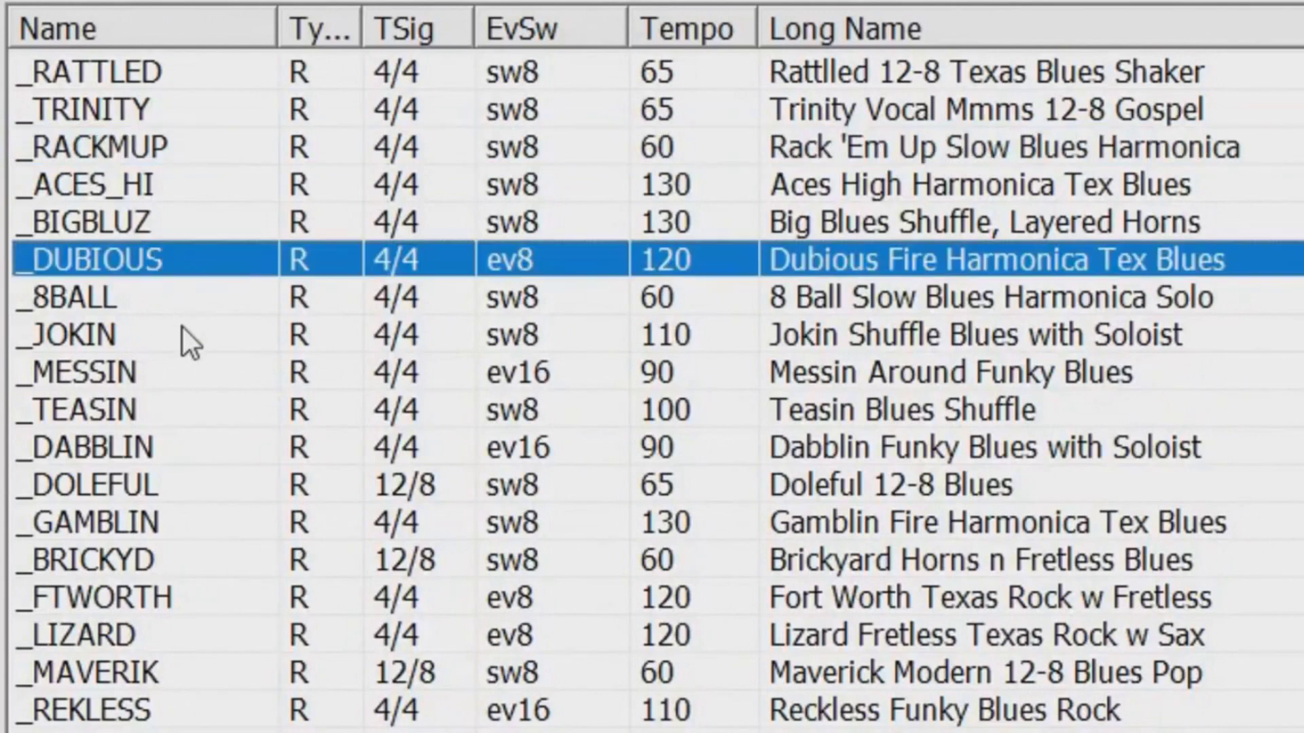
click(165, 372)
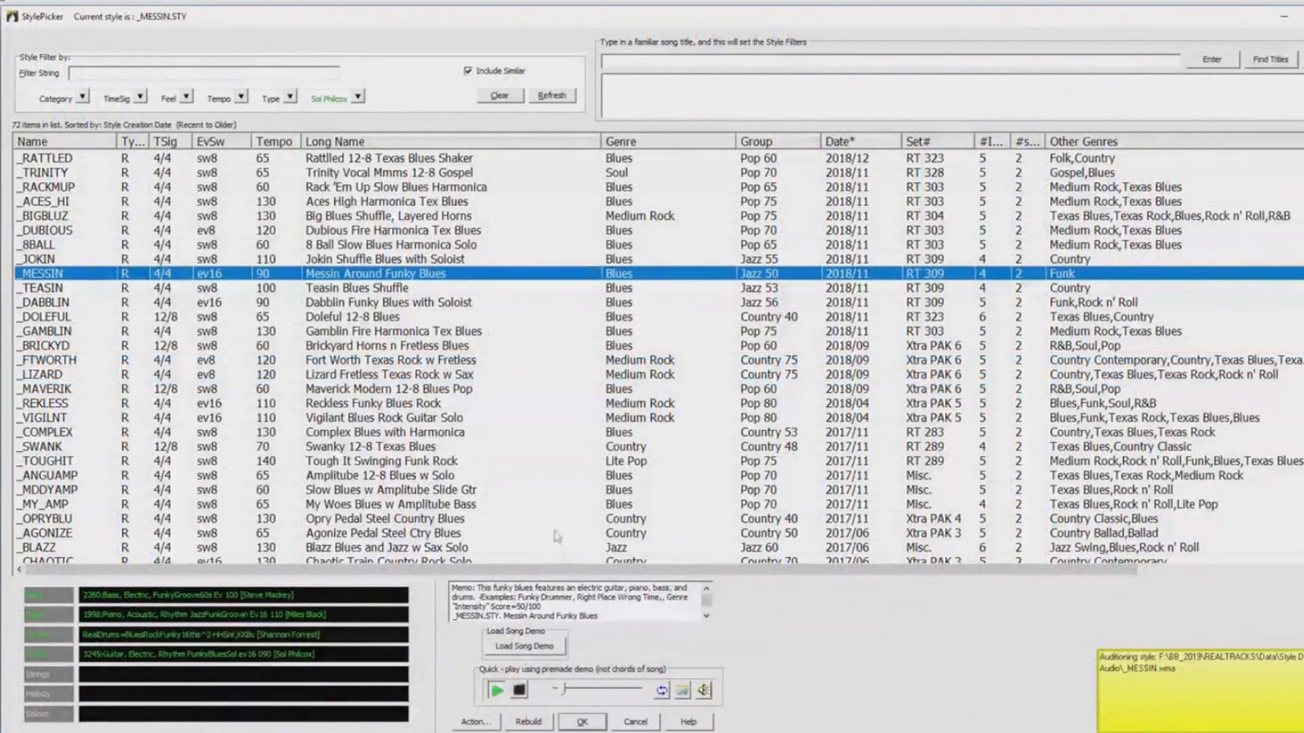
click(583, 722)
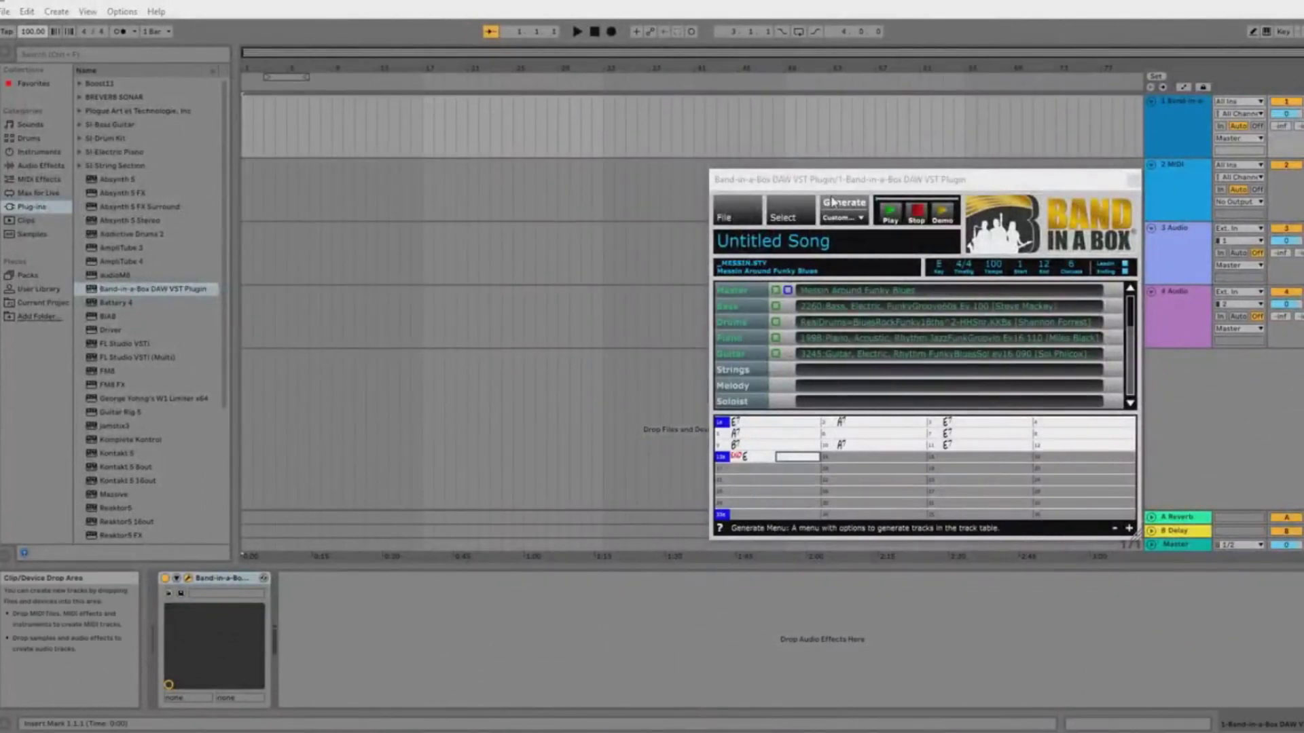
- Generate the song's tracks, add all the individual instrument tracks to the arrangement at its start, and play them back
click(828, 205)
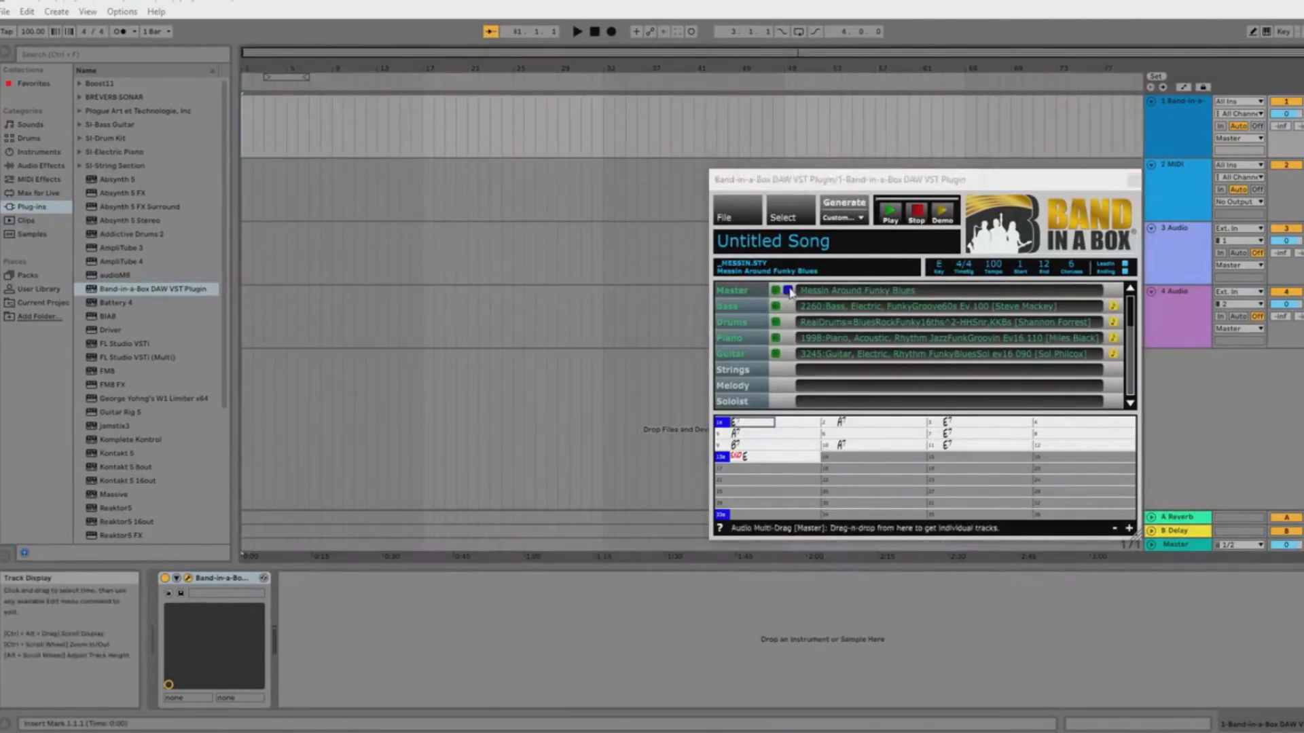
drag(788, 291, 359, 297)
key(space)
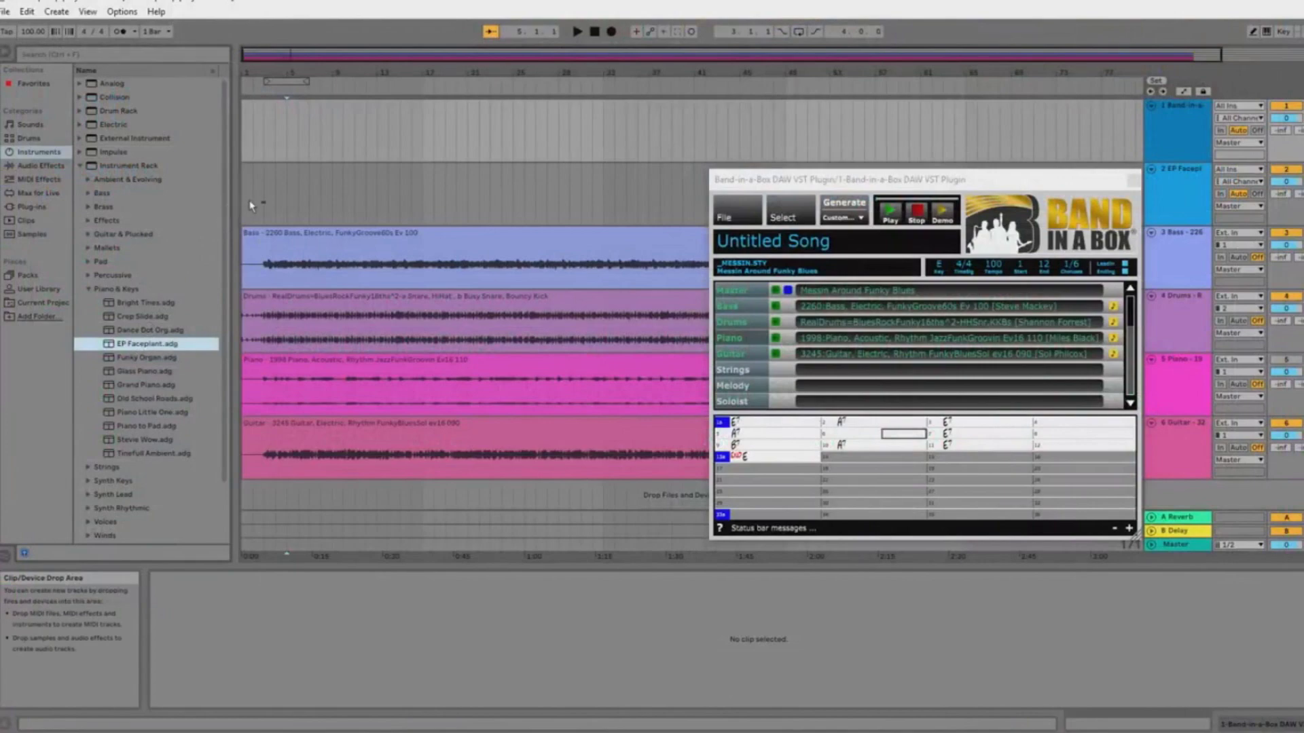
- Load the EP Faceplant instrument on the second MIDI track, place the generated piano MIDI part there, and play it
drag(250, 199, 250, 199)
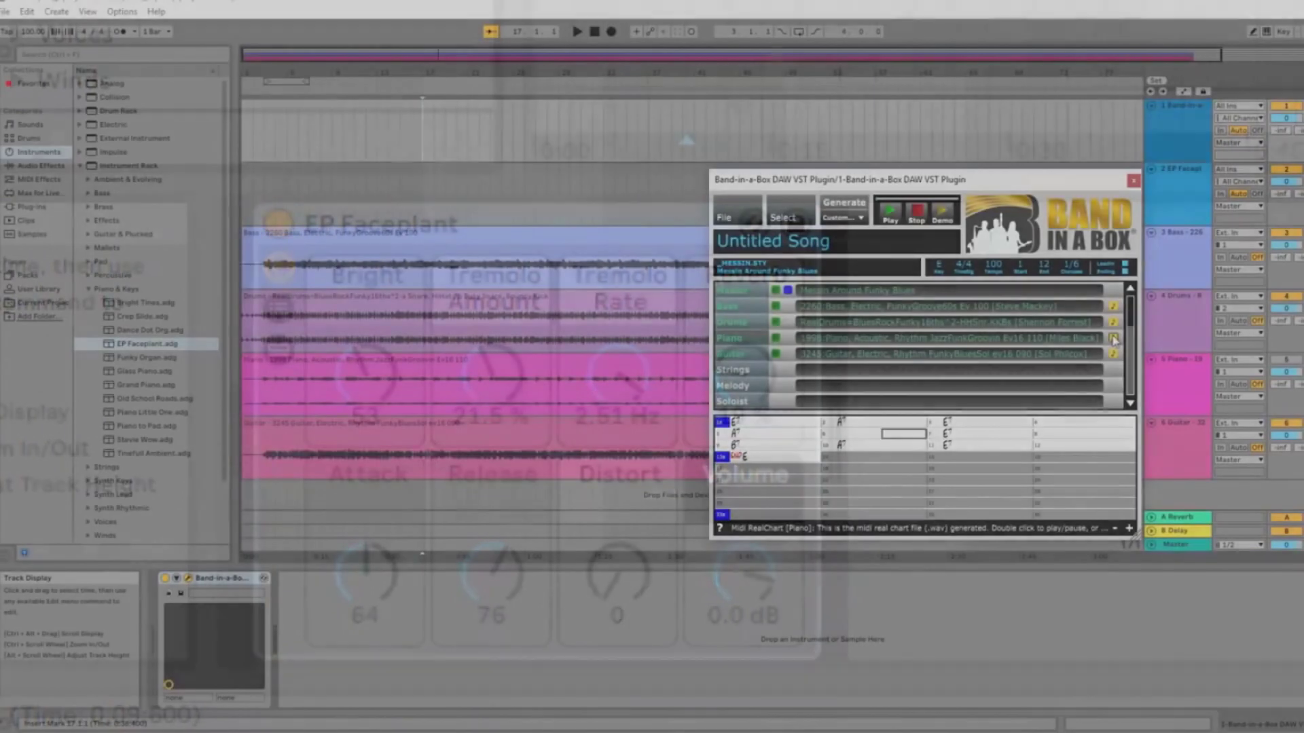
mouse_move(1023, 320)
mouse_down()
mouse_move(516, 197)
mouse_move(256, 197)
mouse_up()
key(space)
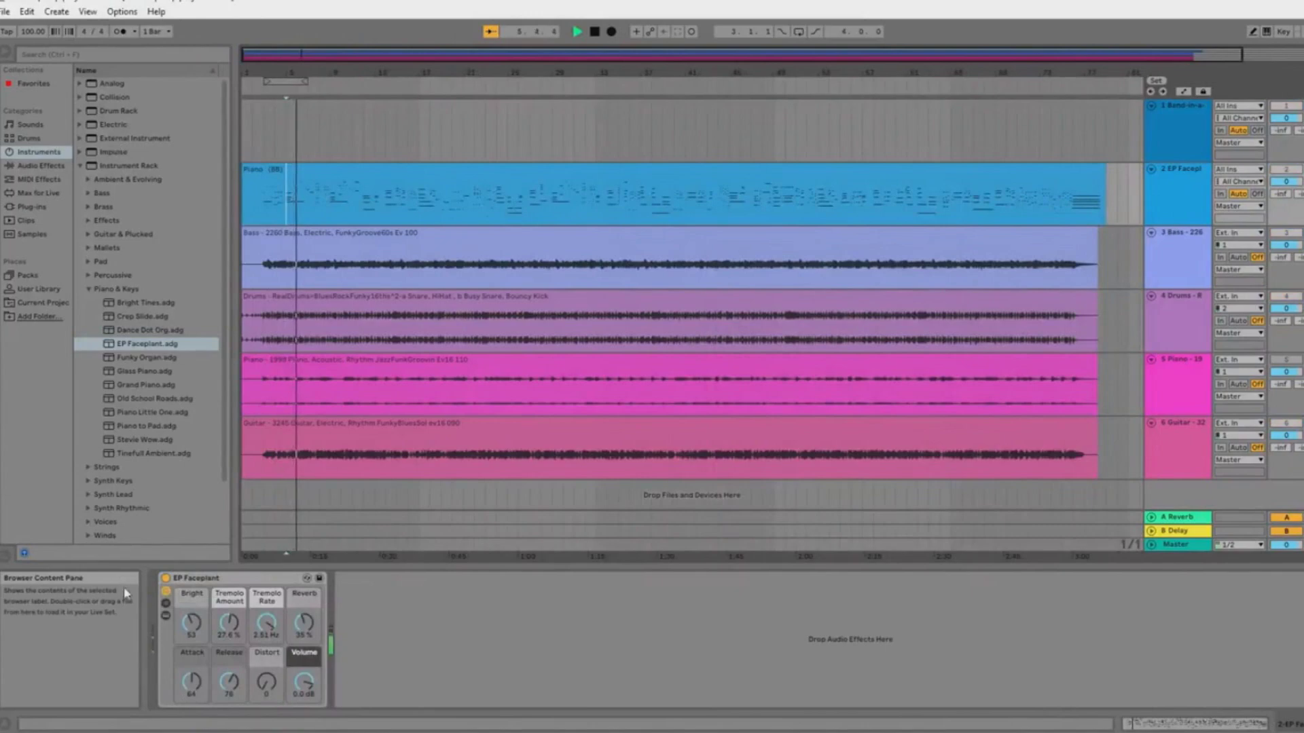
- Set EP Faceplant's Bright to 65, adjust its Tremolo Amount and Reverb, and slightly lower its Volume during playback
drag(186, 637, 186, 617)
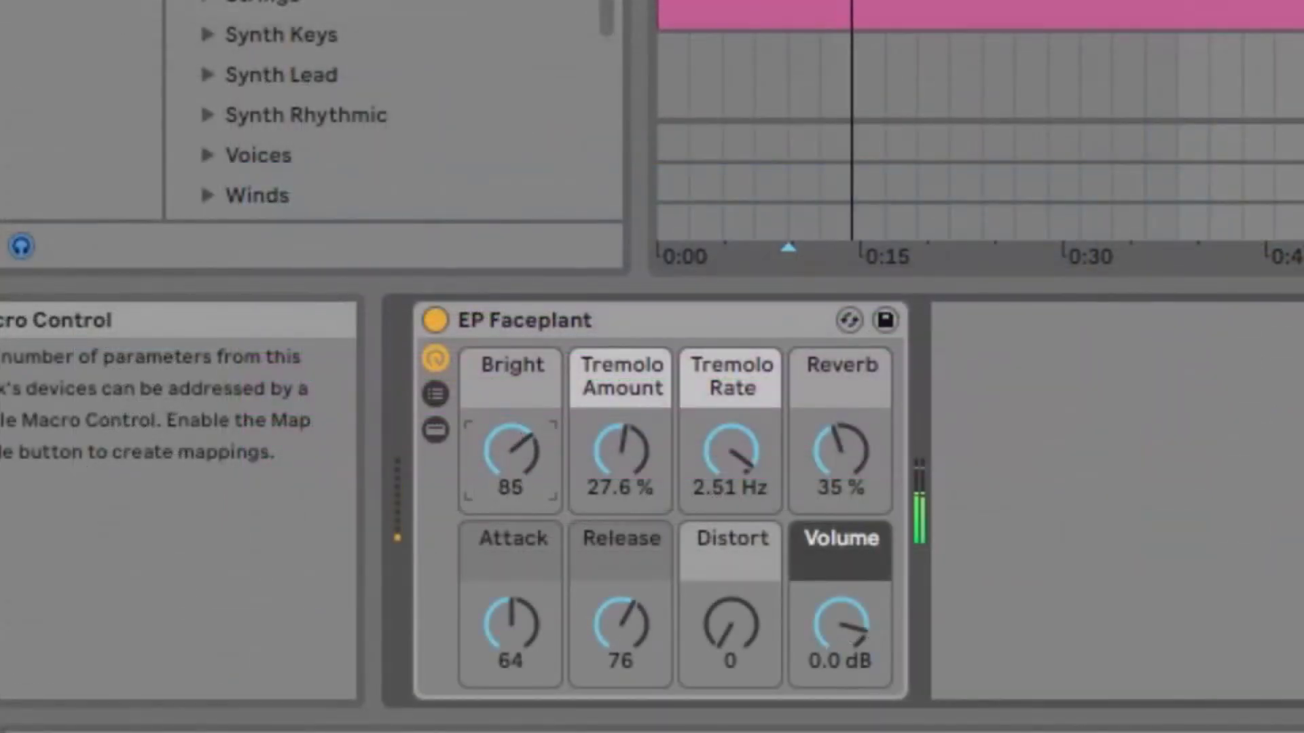
drag(569, 428, 569, 442)
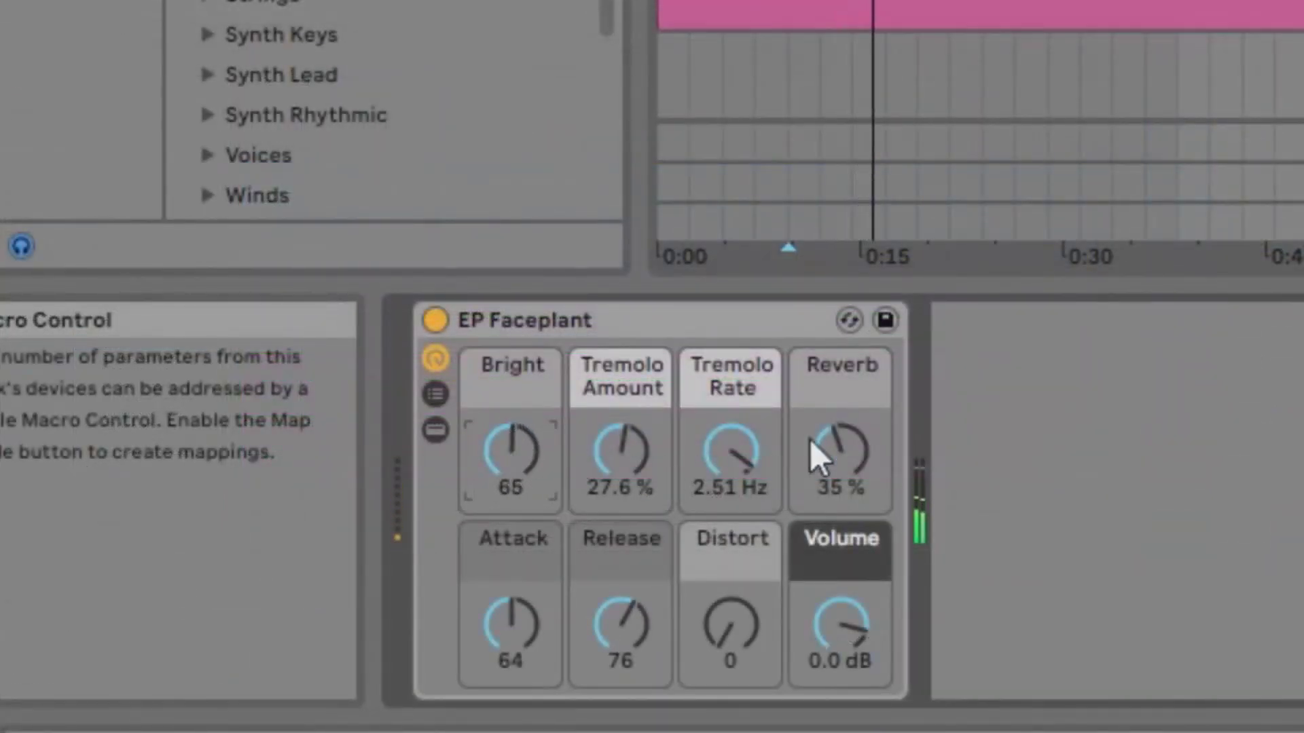
drag(853, 468, 853, 450)
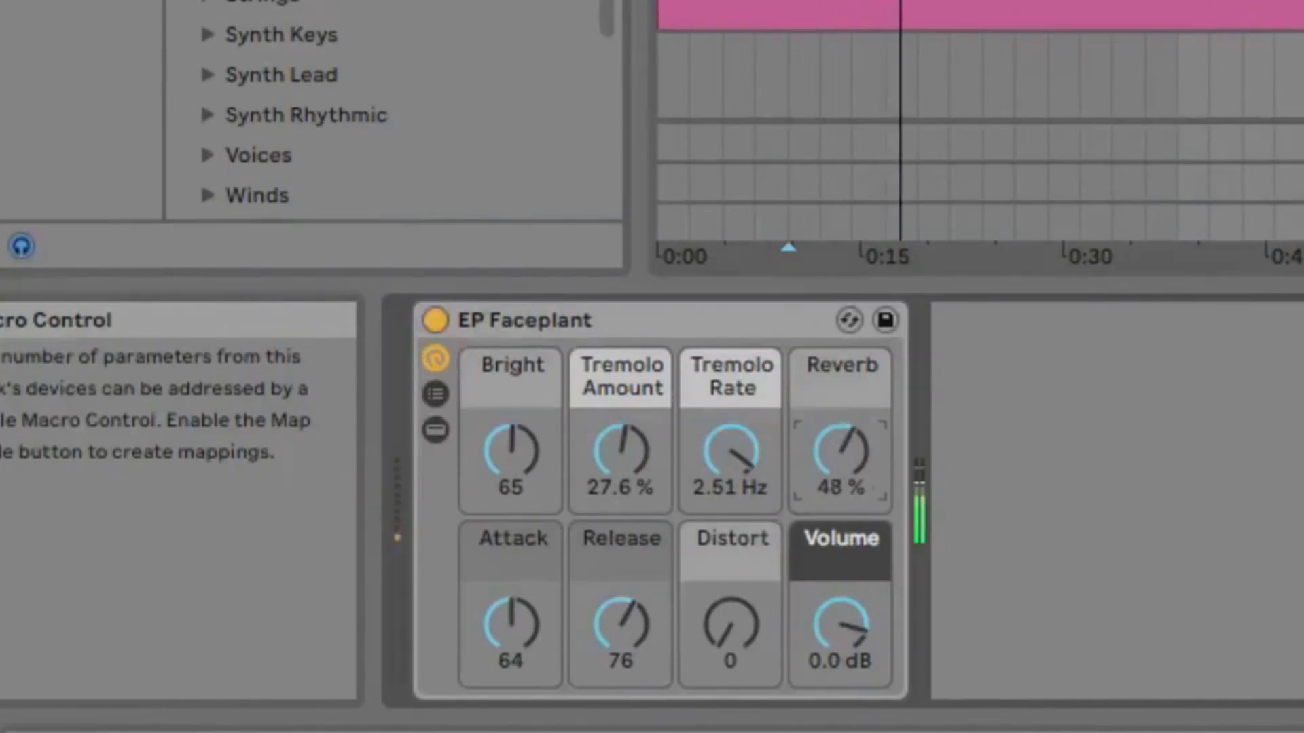
drag(629, 489, 628, 475)
drag(801, 461, 801, 475)
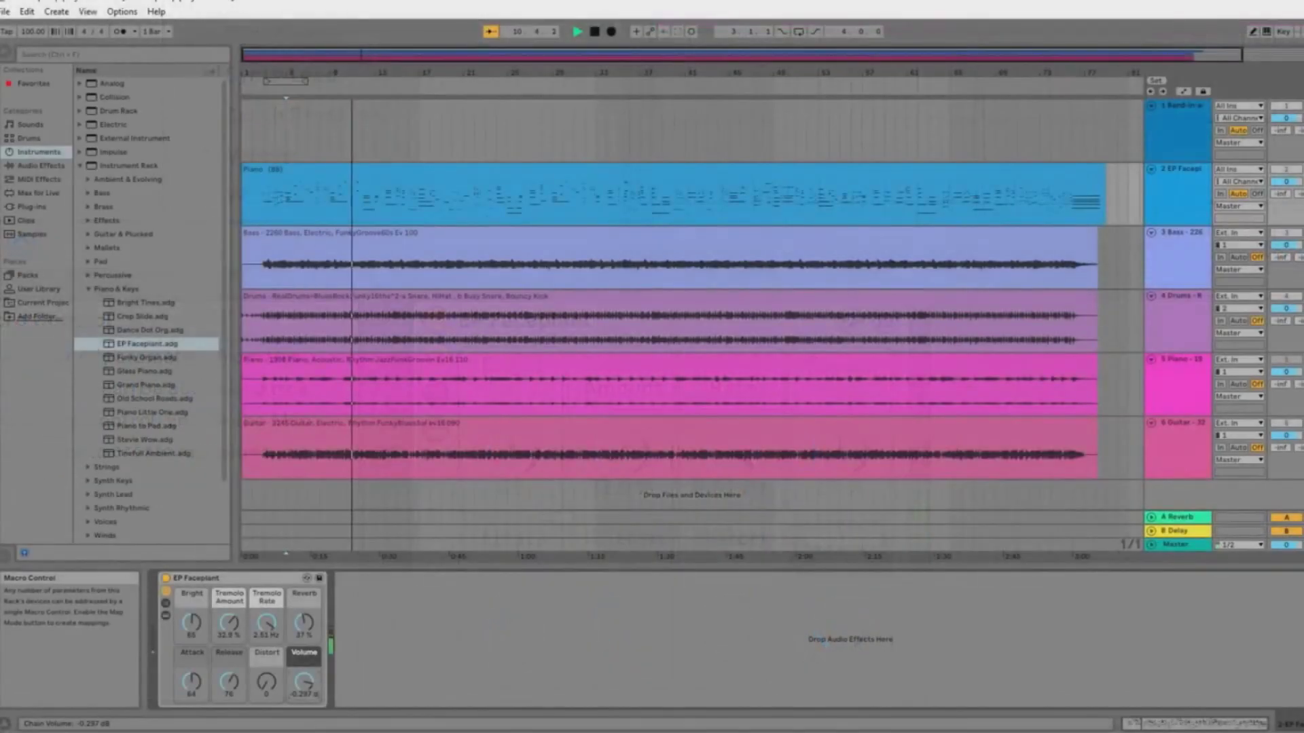
drag(829, 624, 831, 629)
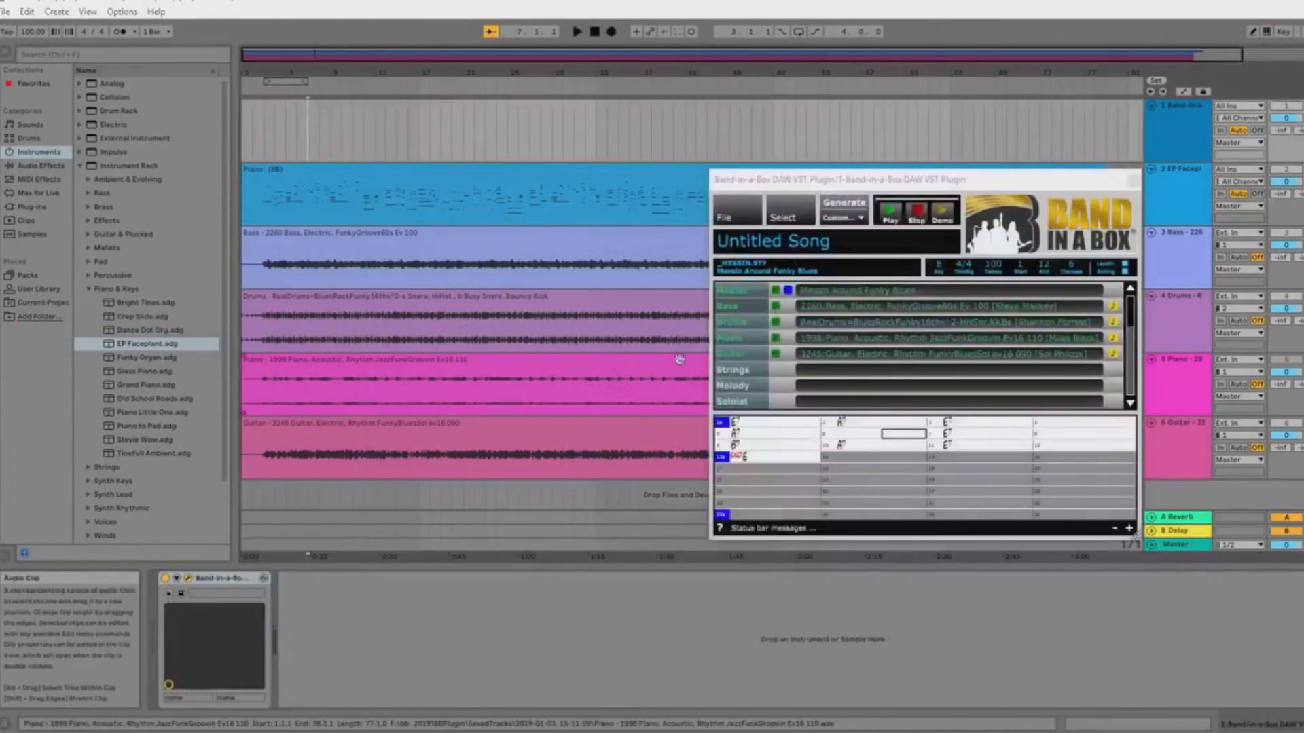
- Open the plug-in's loop picker, filter the loops by "hiphop", and audition several HipHop Dirty South loops
click(789, 215)
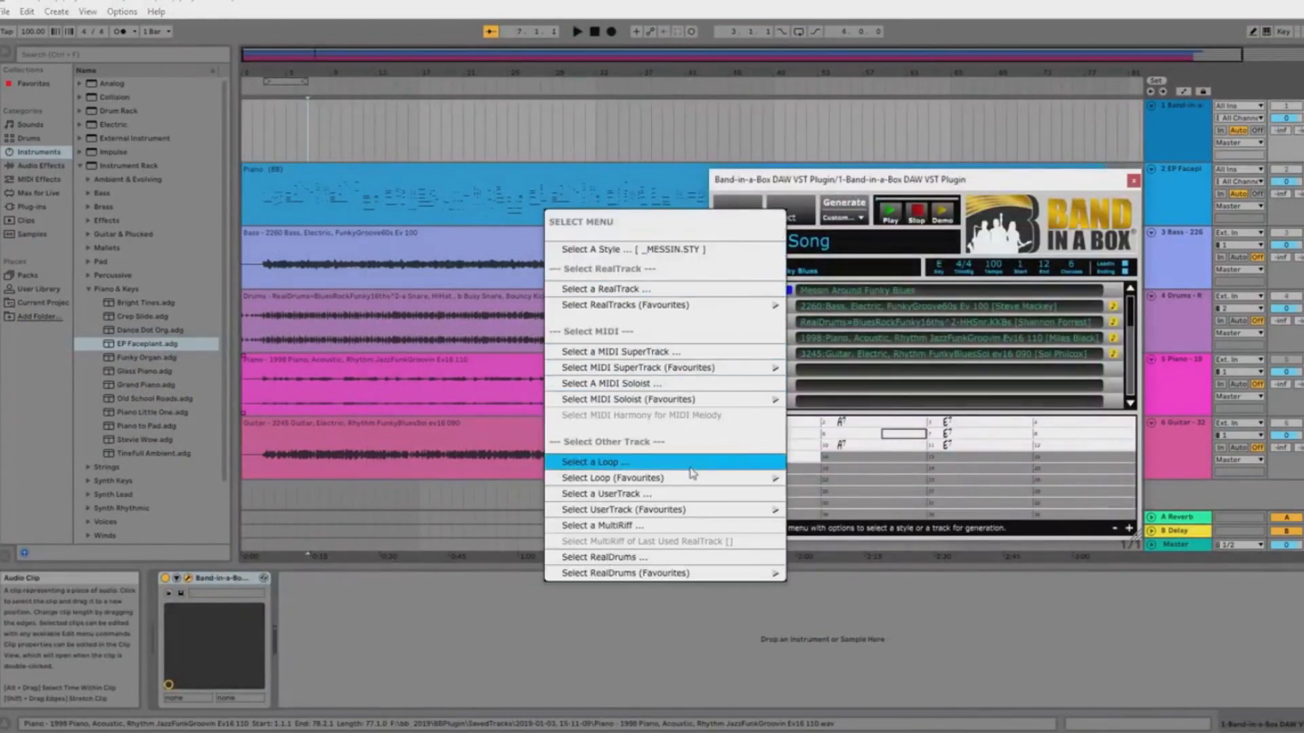
click(596, 463)
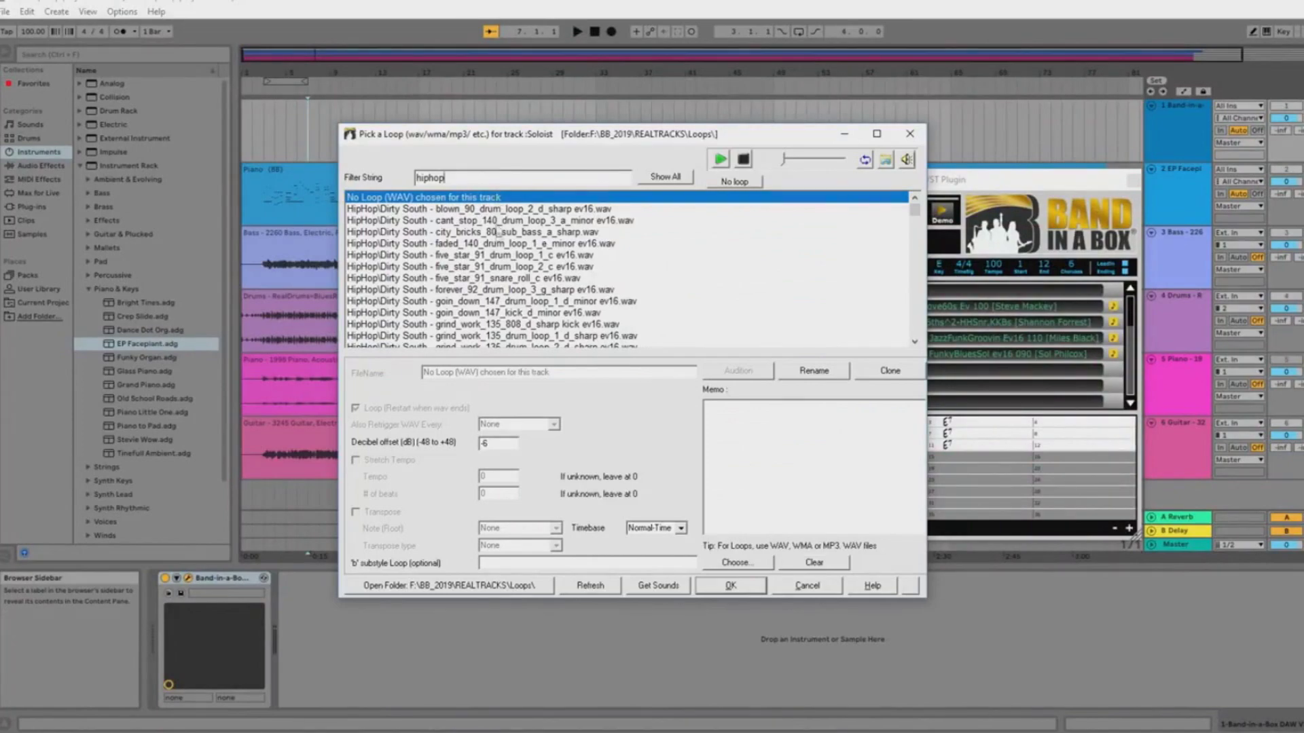
click(500, 243)
scroll(563, 268, down, 1)
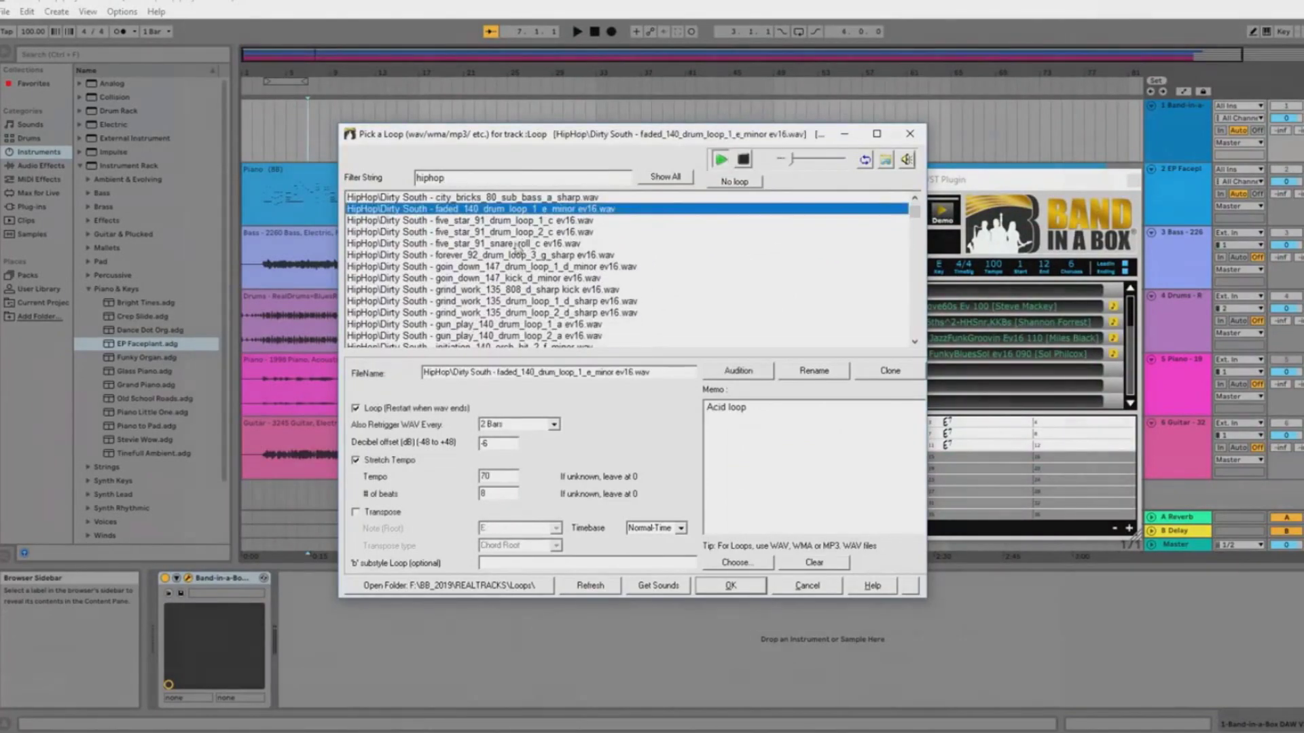
click(523, 244)
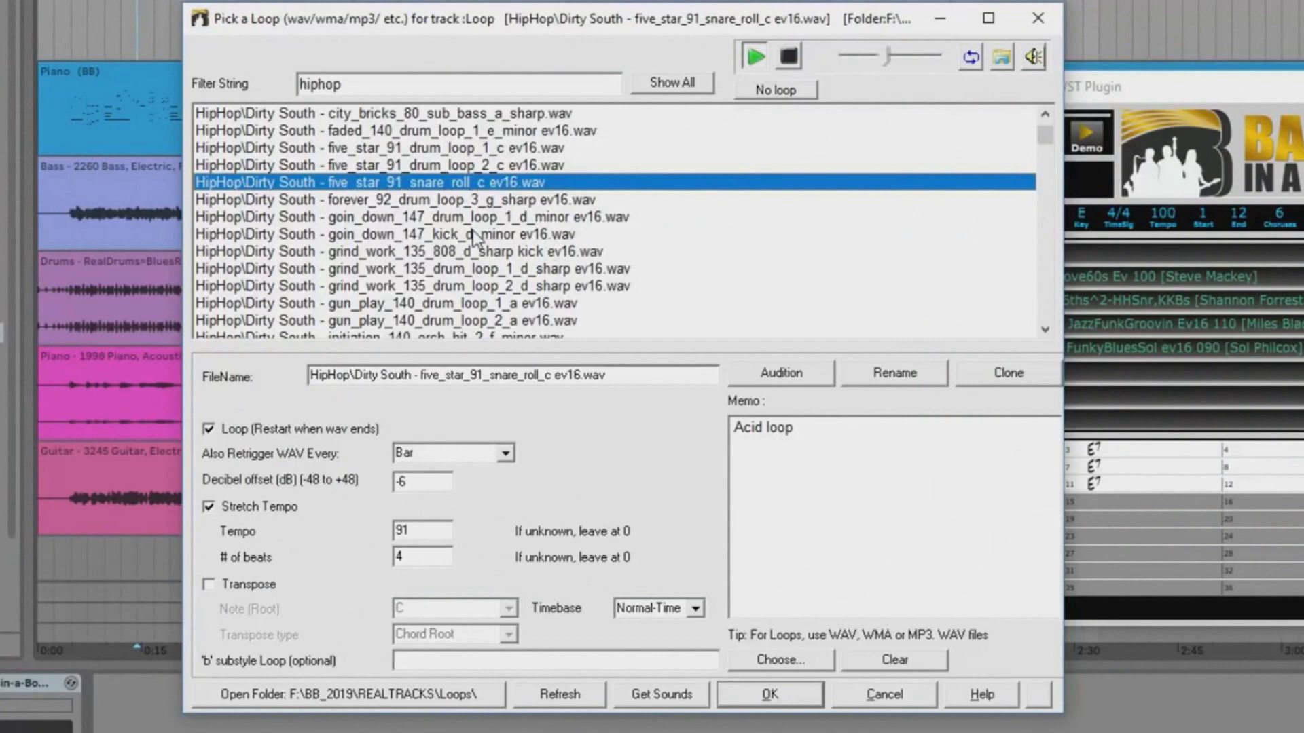
scroll(478, 241, down, 1)
click(476, 183)
scroll(494, 257, down, 2)
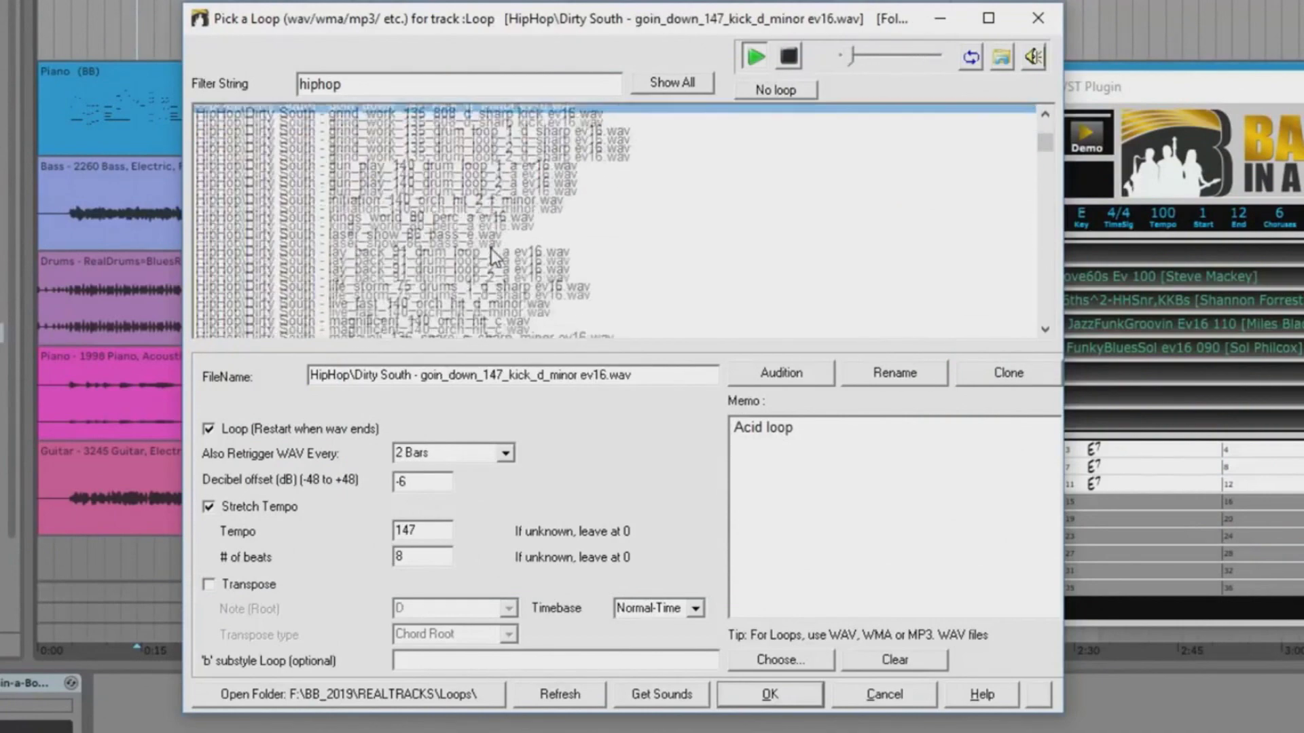
click(476, 151)
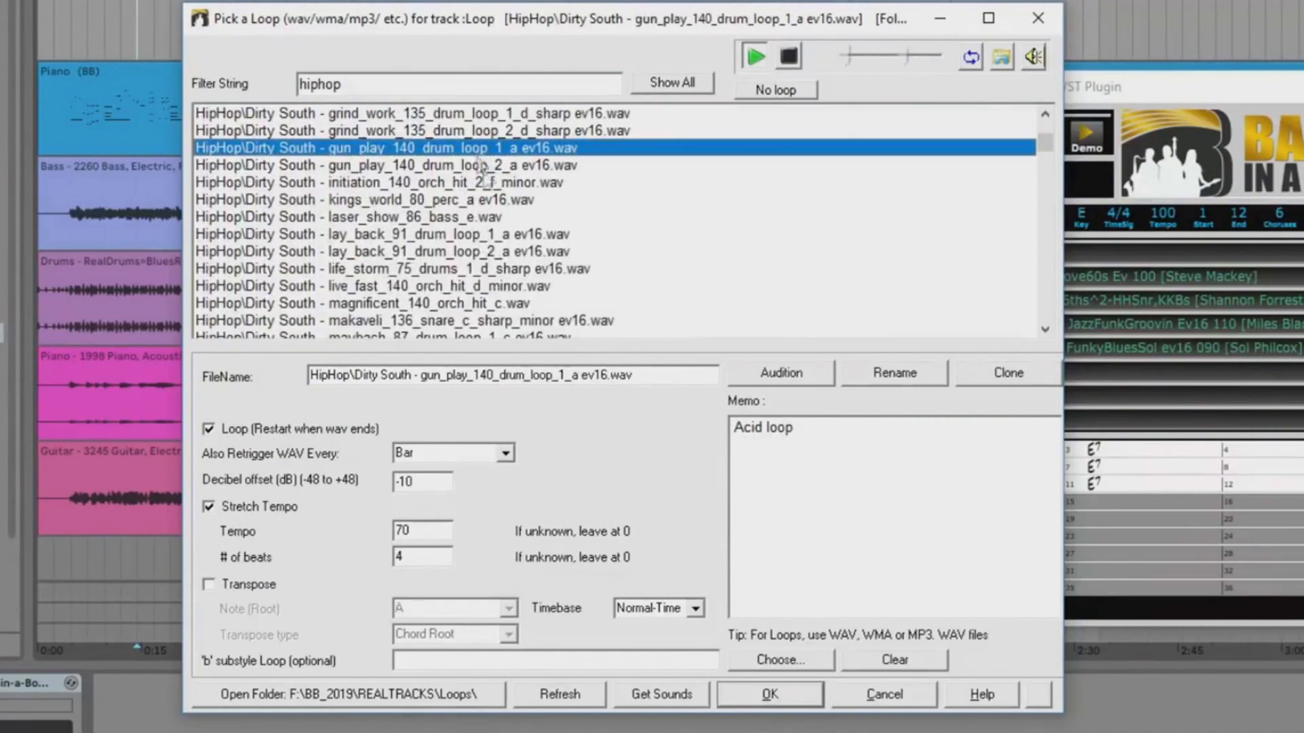
- Choose the loop lay_back_91_drum_loop_1_a ev16, place the generated loop on a new track below the guitar, and play the arrangement
click(482, 235)
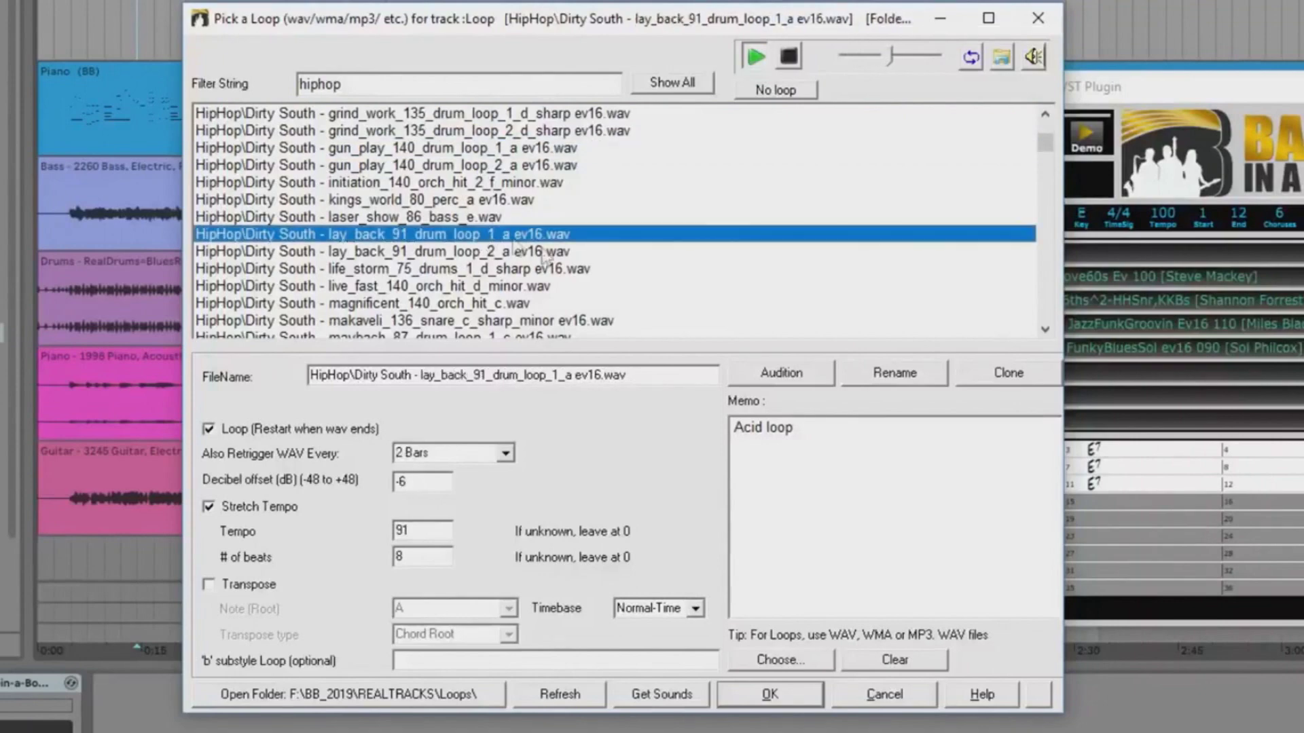
click(785, 698)
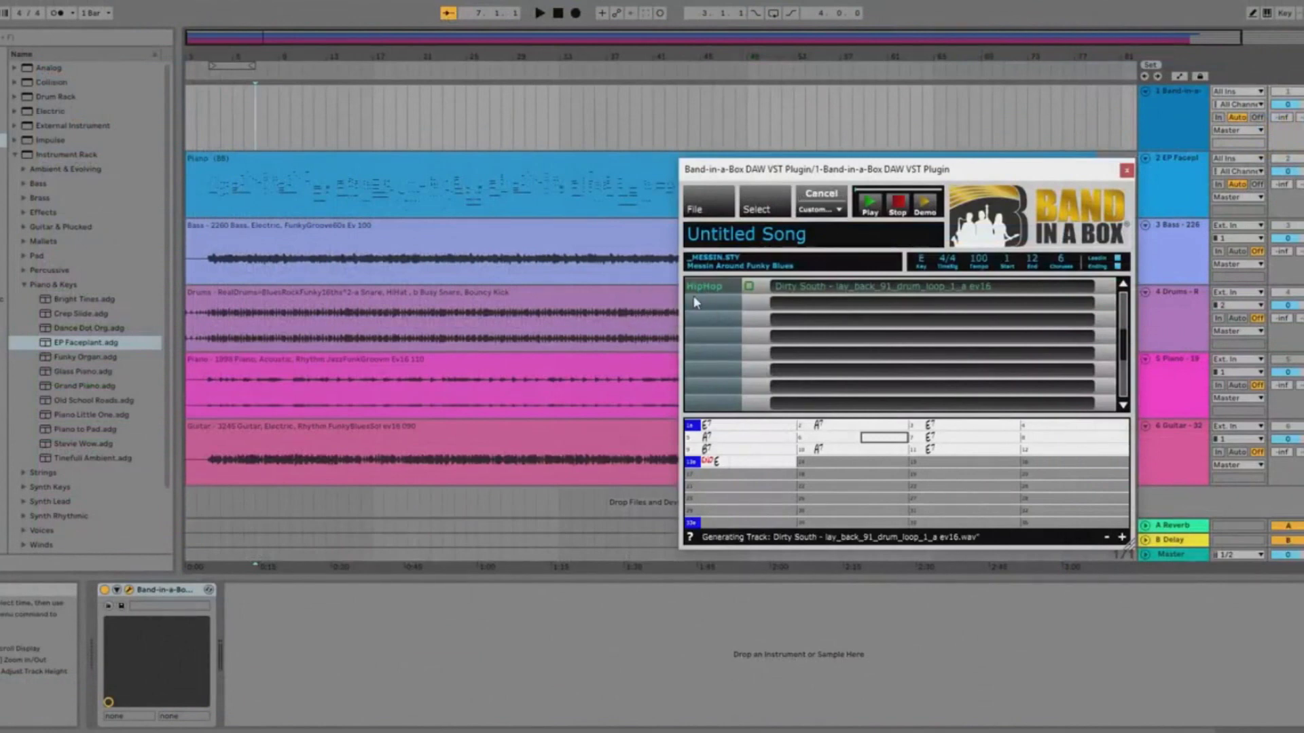
drag(748, 292, 192, 508)
key(space)
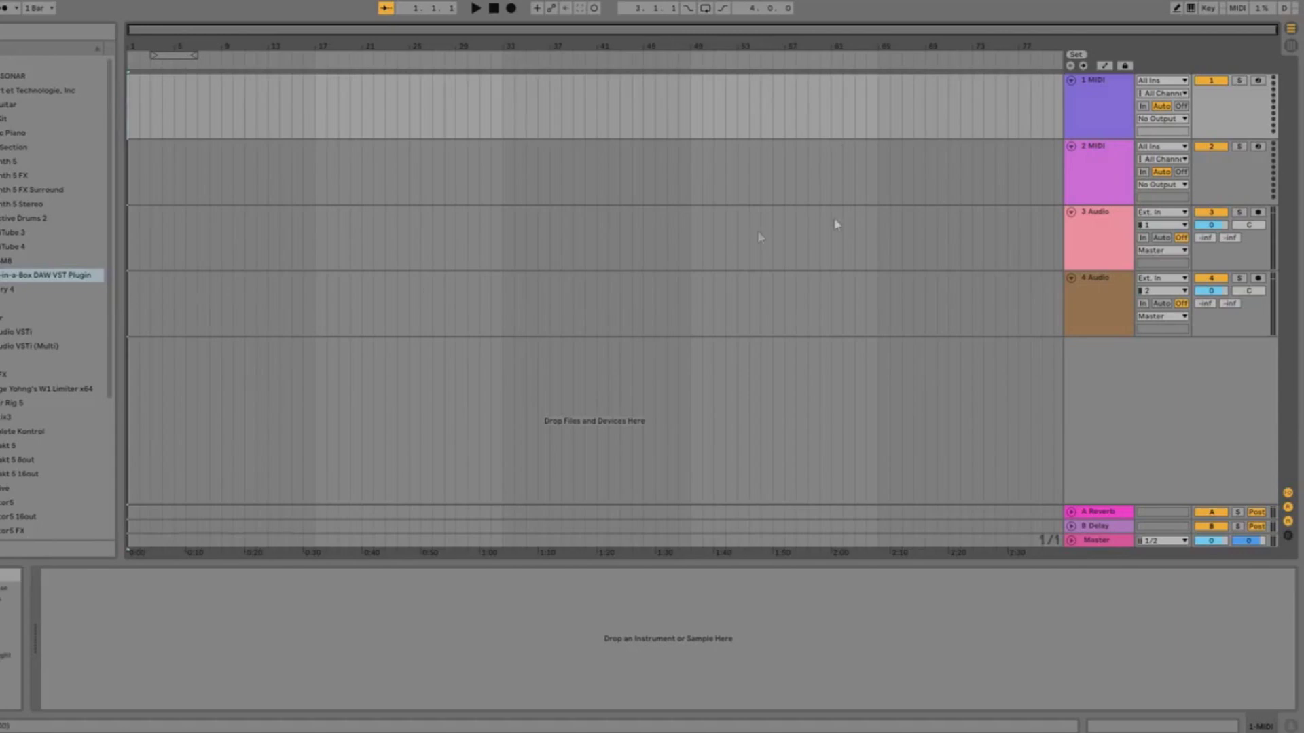
- Switch the empty set to Session View and load the Band-in-a-Box DAW VST Plugin on the first MIDI track
click(1289, 46)
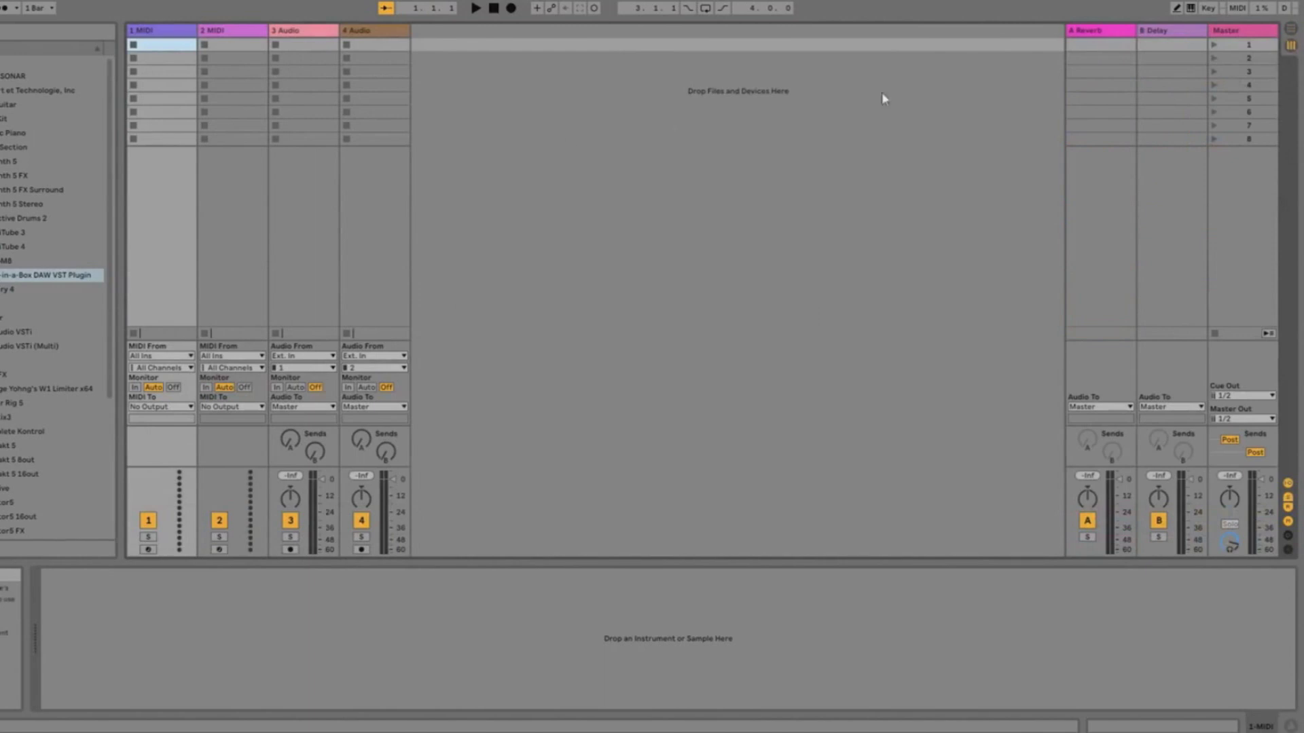
click(57, 277)
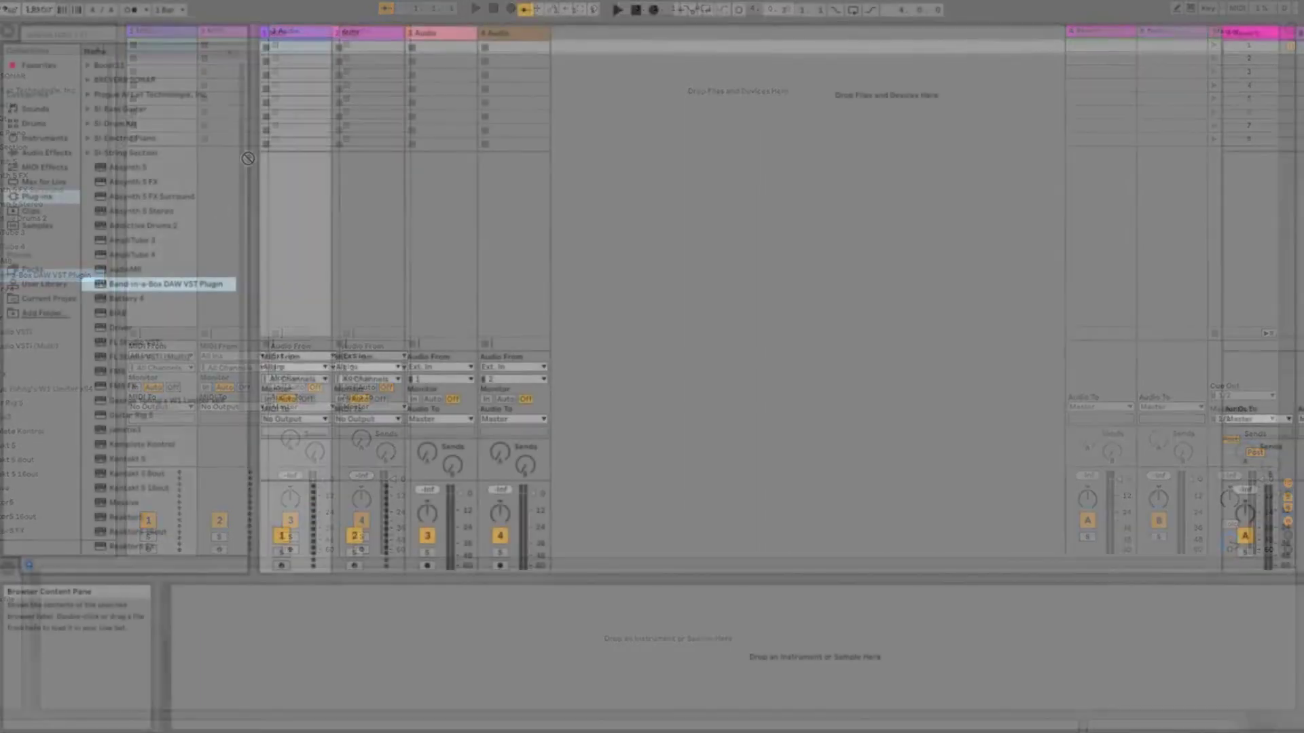
drag(282, 50, 282, 50)
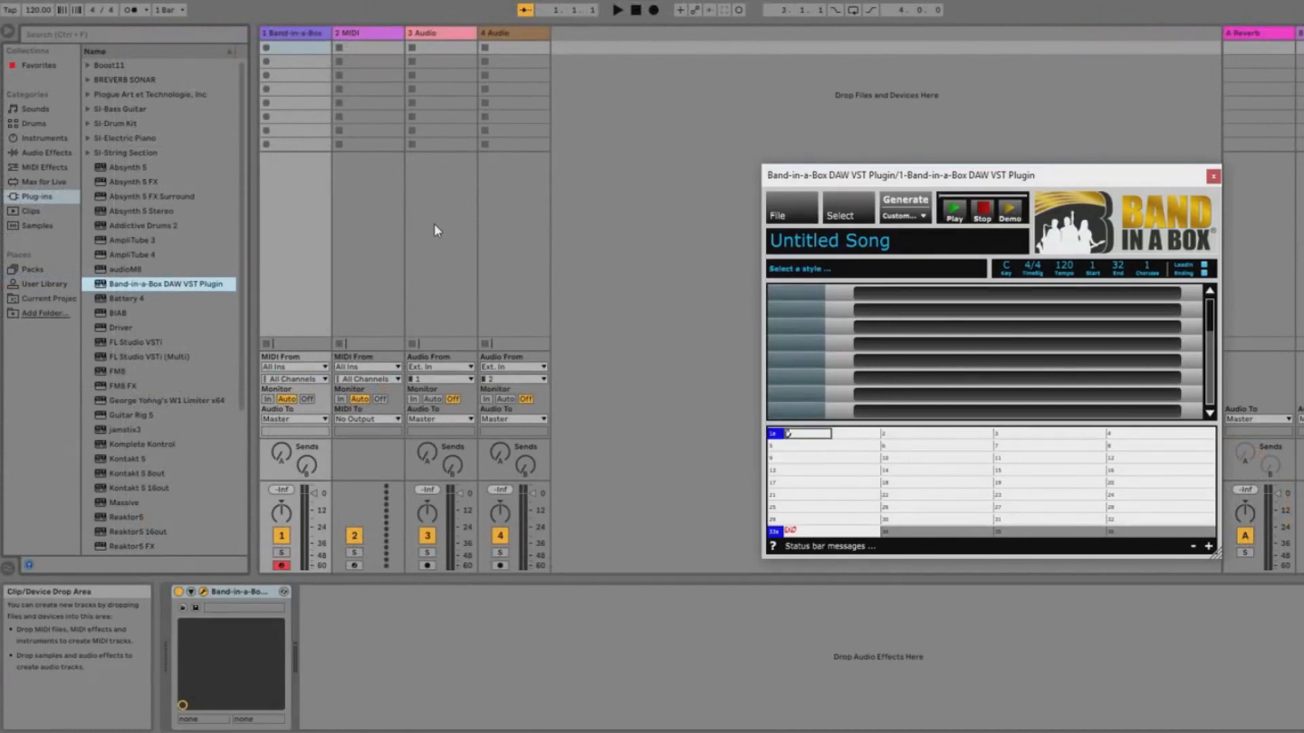
- Open the StylePicker, filter by "_babyblu", and load the _BABYBLU style (Baby Blue Radio Pop with Piano)
click(825, 219)
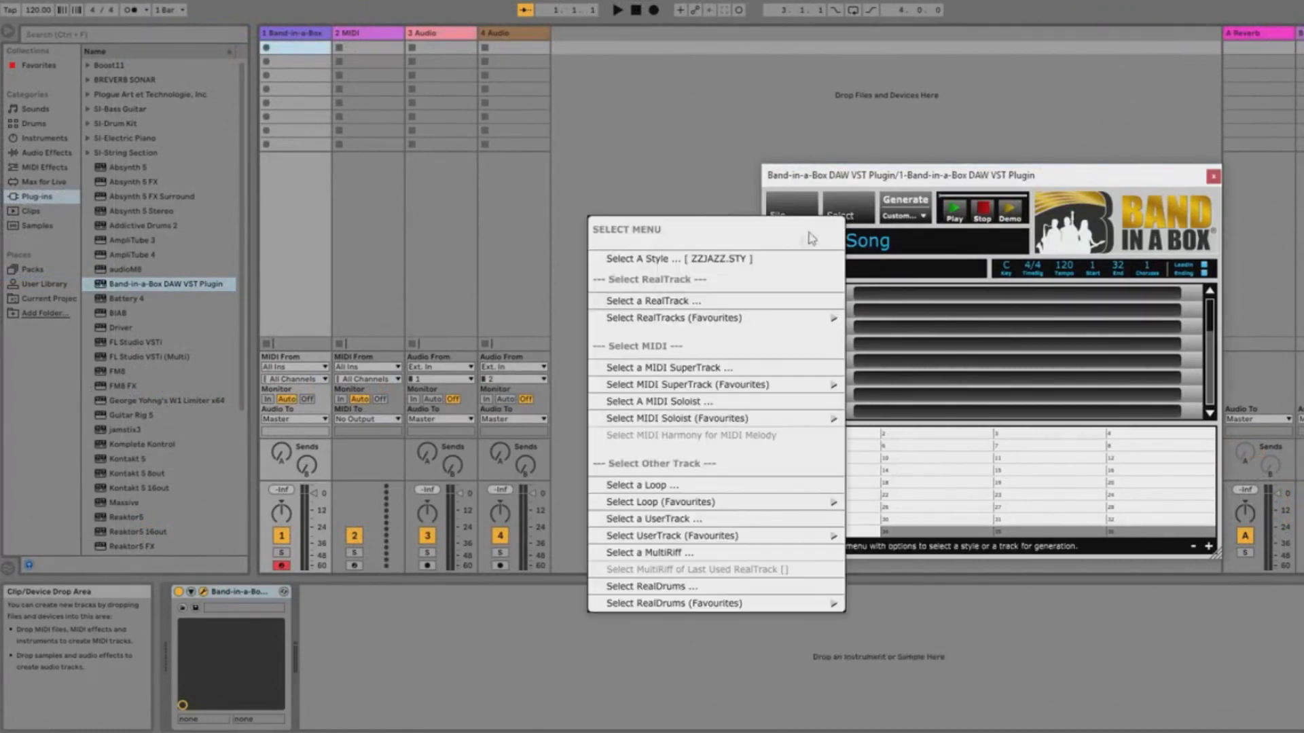
click(741, 261)
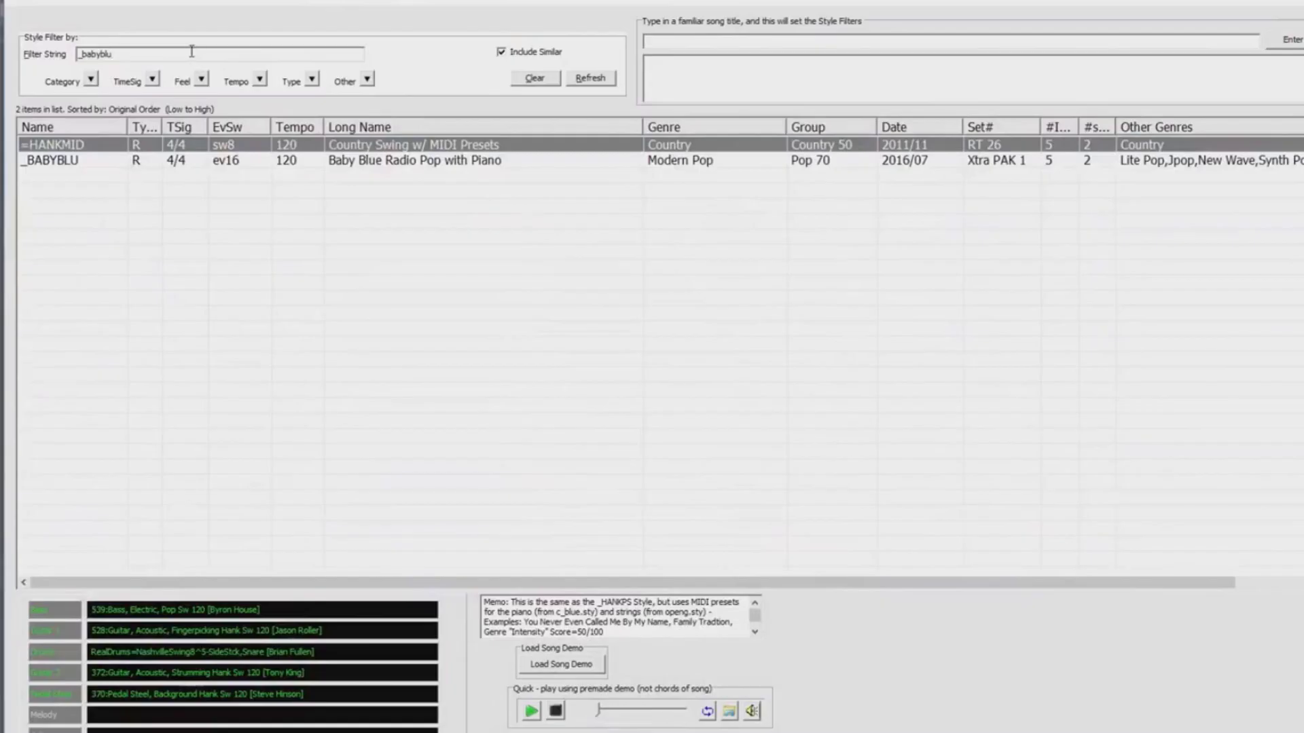
click(220, 159)
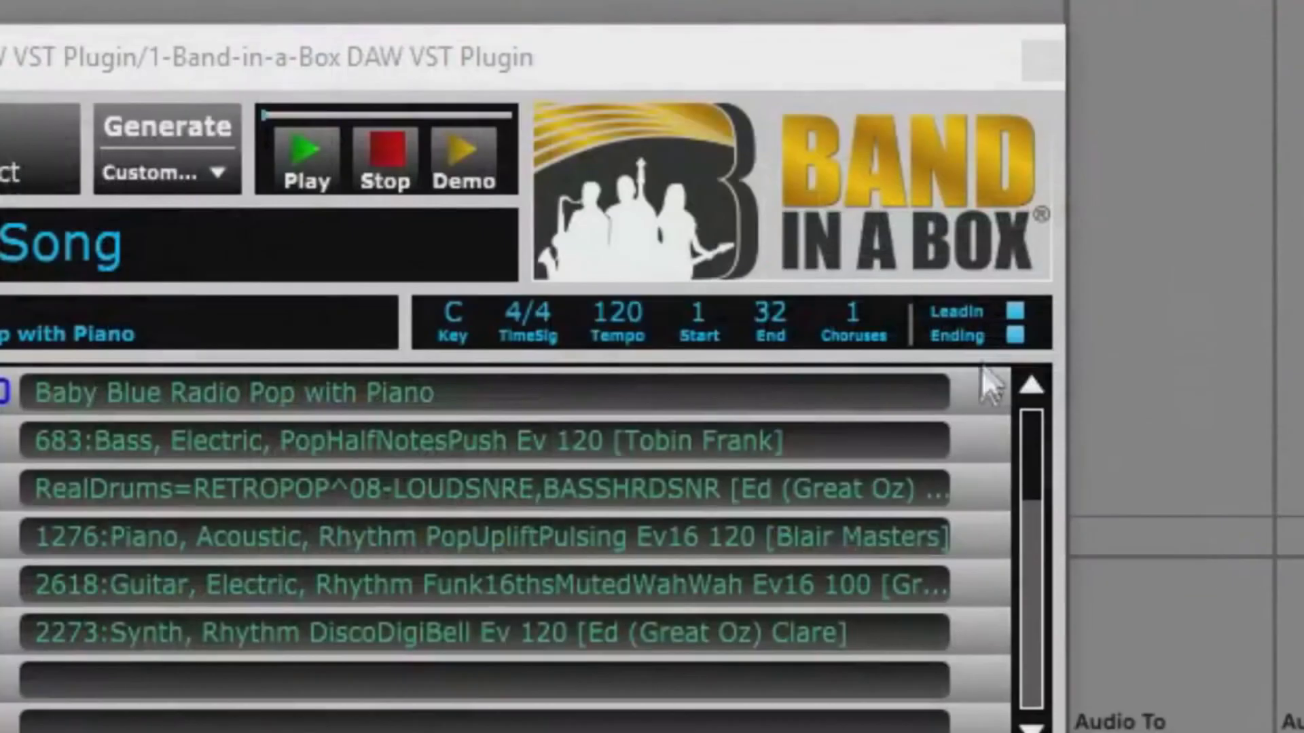
- Turn off the song's lead-in and ending, and set its end bar to 5
click(1010, 312)
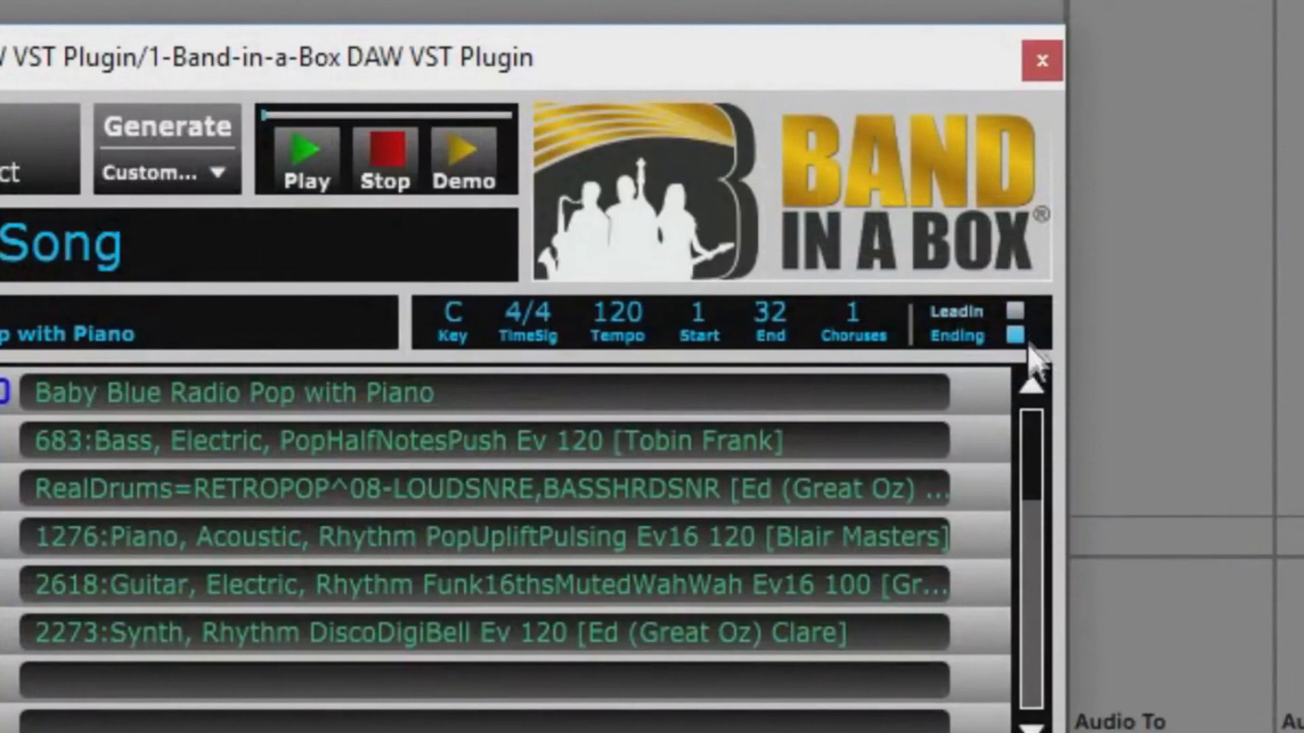
click(1012, 342)
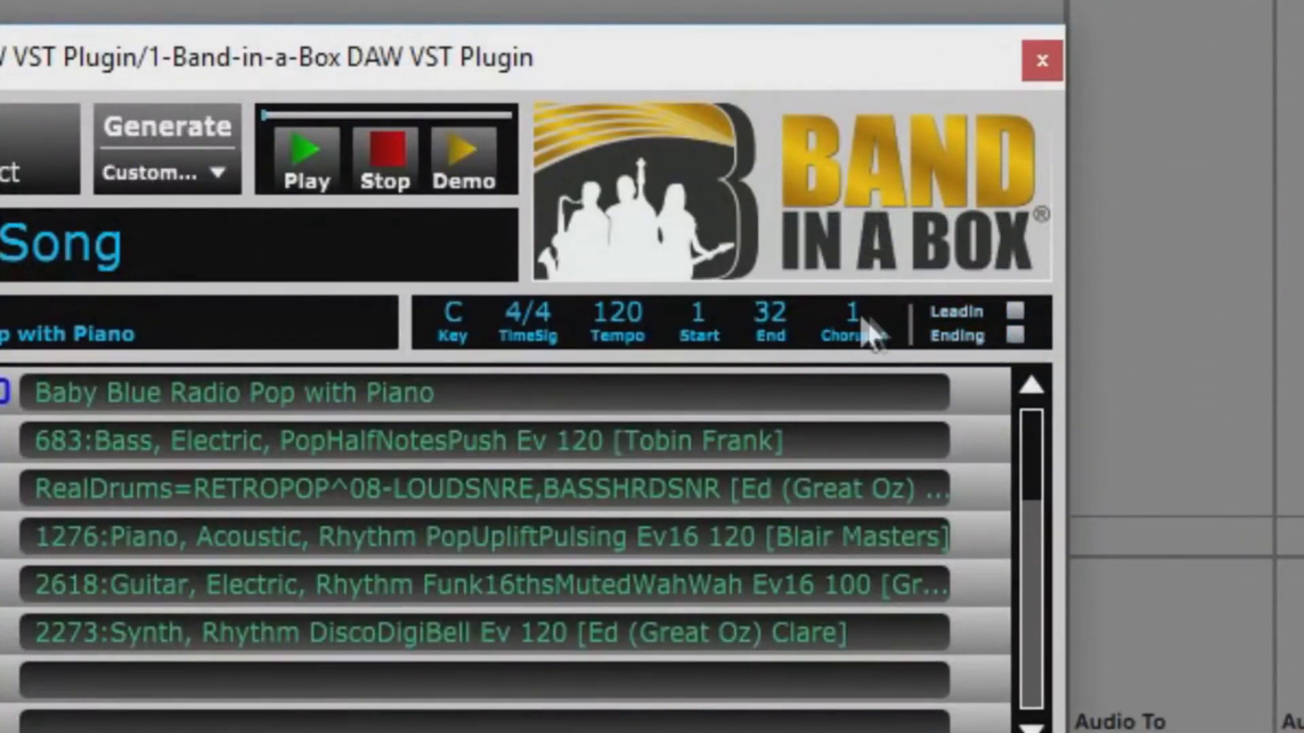
click(776, 313)
text(5)
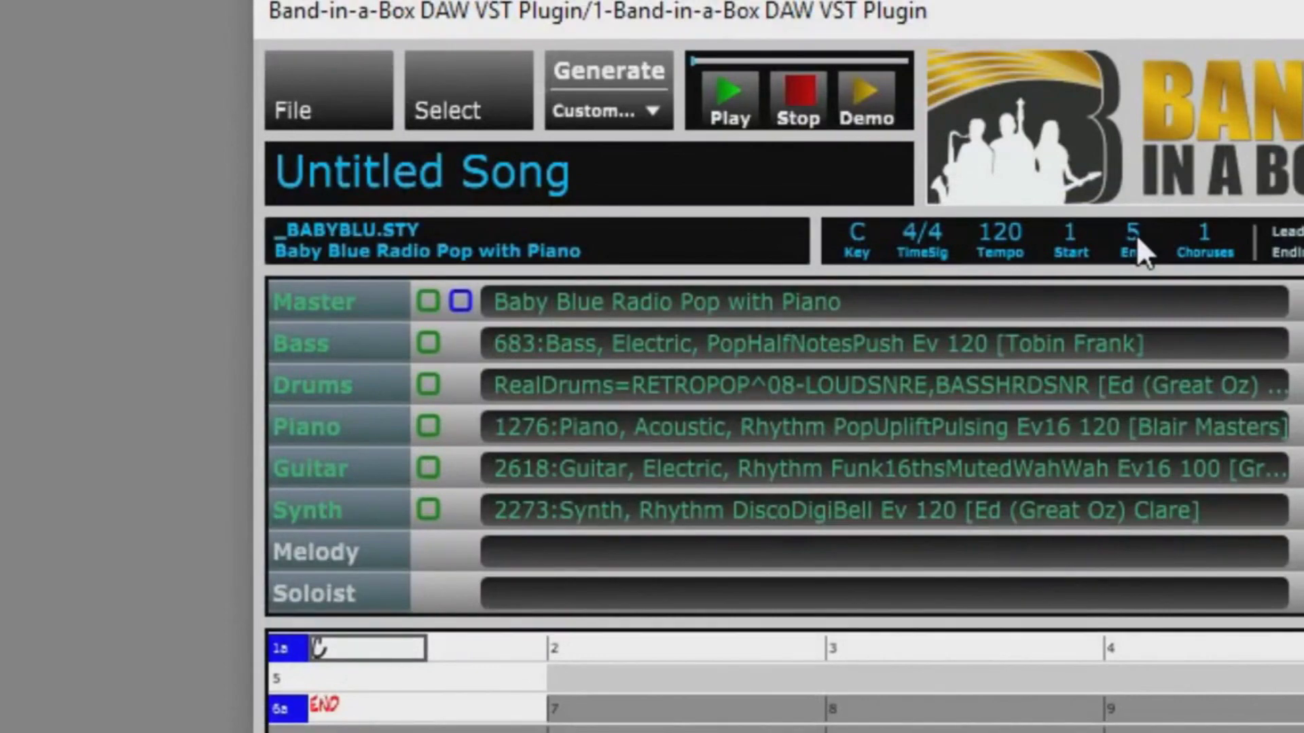
- Generate the Baby Blue tracks and add them all as separate clips in the first scene, starting at the first audio track
click(594, 68)
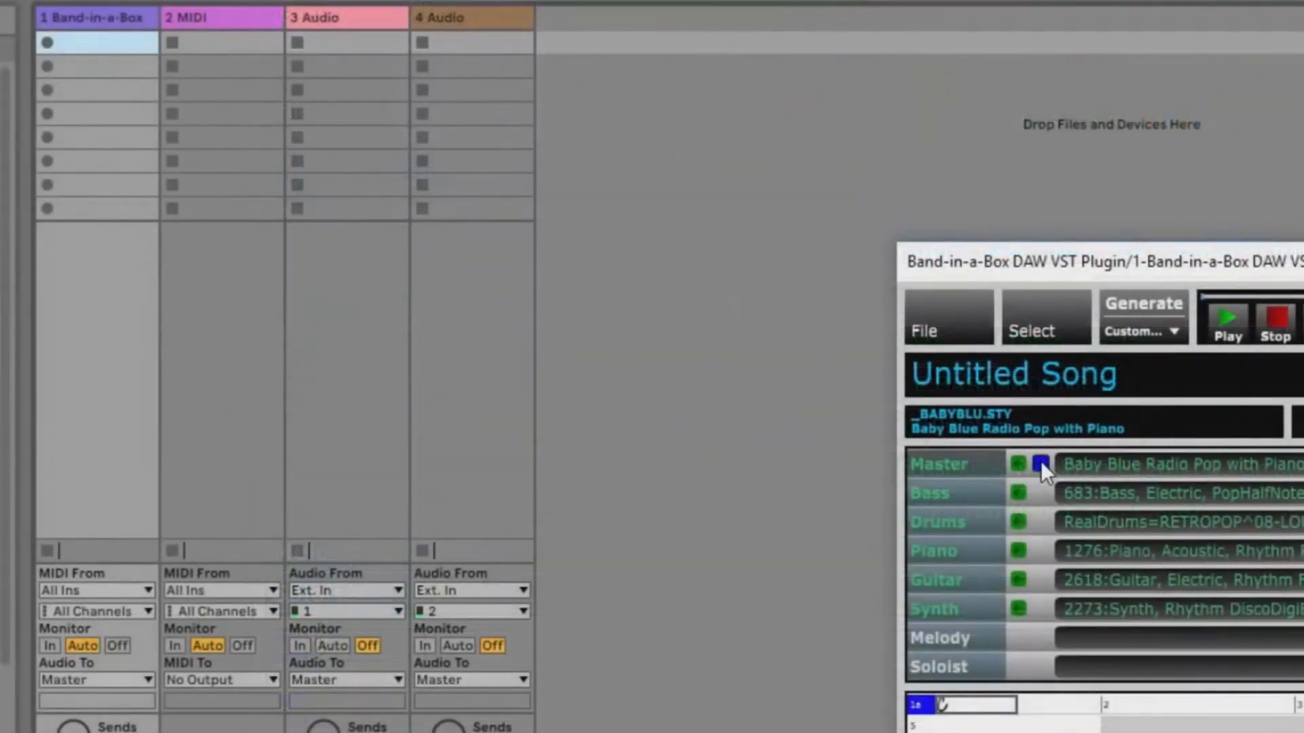
drag(1041, 465, 341, 39)
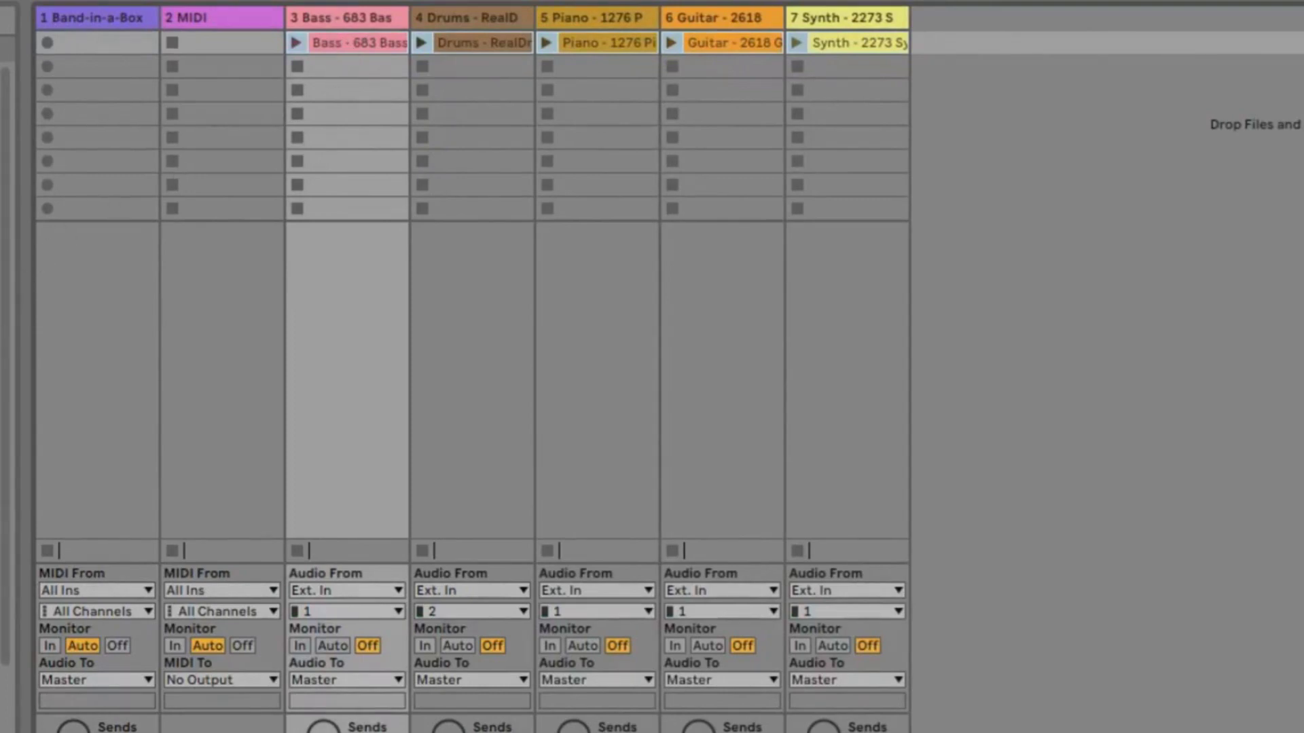
- Set the bar 1 chord to Am, generate the tracks, and add them all as separate clips in the second scene
click(220, 35)
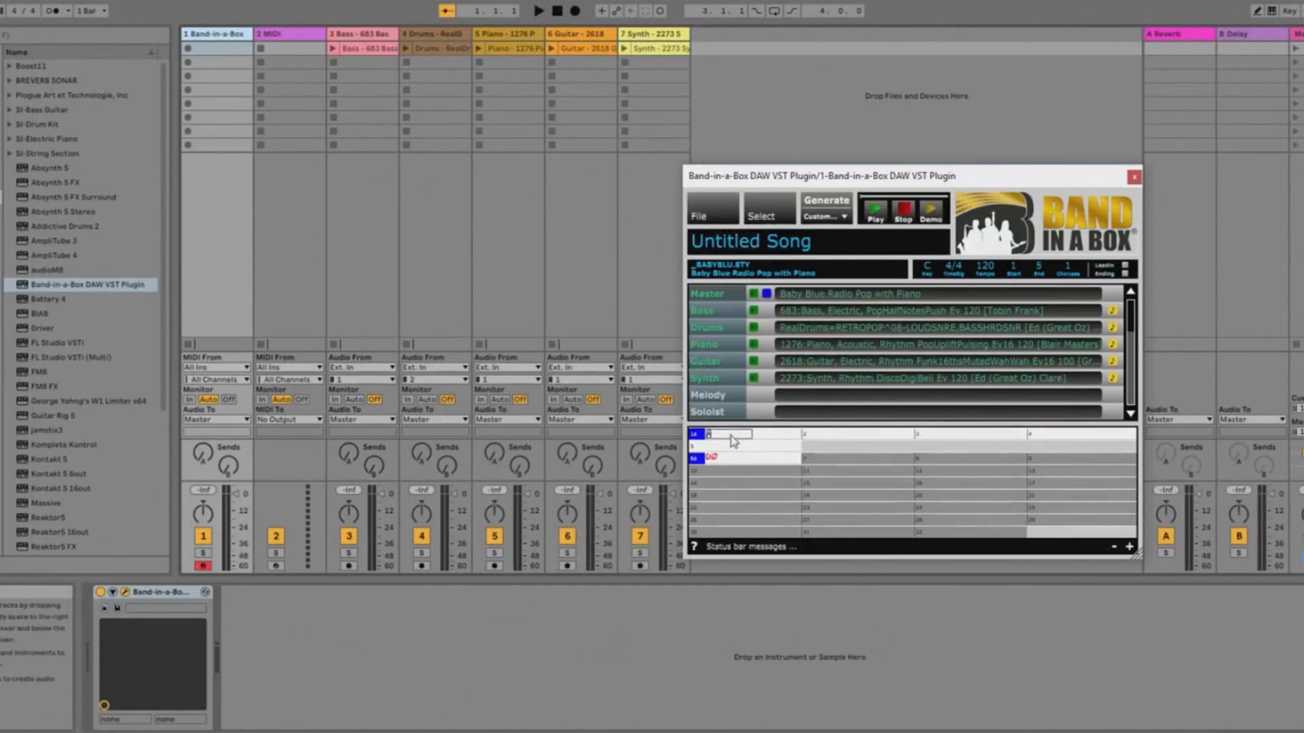
key(Return)
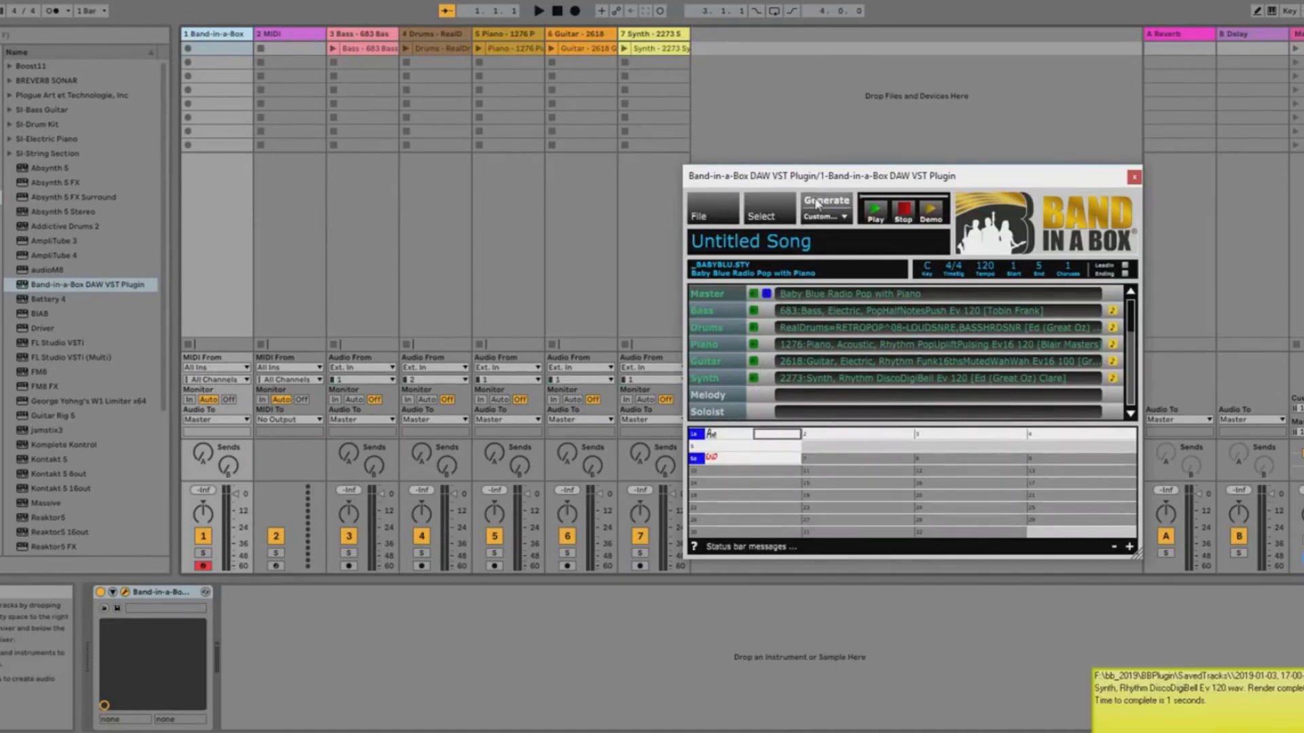
drag(767, 296, 358, 68)
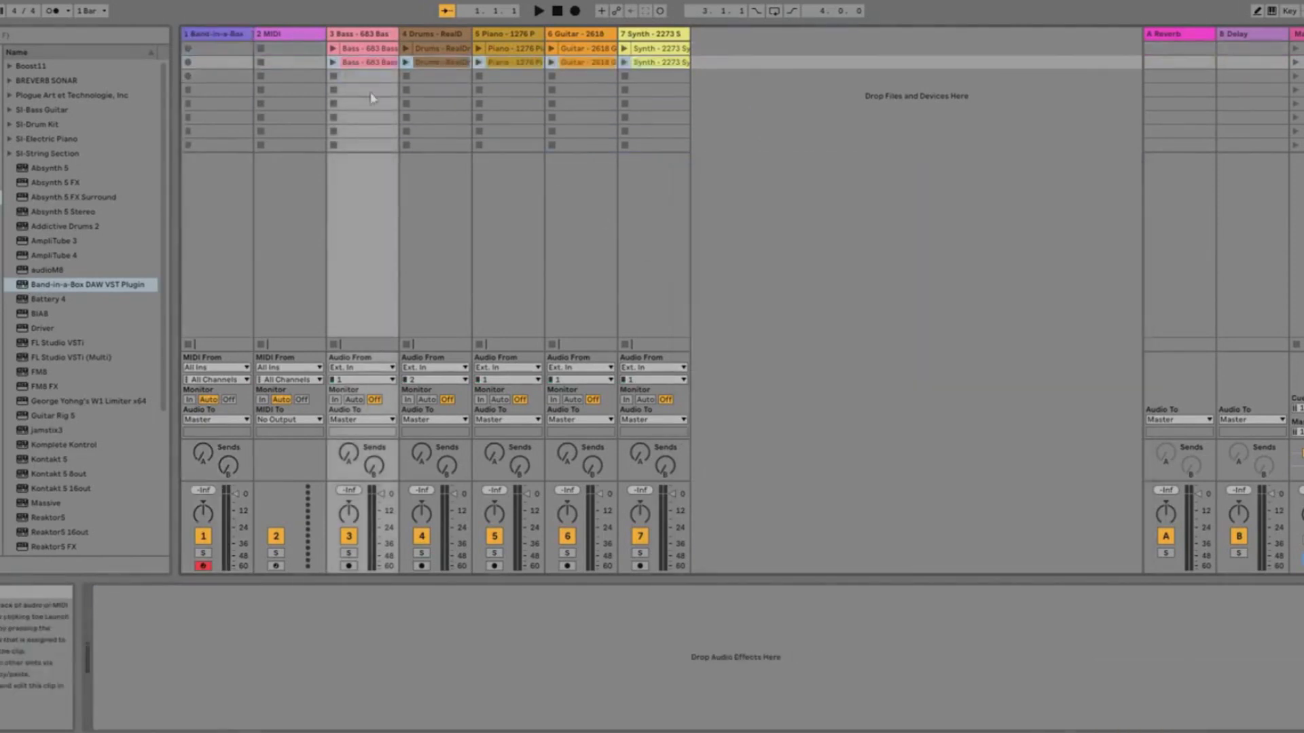
- Set the bar 1 chord to F, generate the tracks, and add them all as separate clips in the third scene
click(212, 30)
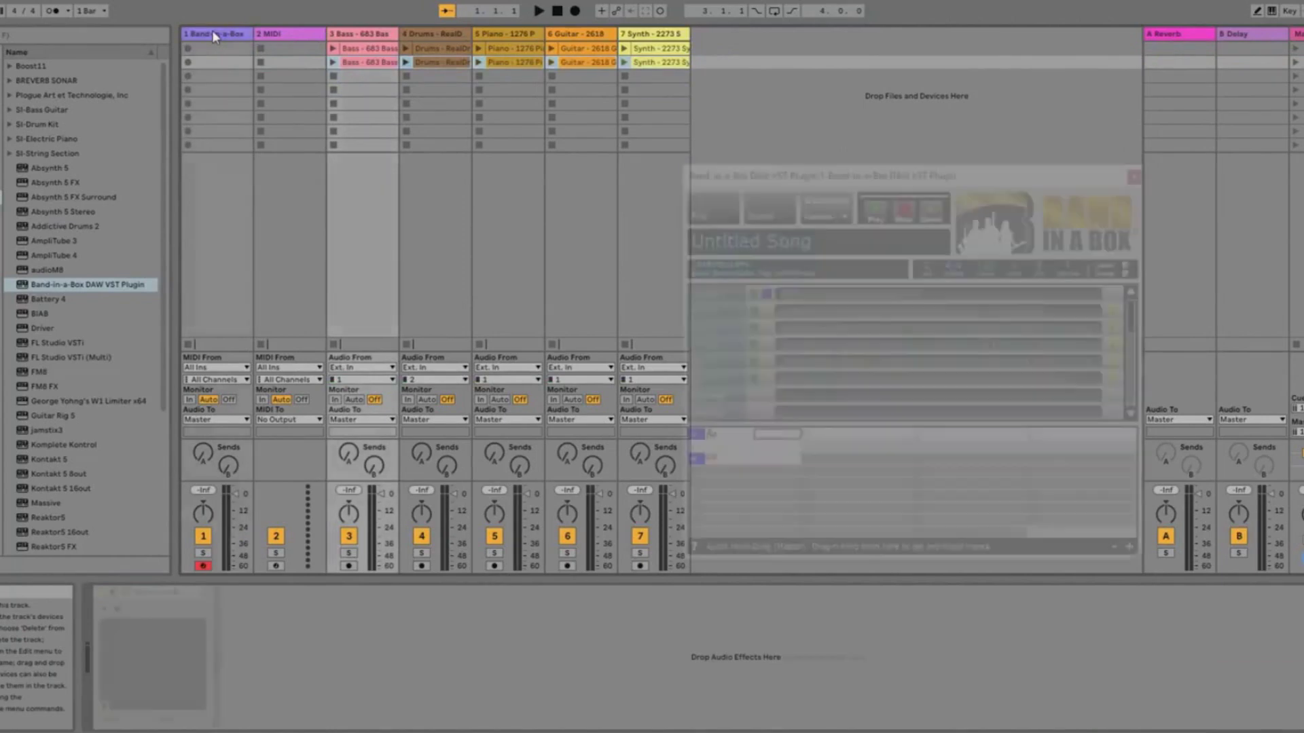
click(721, 438)
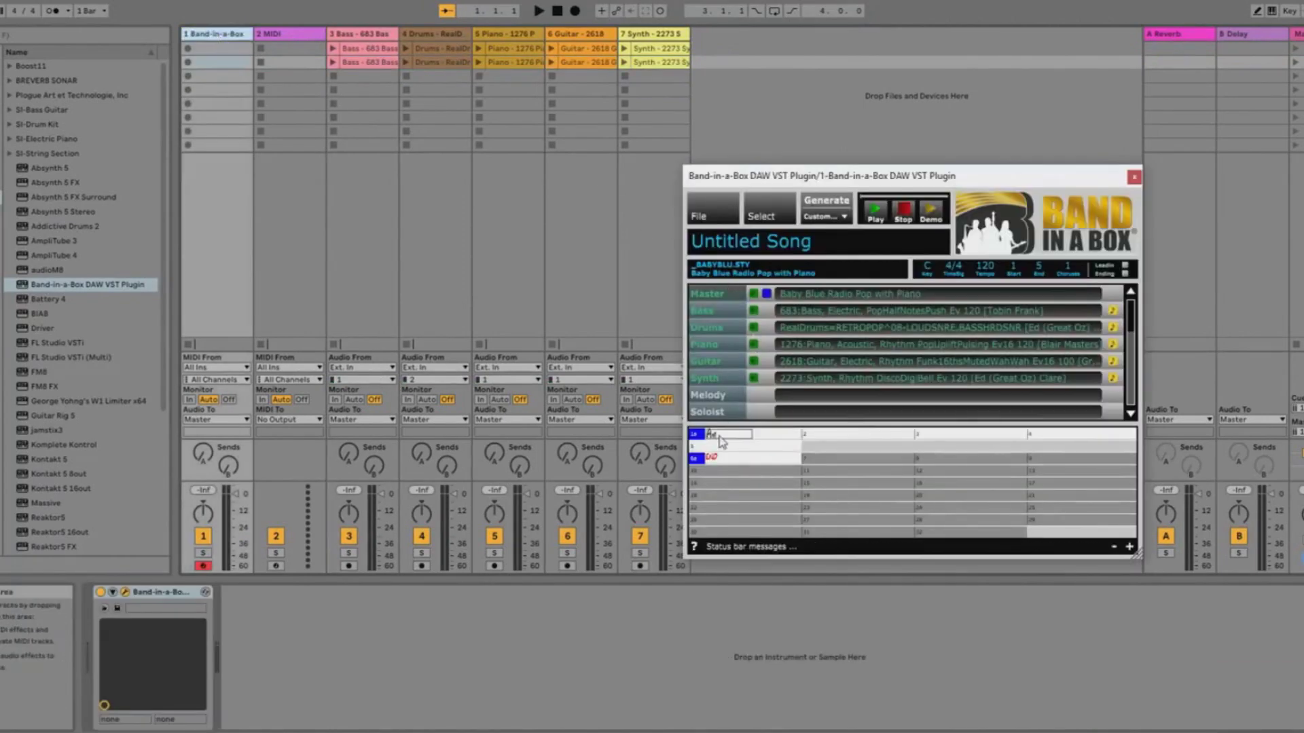
key(Return)
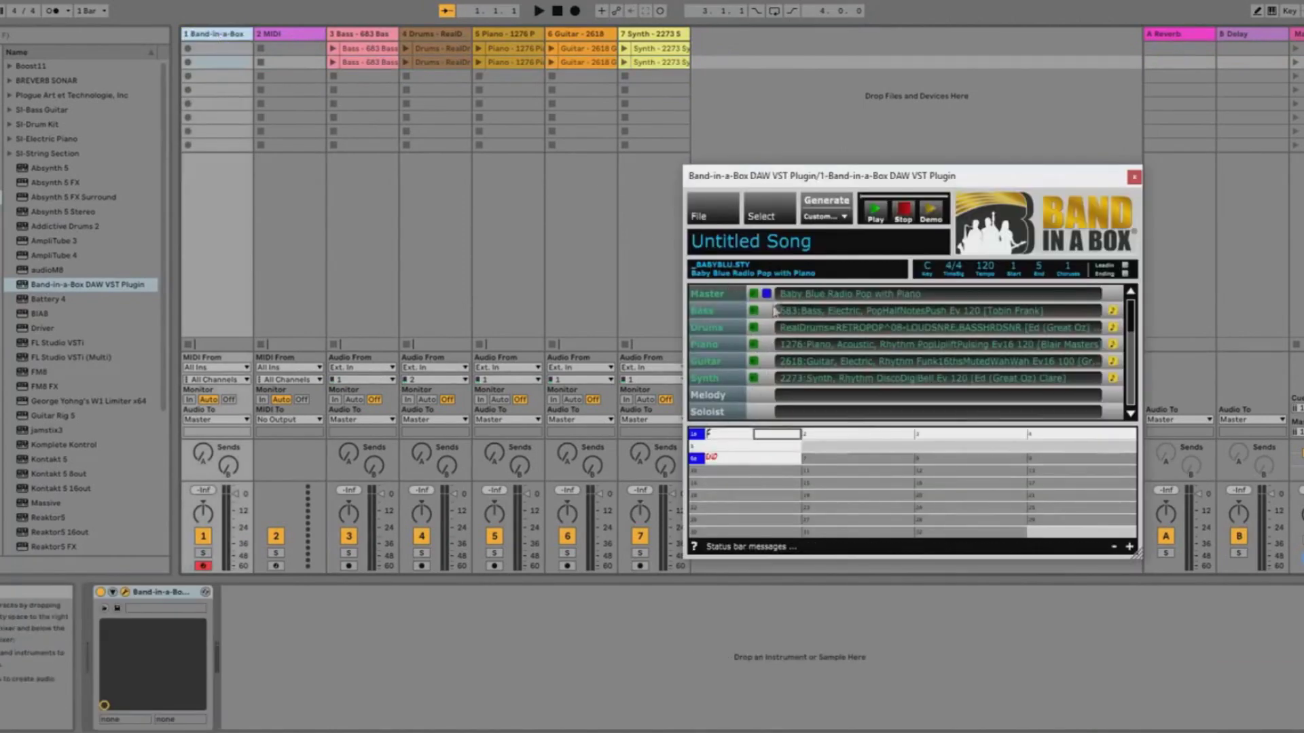
click(835, 203)
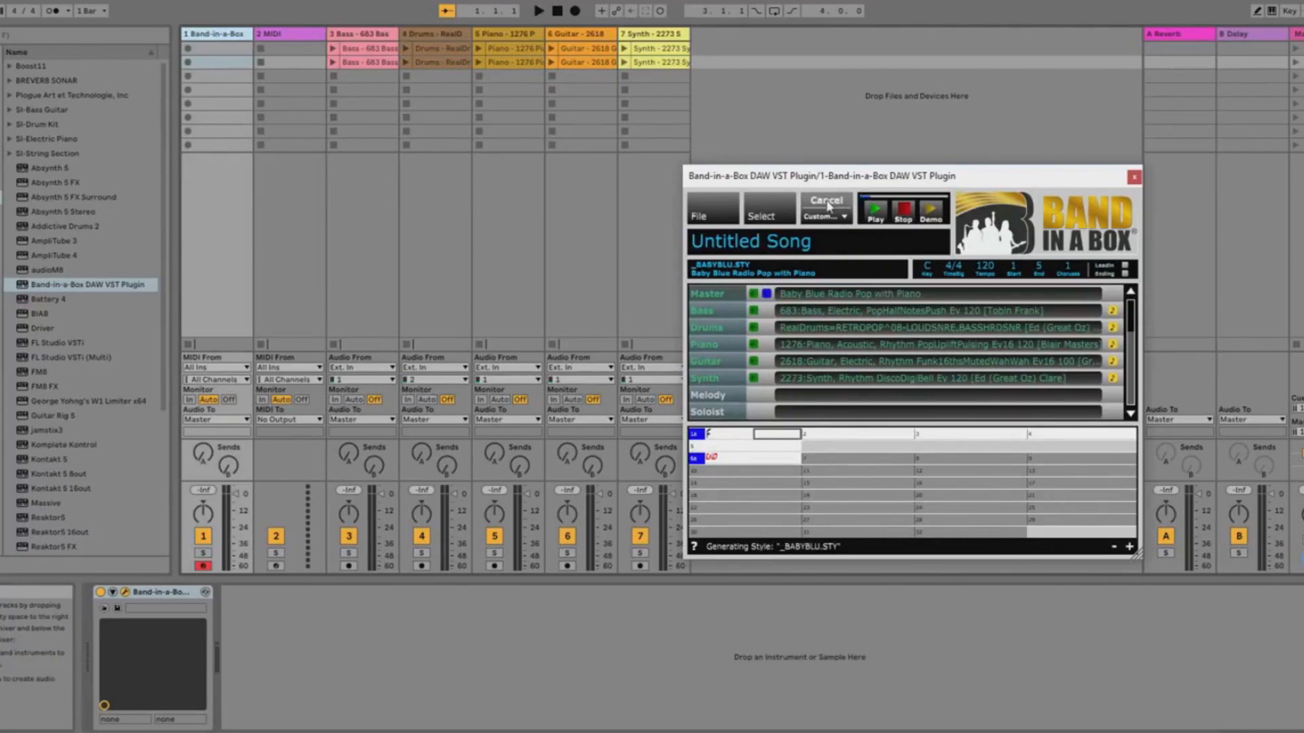
drag(767, 293, 380, 79)
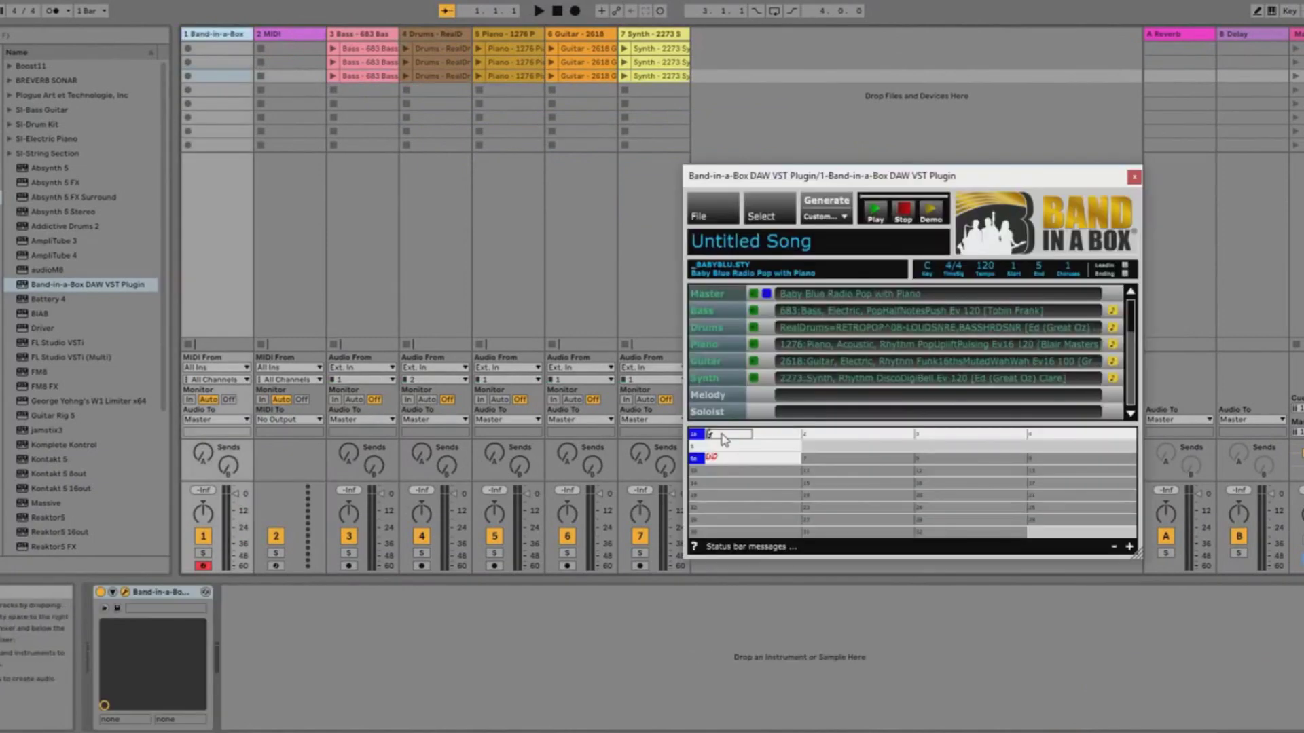
- Set the bar 1 chord to G, generate the tracks, and add them all as separate clips in the fourth scene
key(Right)
click(826, 204)
drag(767, 299, 345, 93)
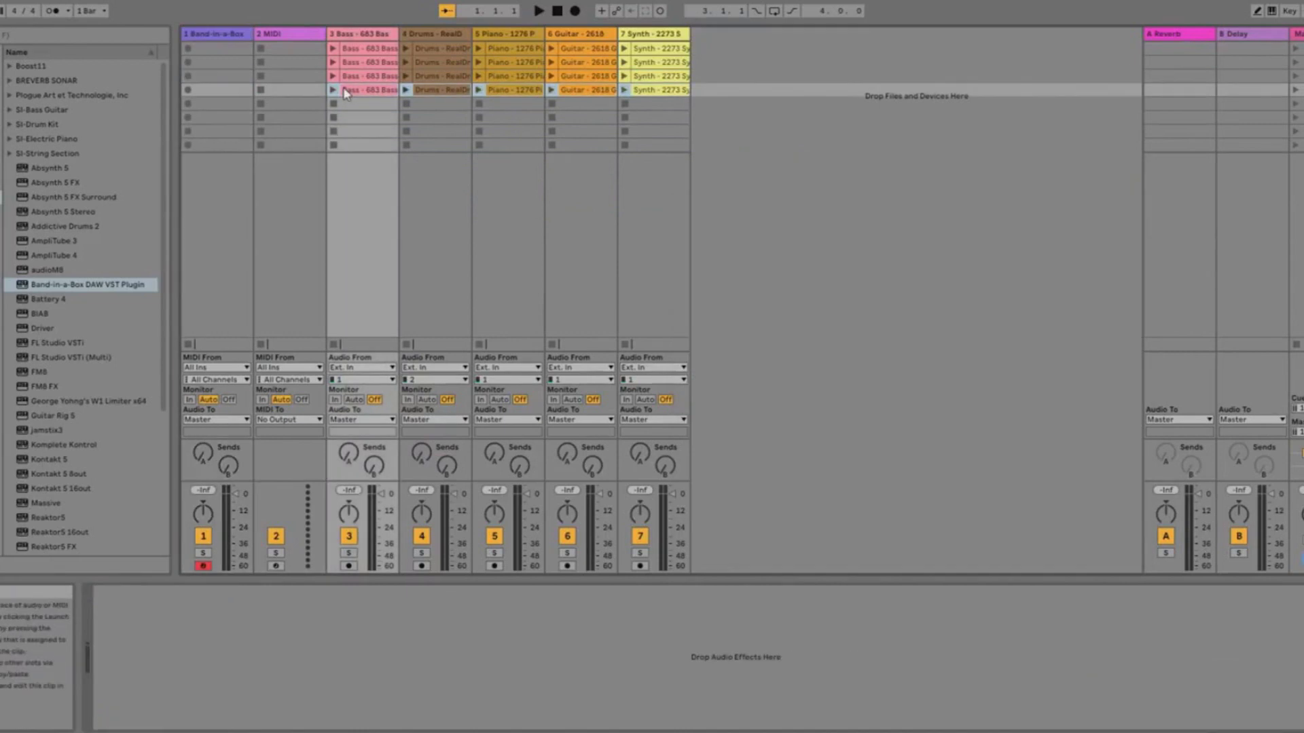
- Turn on the song's ending, with its end bar at 1 and a C chord in bar 1
click(223, 34)
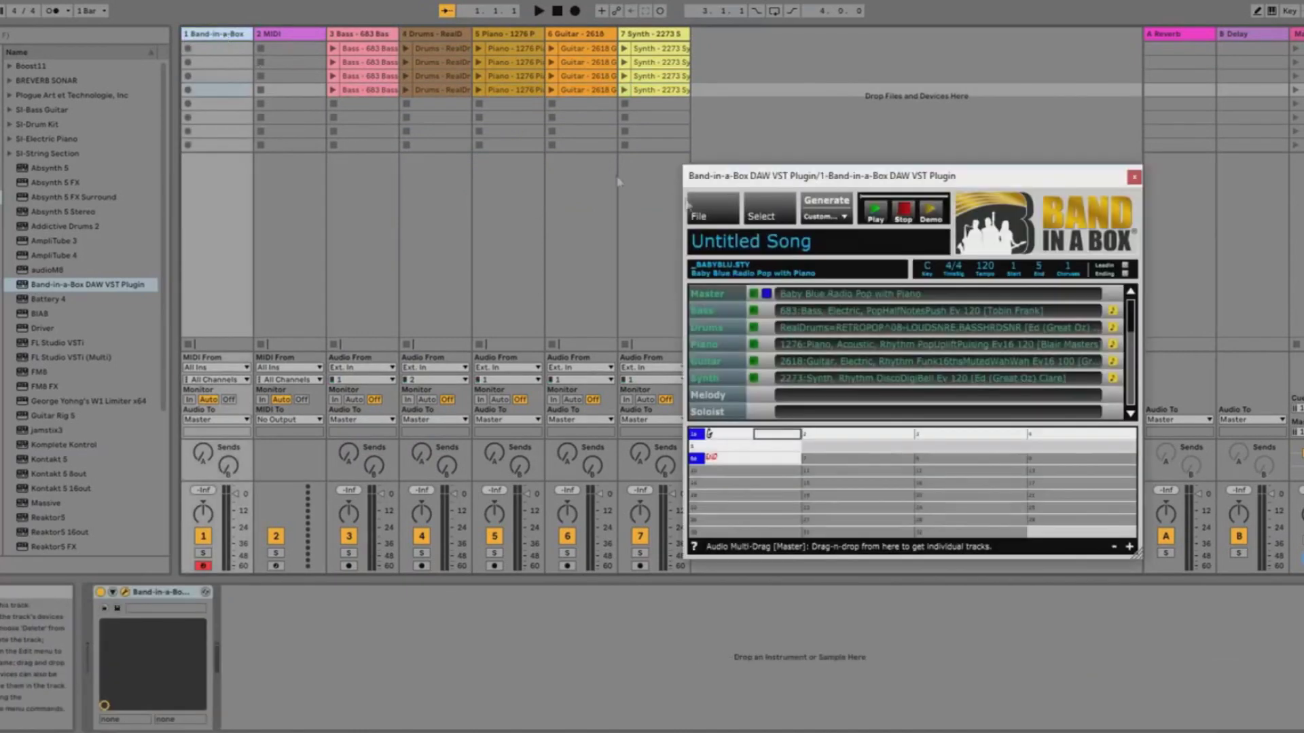
click(217, 104)
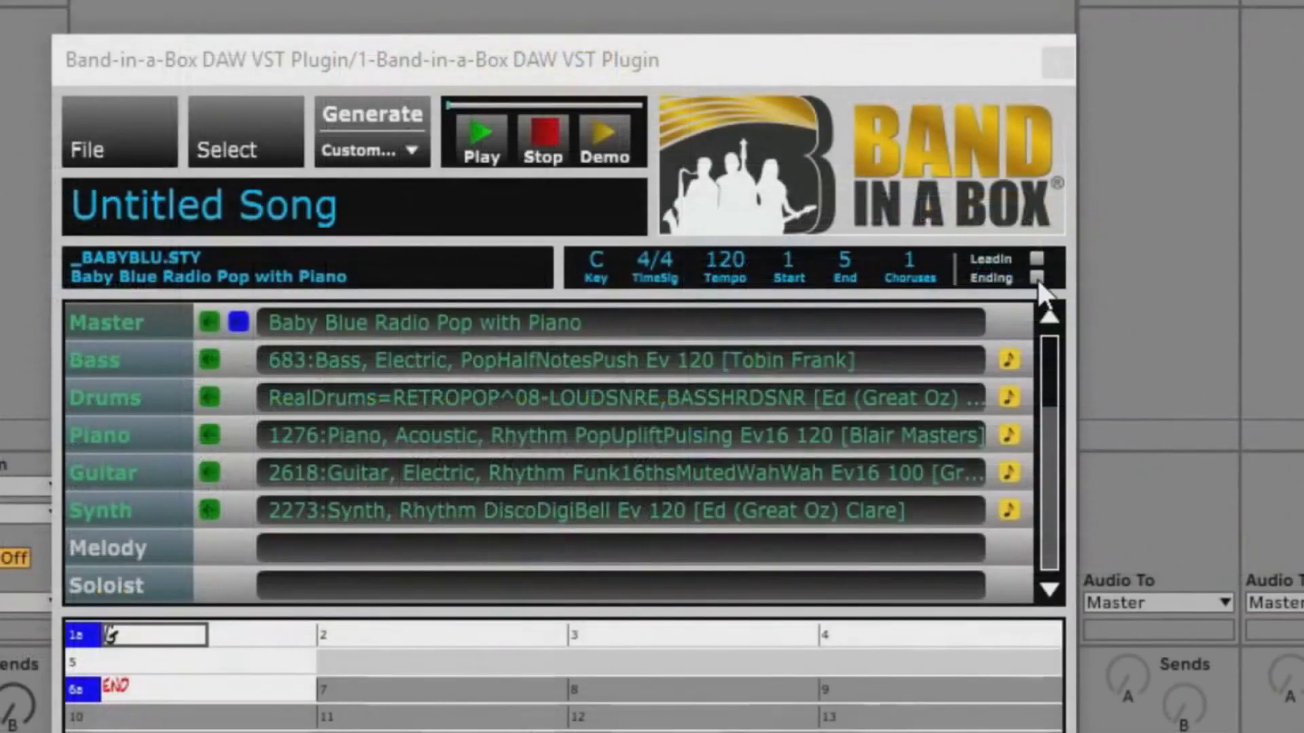
click(1037, 279)
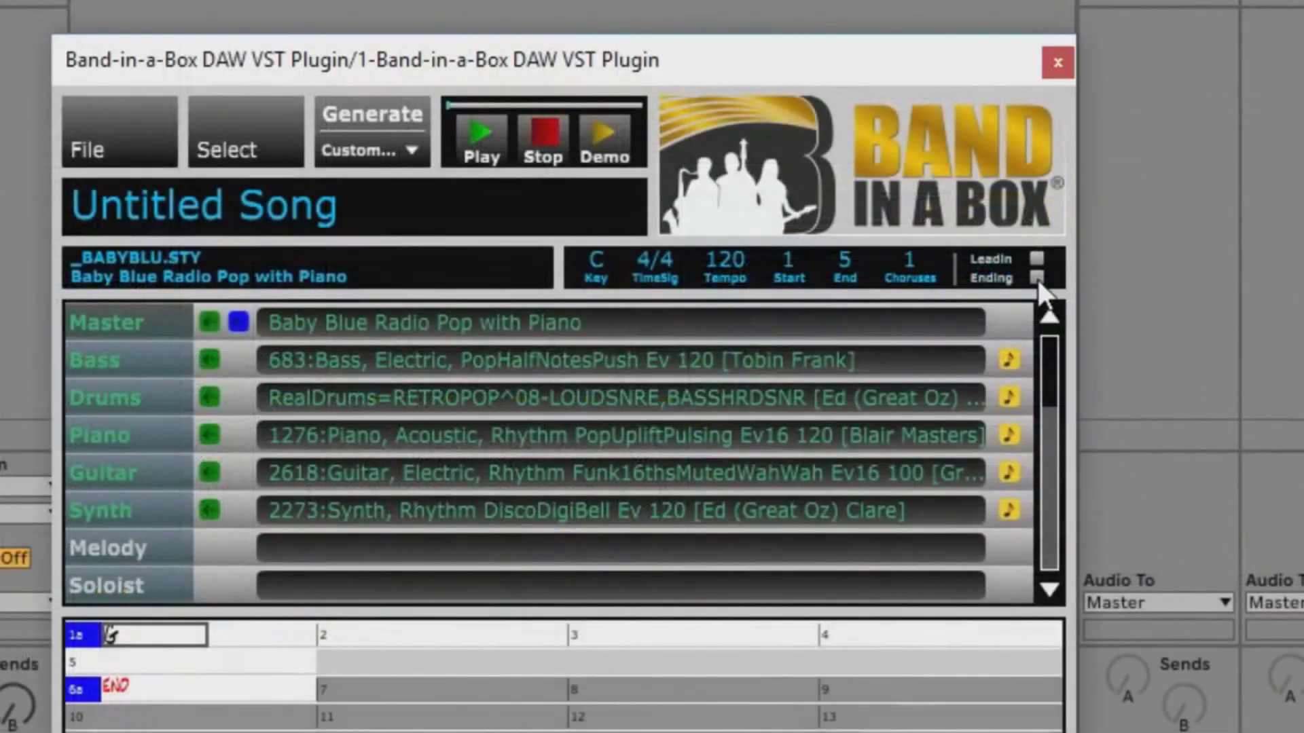
click(844, 263)
text(1)
key(Return)
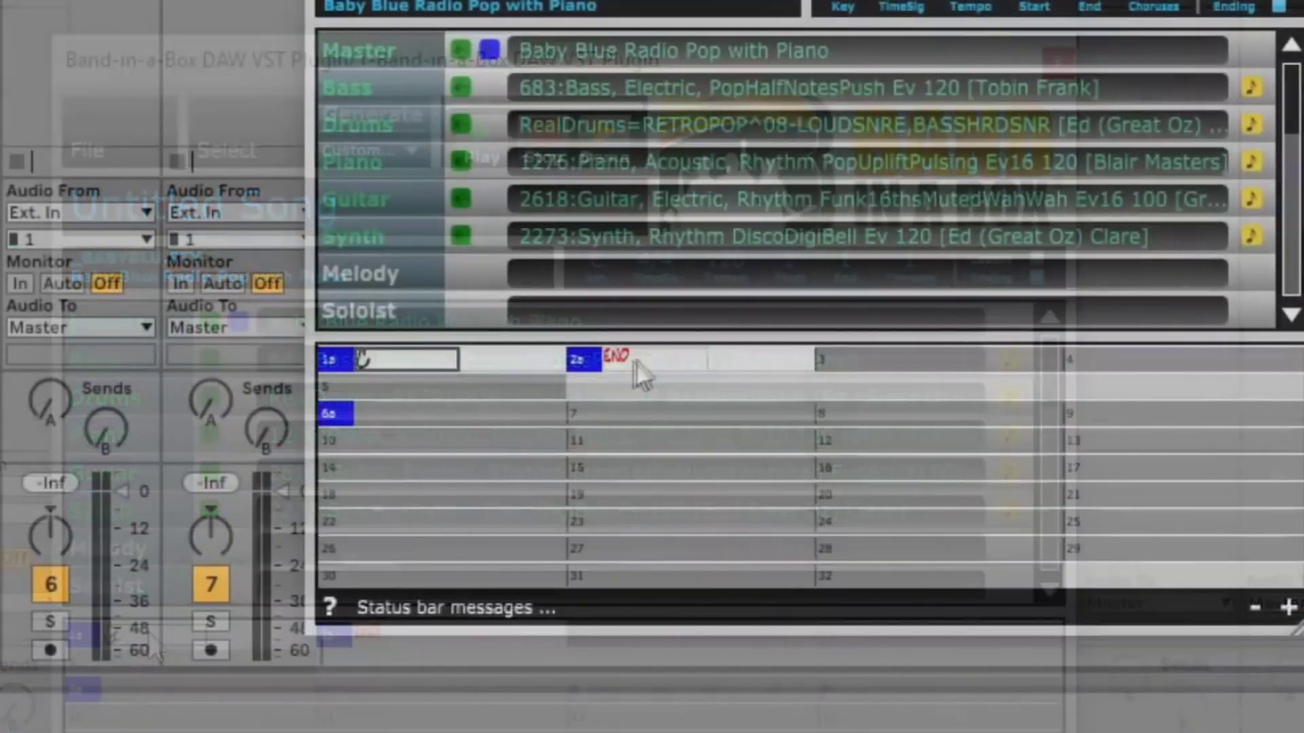
- Enter a C chord in bar 2, generate the tracks, and add them all as separate clips in the fifth scene
click(634, 360)
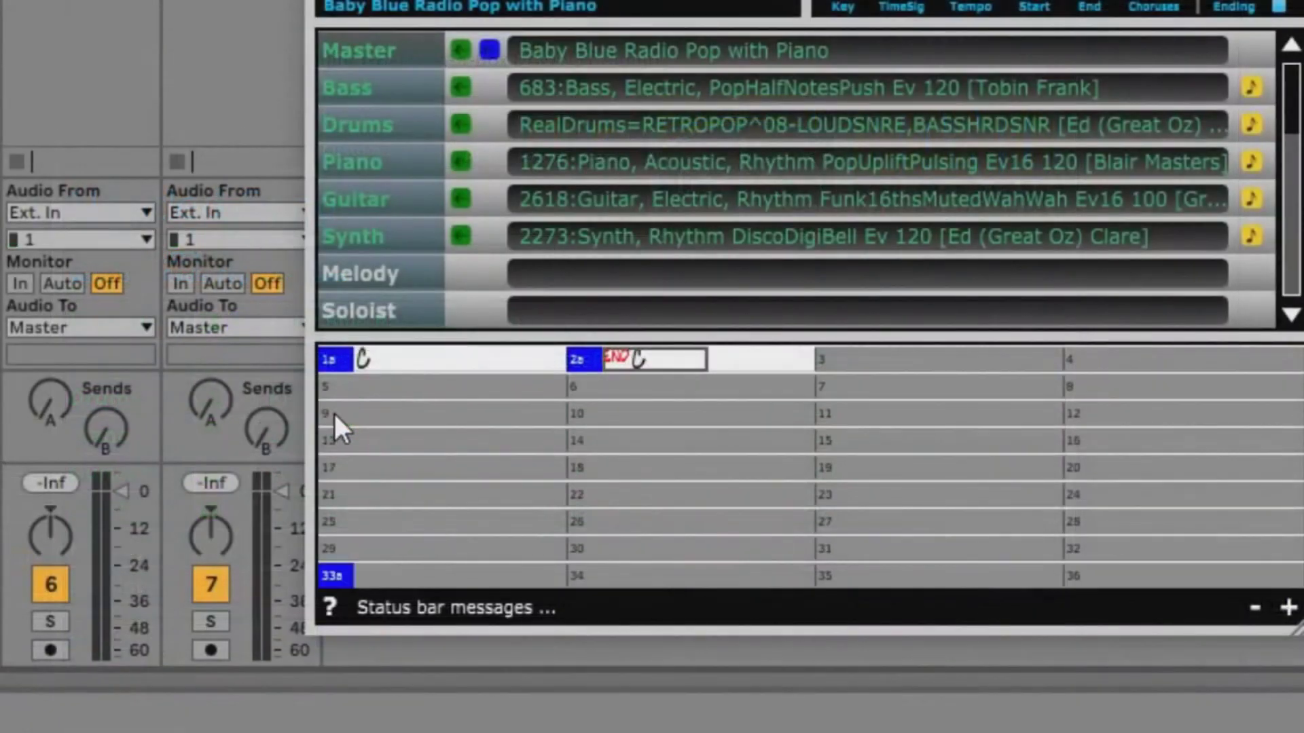
click(825, 200)
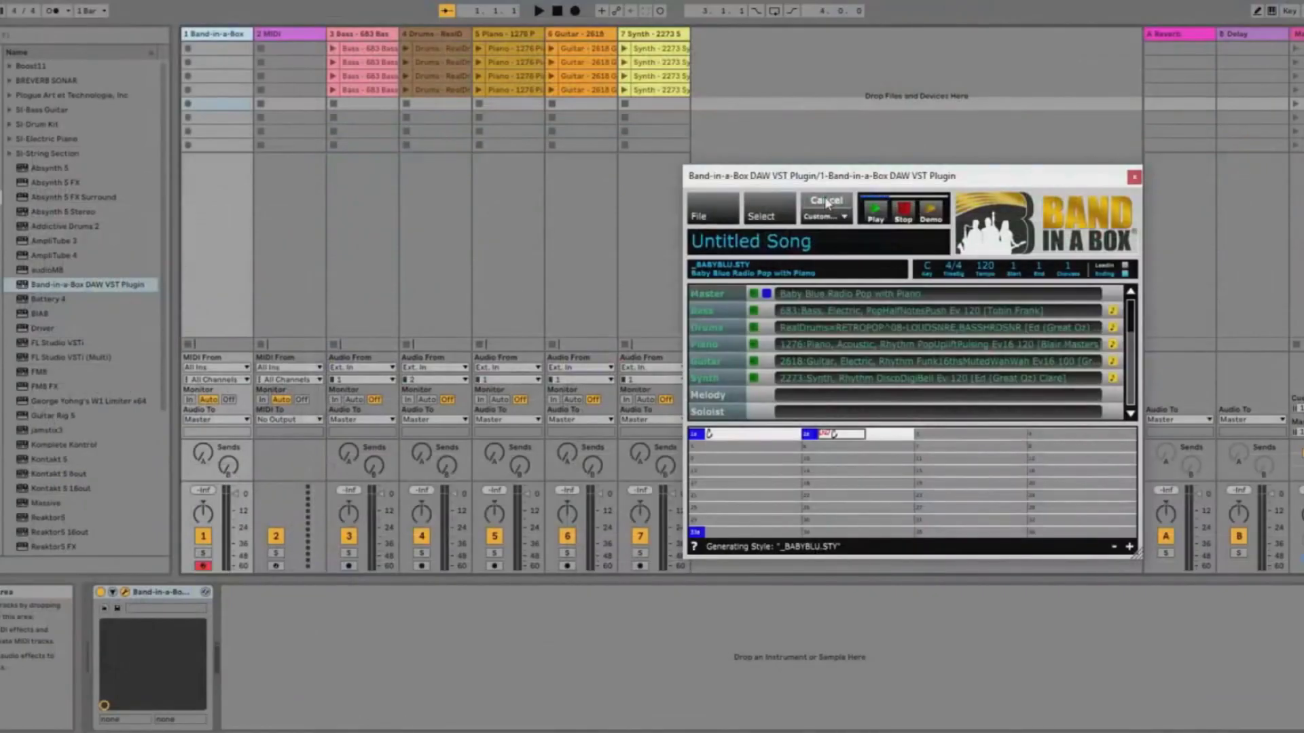
drag(768, 299, 352, 107)
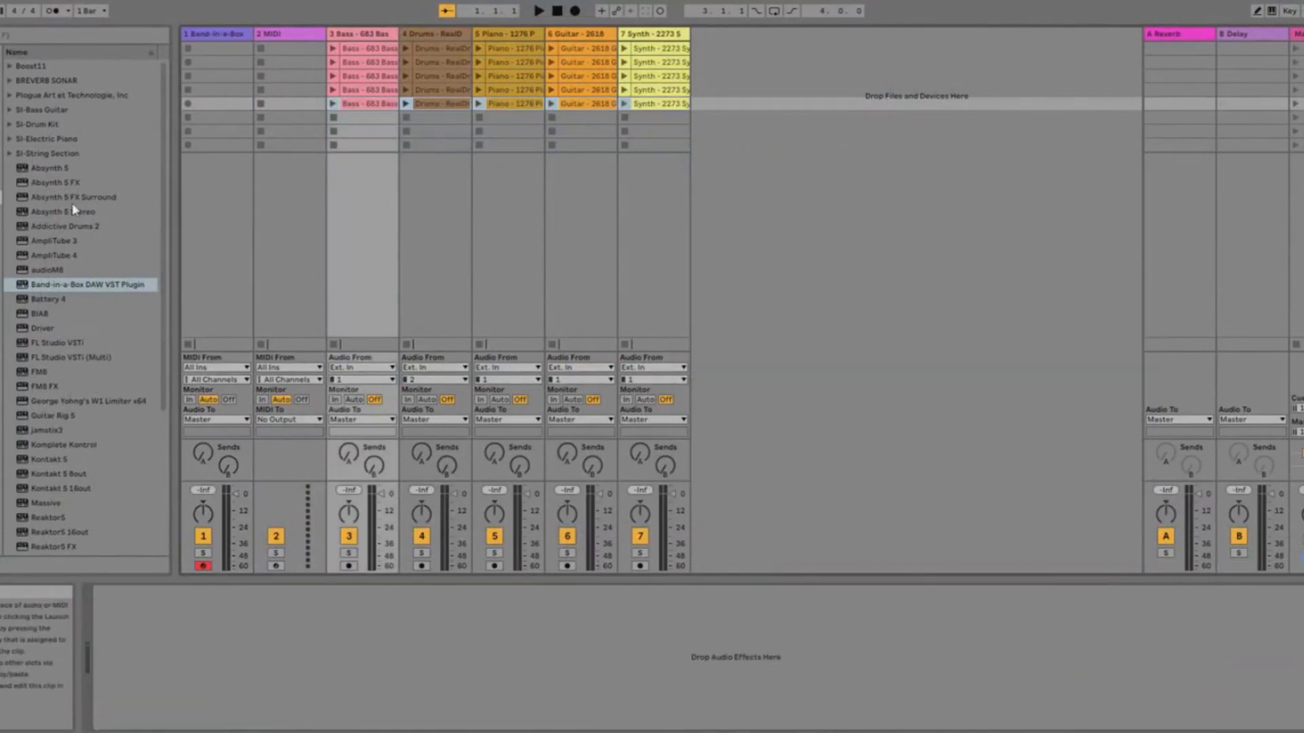
- Rename the first scene "C Chord" and the second scene "Am Chord"
click(1301, 48)
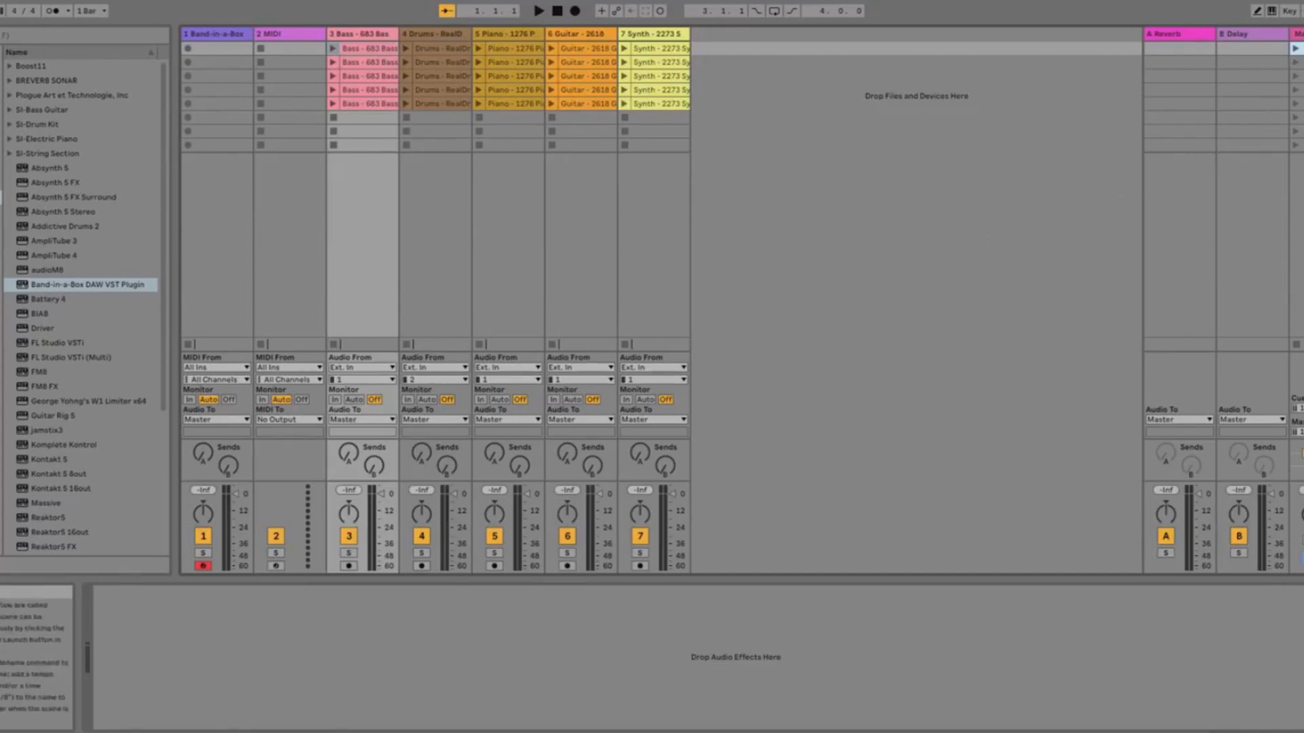
right_click(1296, 49)
click(1287, 102)
text(C Chord)
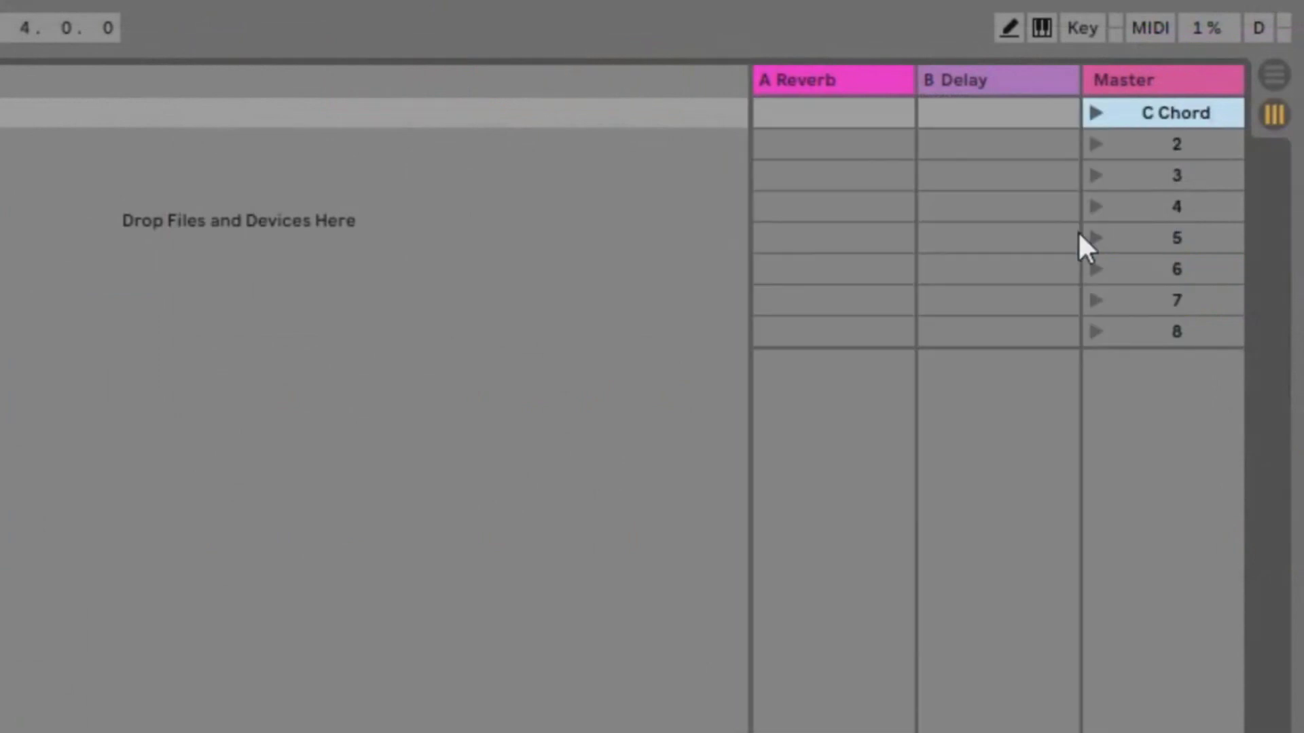
click(1181, 146)
key(ctrl+r)
text(Am Chord)
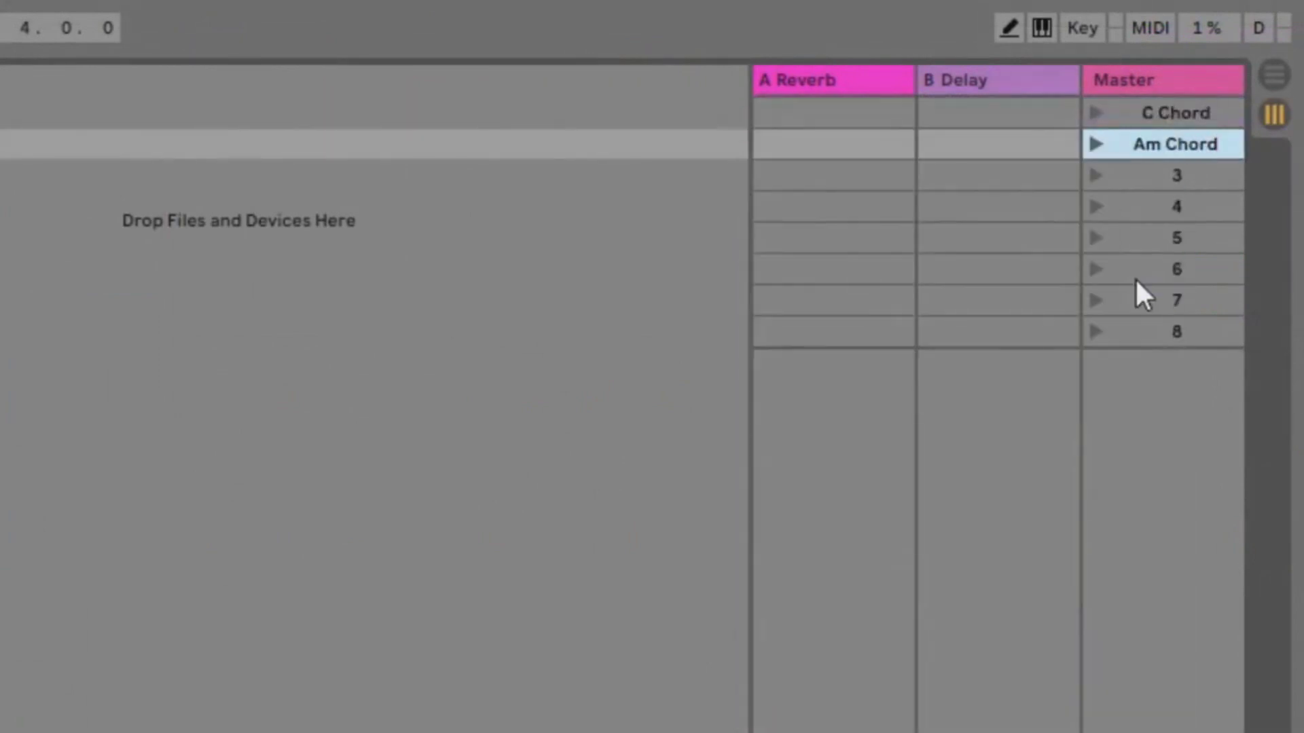
- Rename the third, fourth and fifth scenes "F Chord", "G Chord" and "C Ending"
right_click(1168, 175)
click(1112, 311)
text(F Chord)
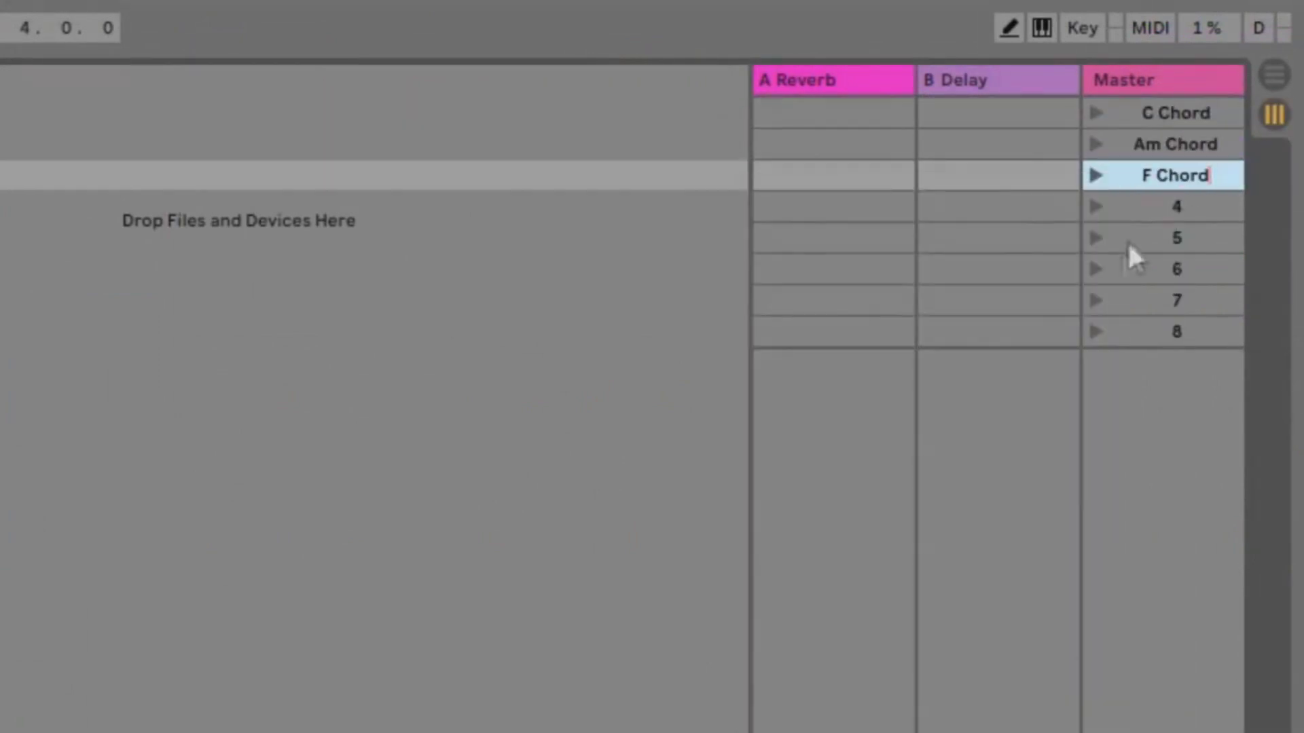
right_click(1164, 206)
click(1114, 348)
text(G Chord)
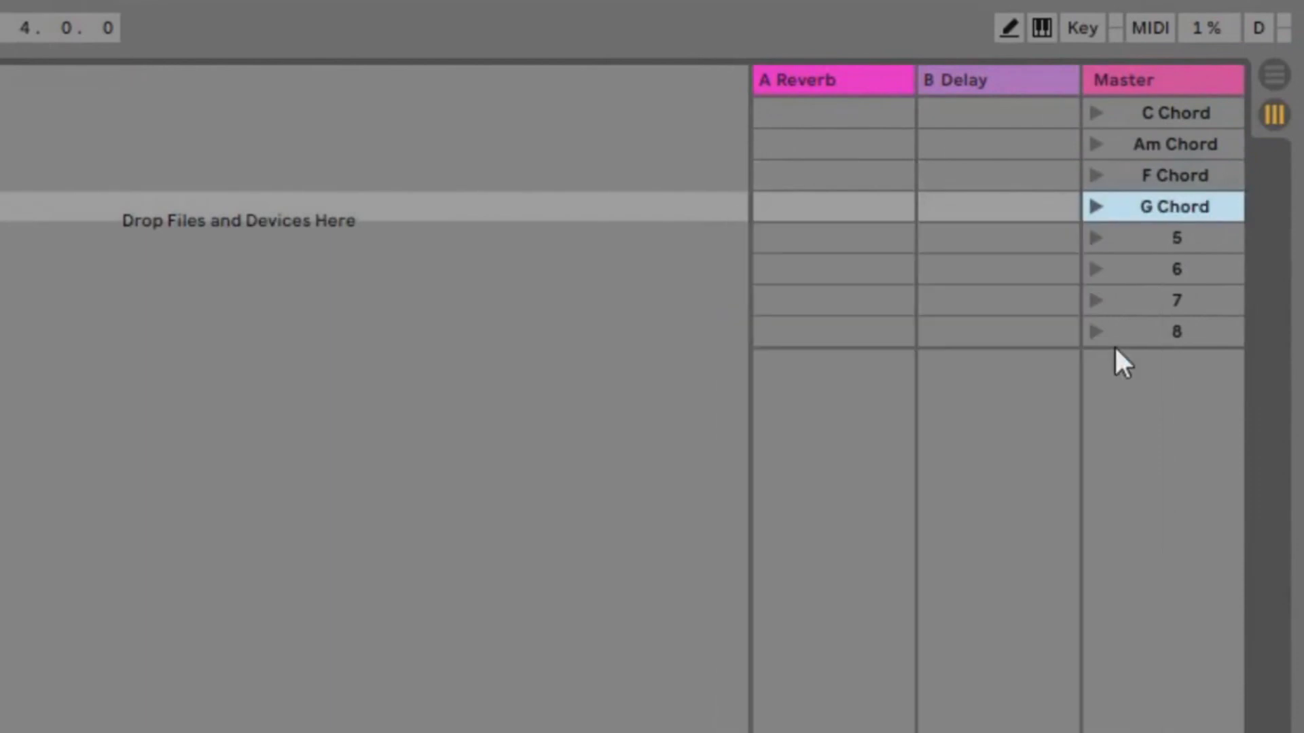
right_click(1148, 239)
click(1122, 373)
text(C Ending)
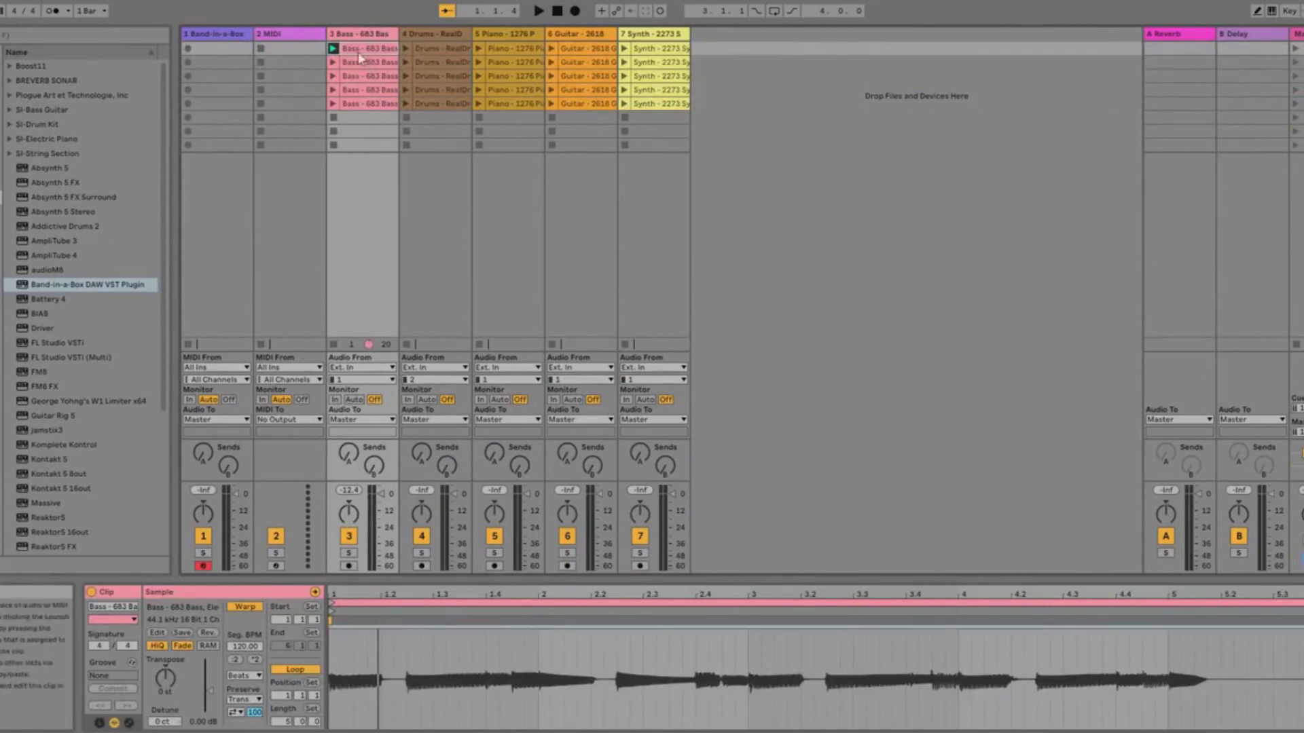
- Audition the bass clip in the C Chord scene and set its loop length to 4 bars
click(333, 49)
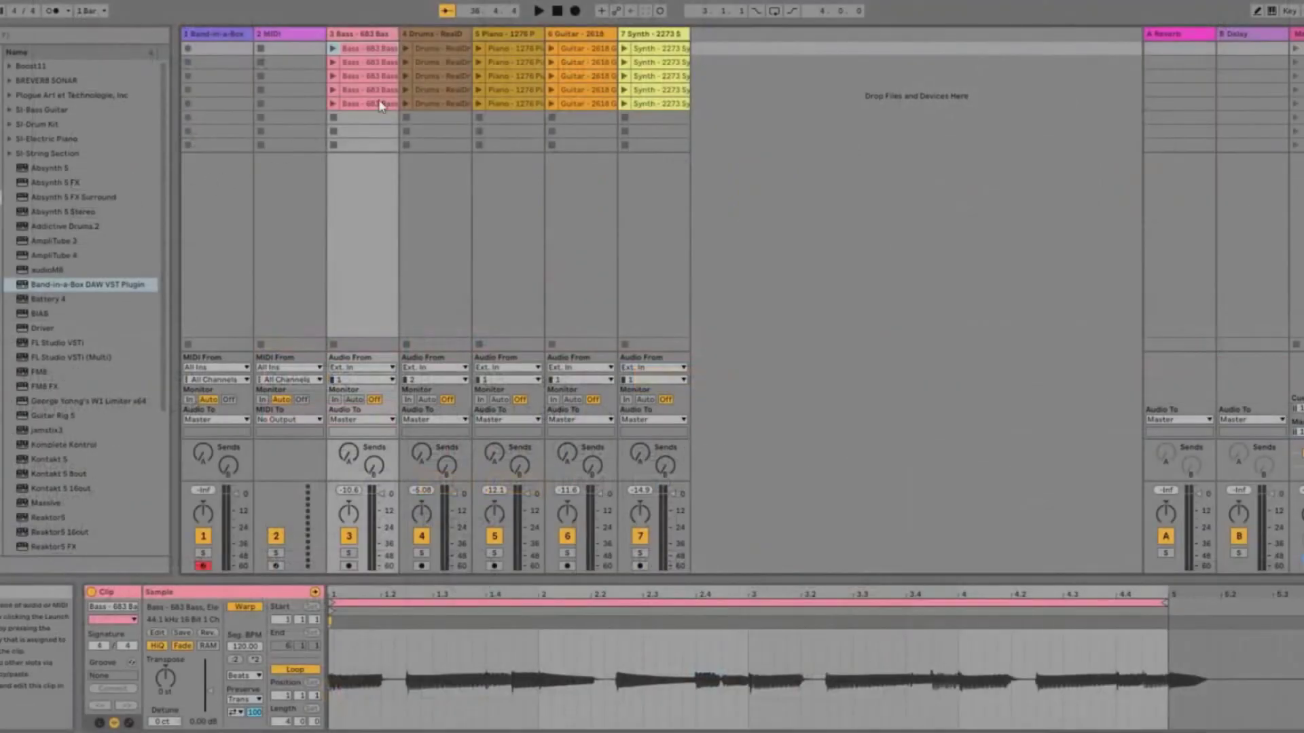
- Set the C Ending bass clip to a segment BPM of 120, looping off and a start at bar 2, and audition it
click(380, 104)
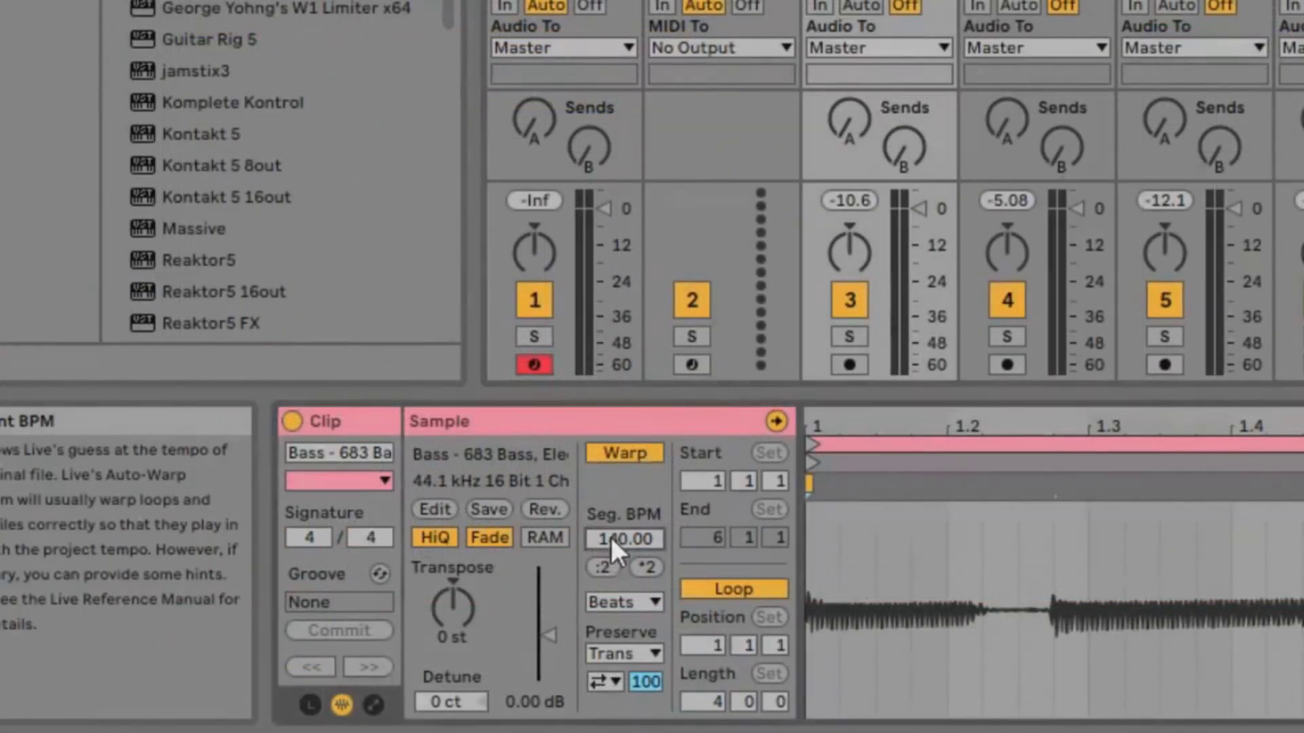
key(Return)
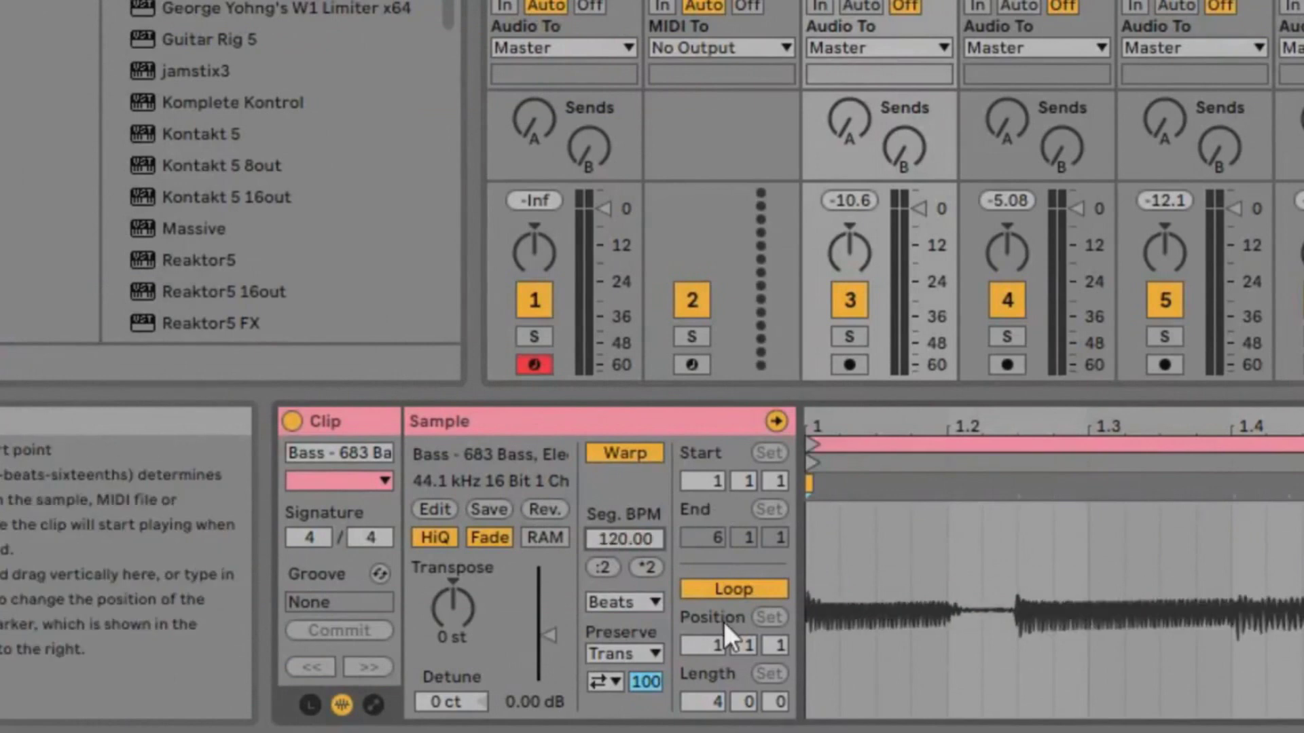
click(733, 595)
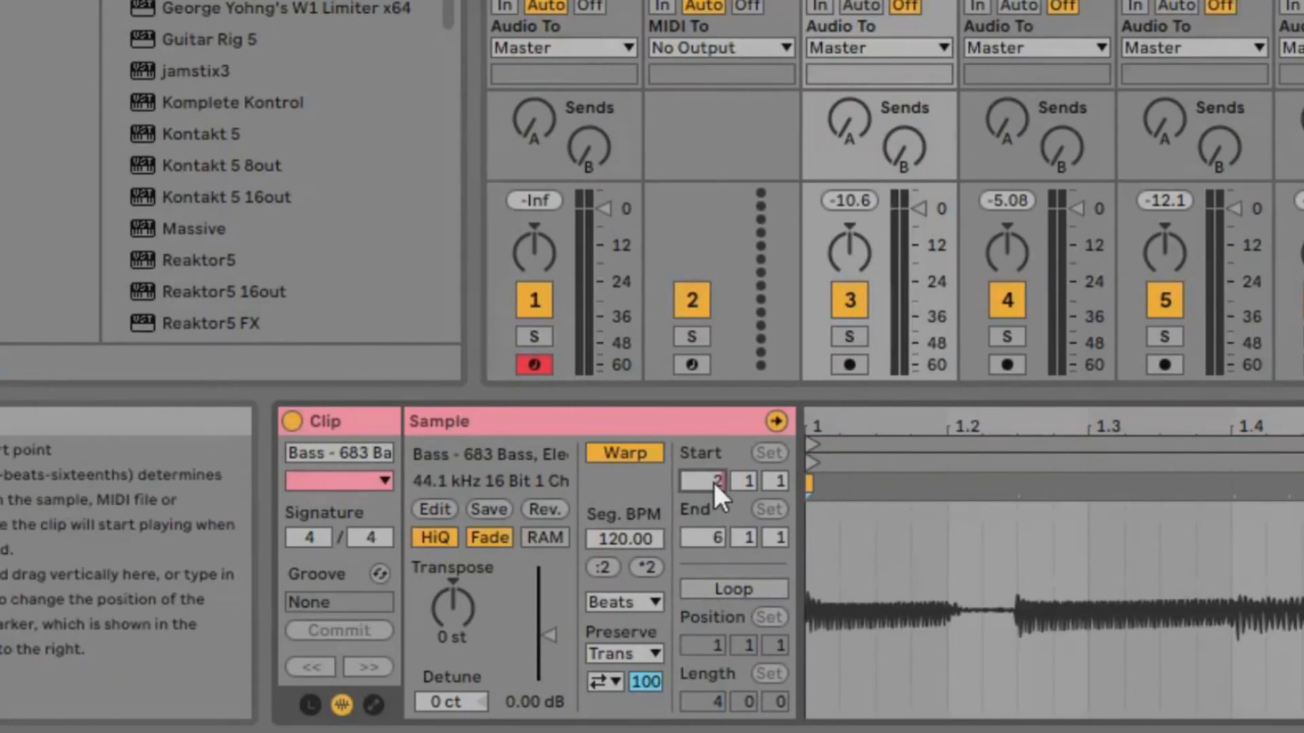
key(Return)
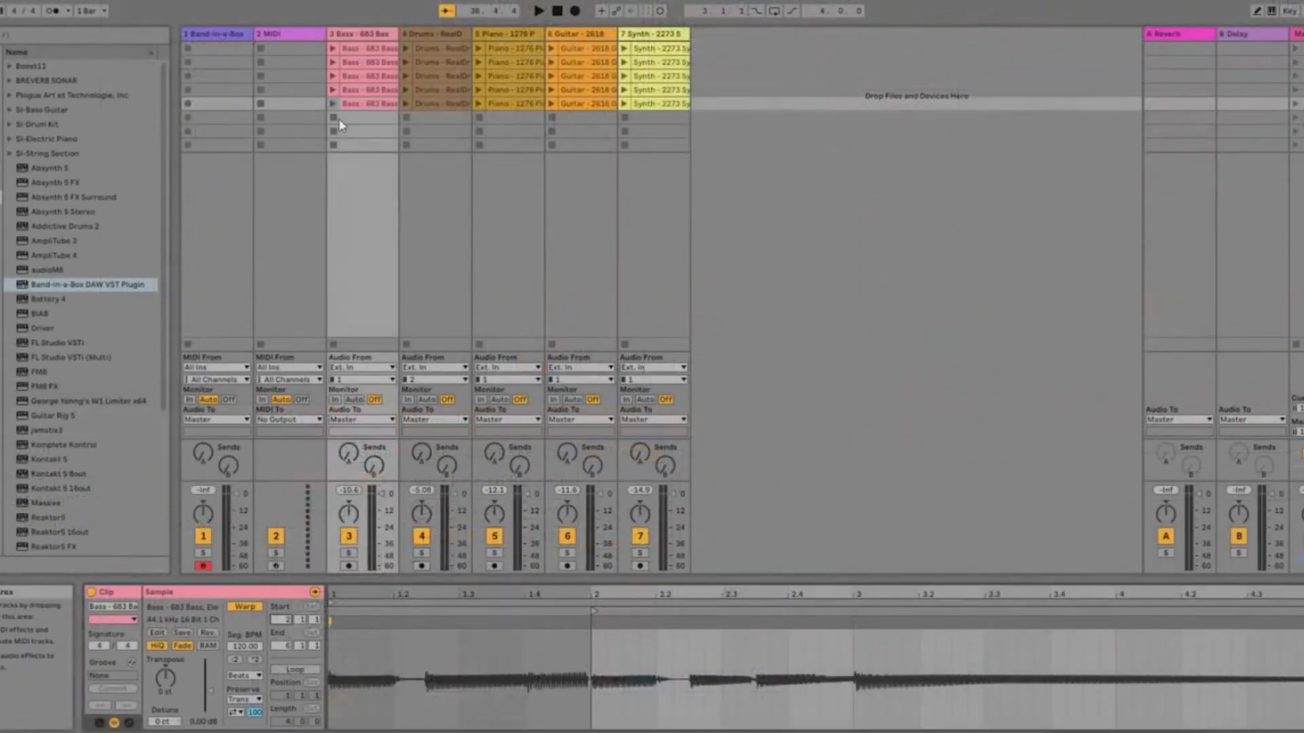
click(333, 104)
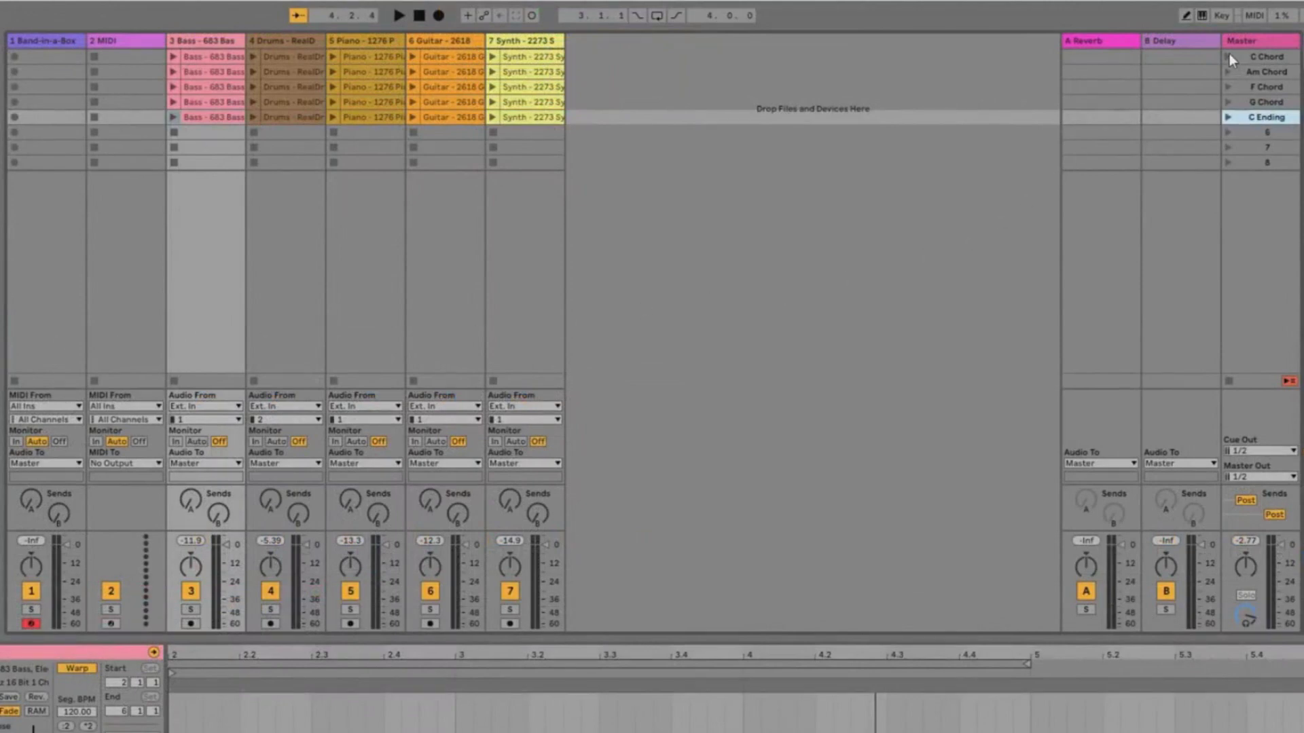
- Play the C Chord, Am Chord, F Chord, G Chord and C Ending scenes in sequence
click(1229, 56)
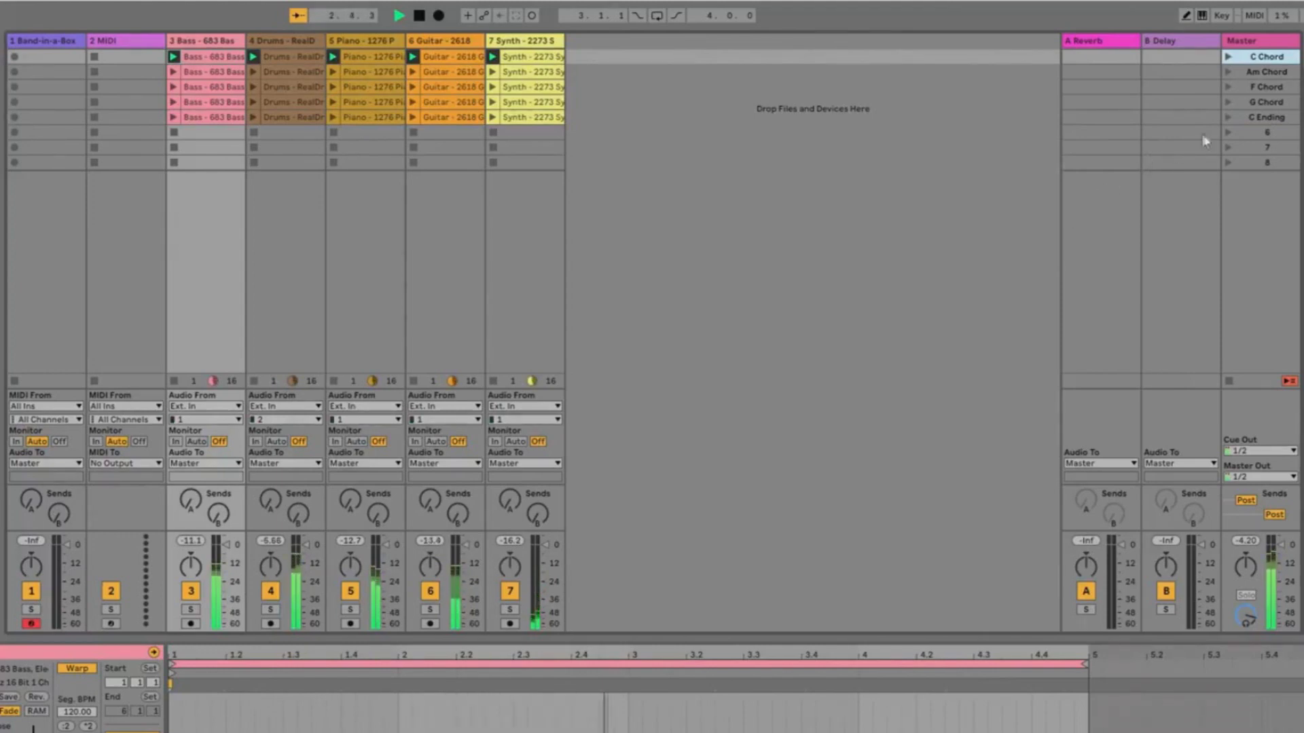
click(1229, 71)
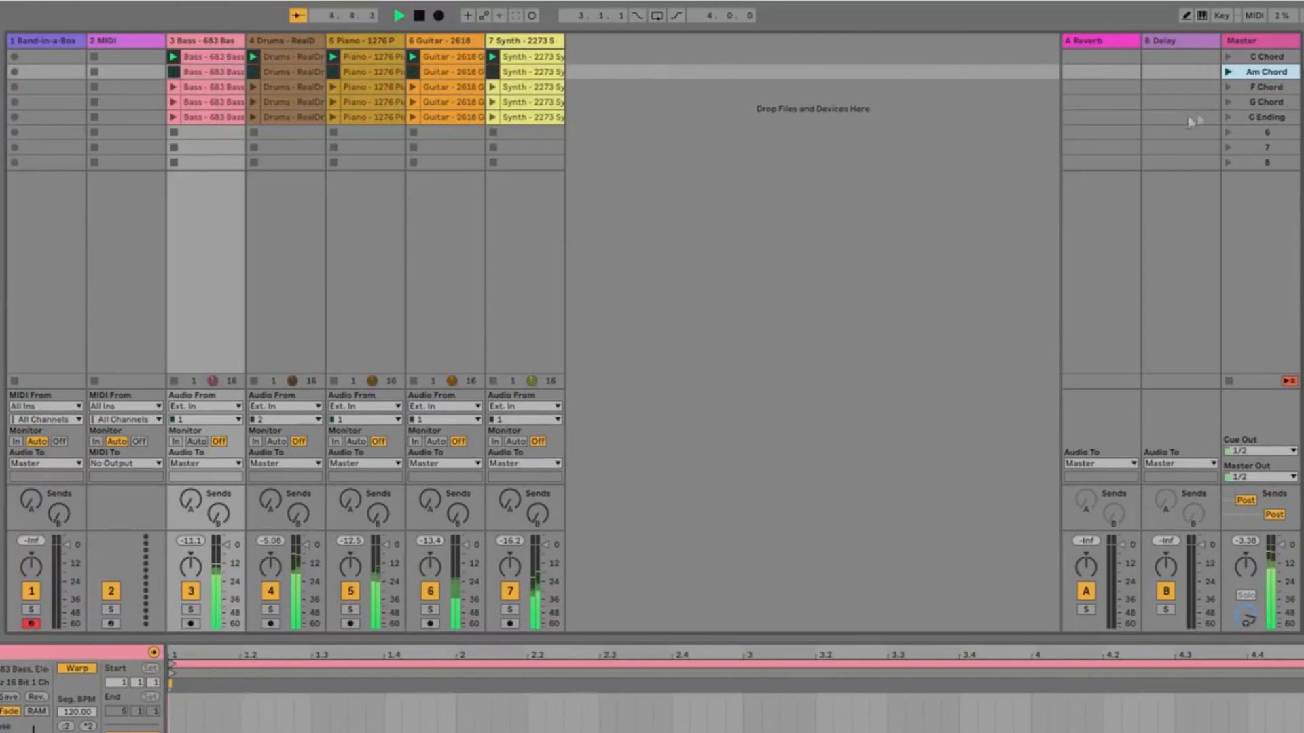
click(1227, 88)
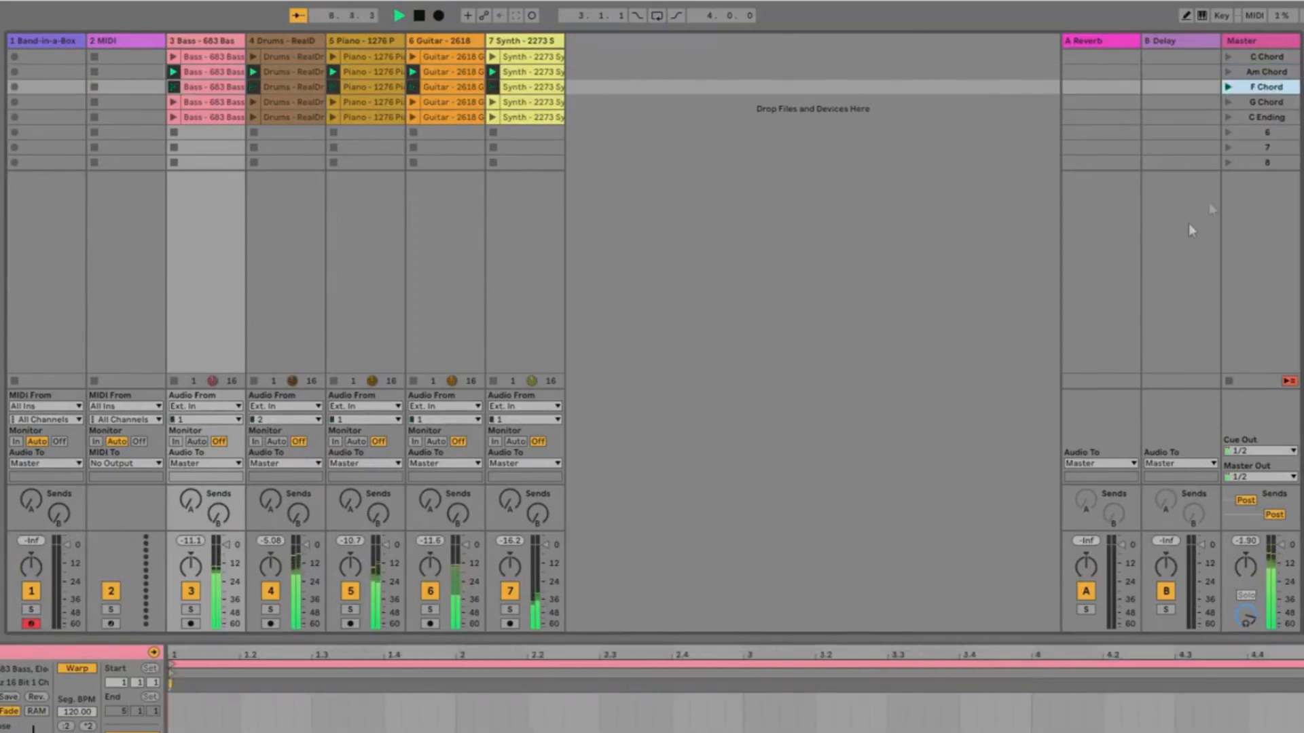
click(1228, 103)
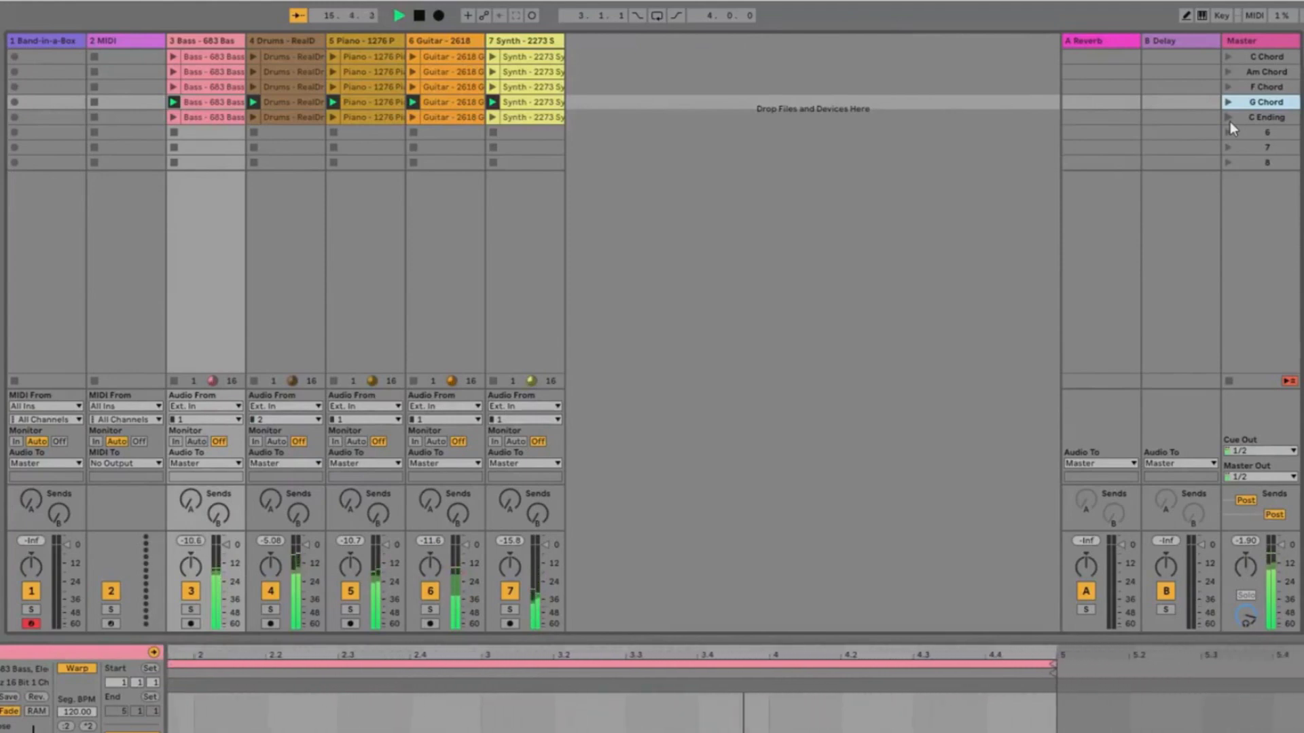
click(1230, 119)
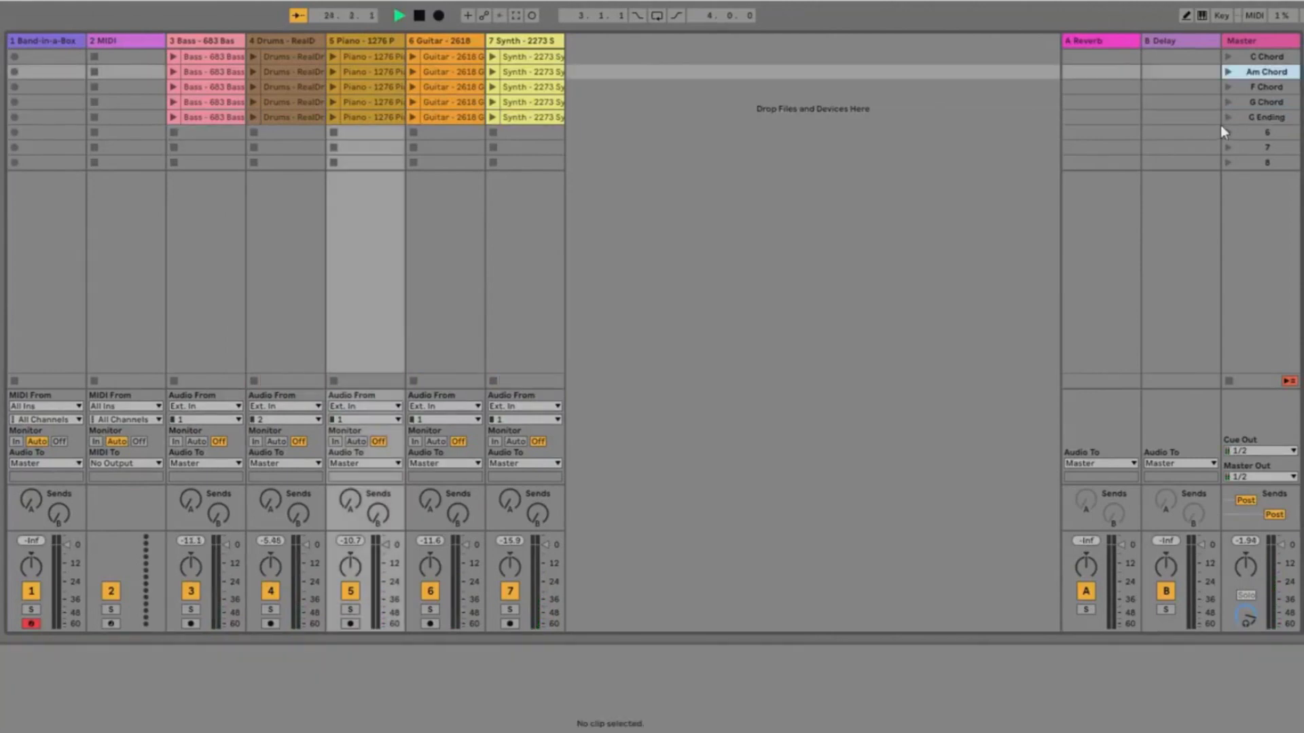
- Launch the G Chord, Am Chord, F Chord and C Chord scenes in a freely varied order, ending on C Chord
click(1229, 101)
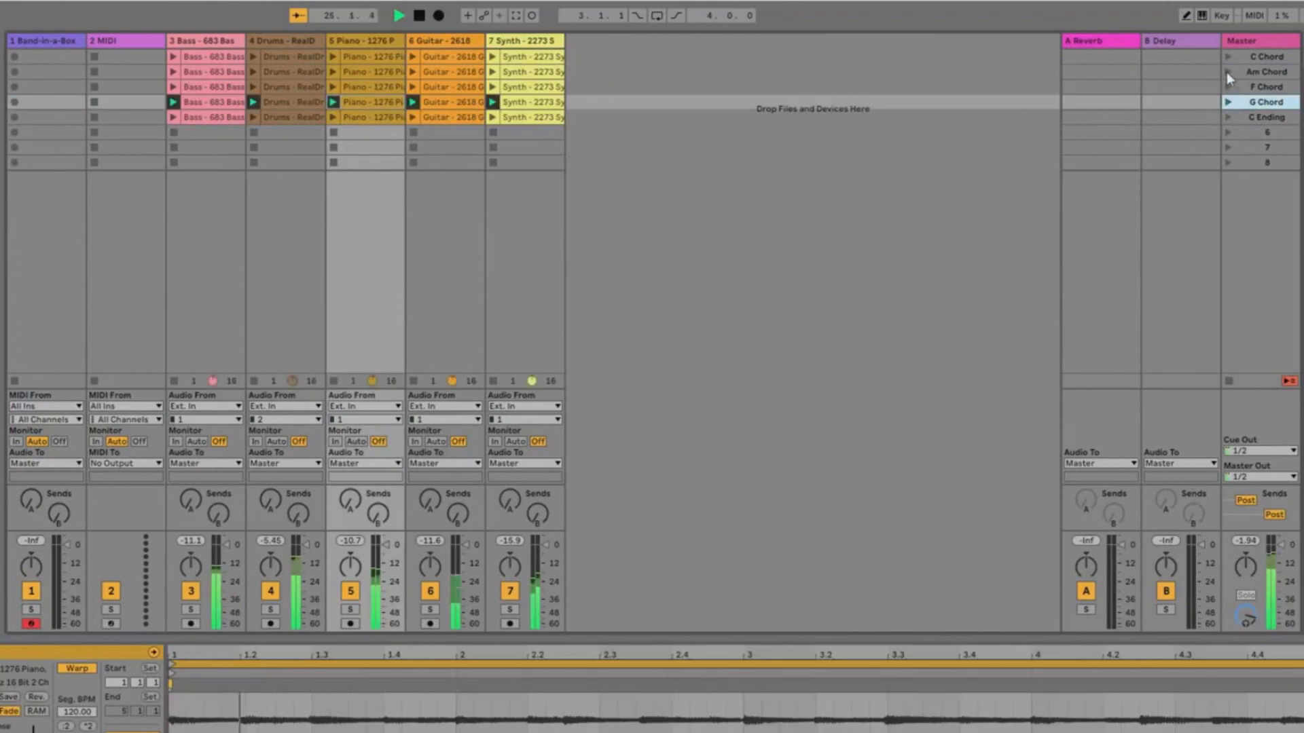
click(1226, 71)
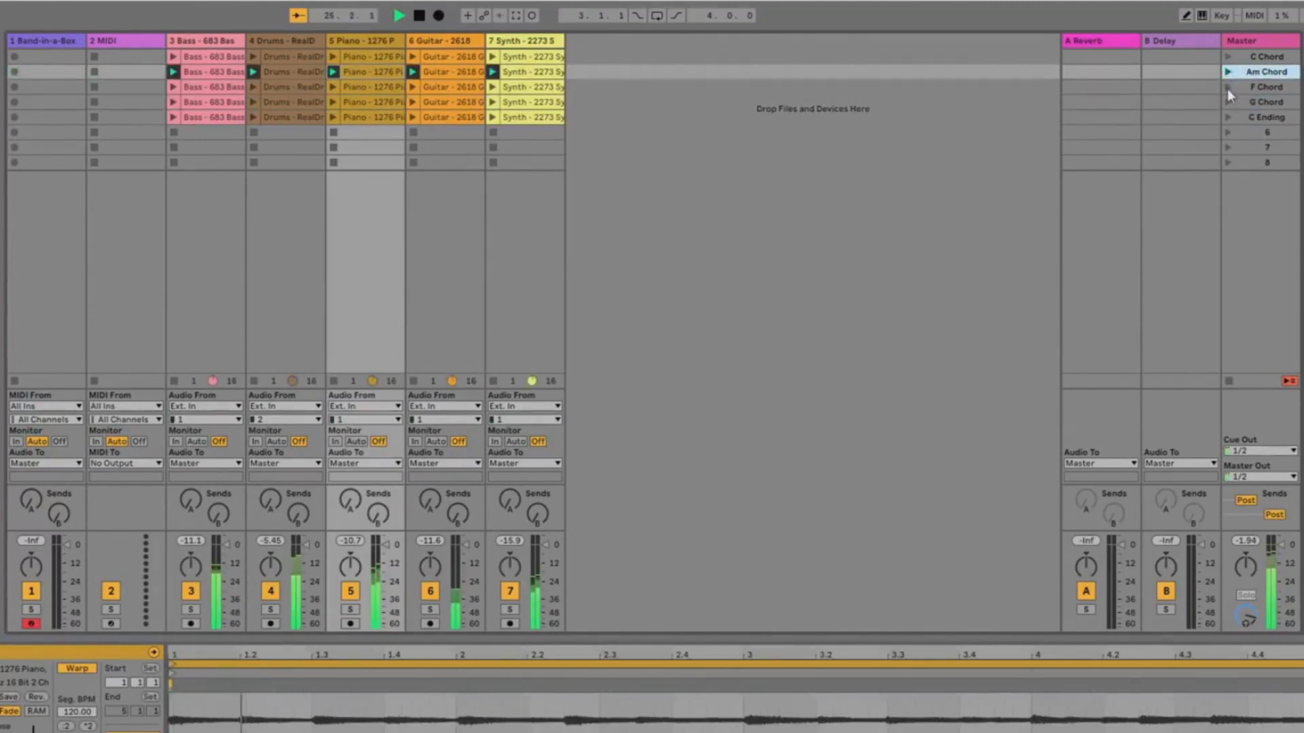
click(1228, 87)
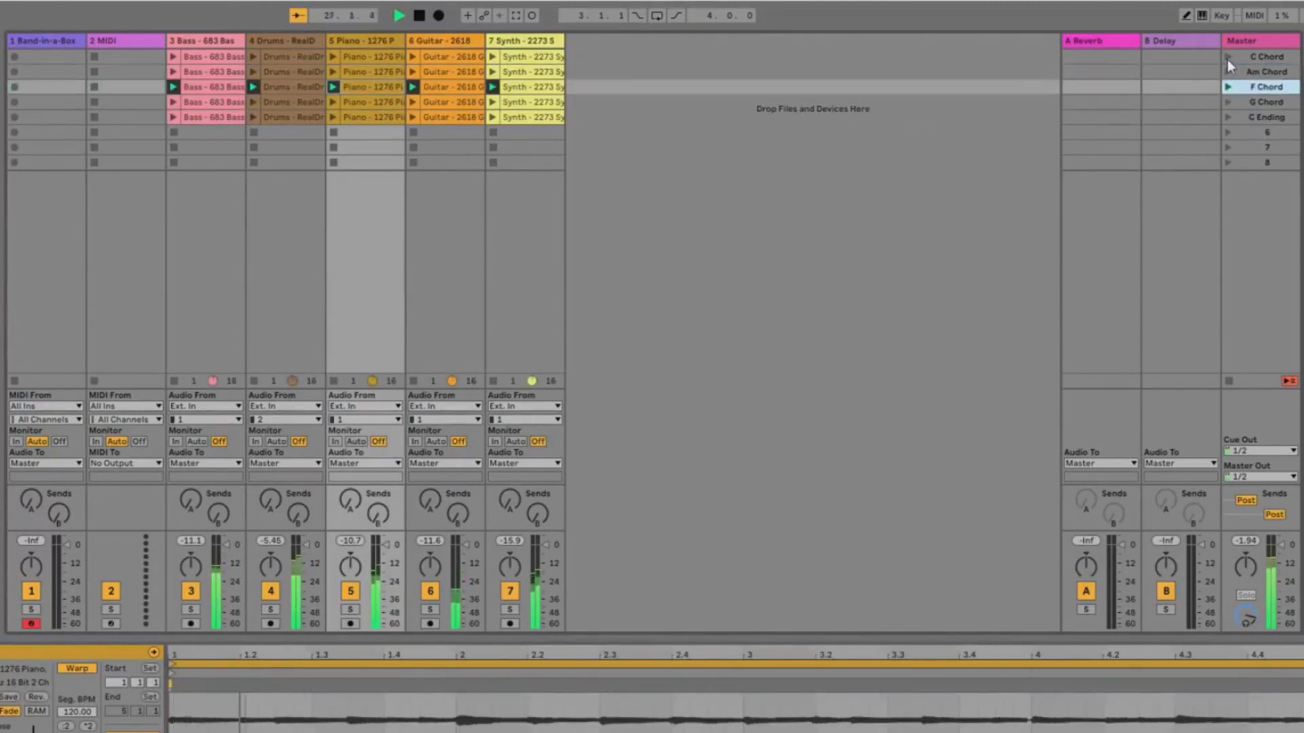
click(1228, 59)
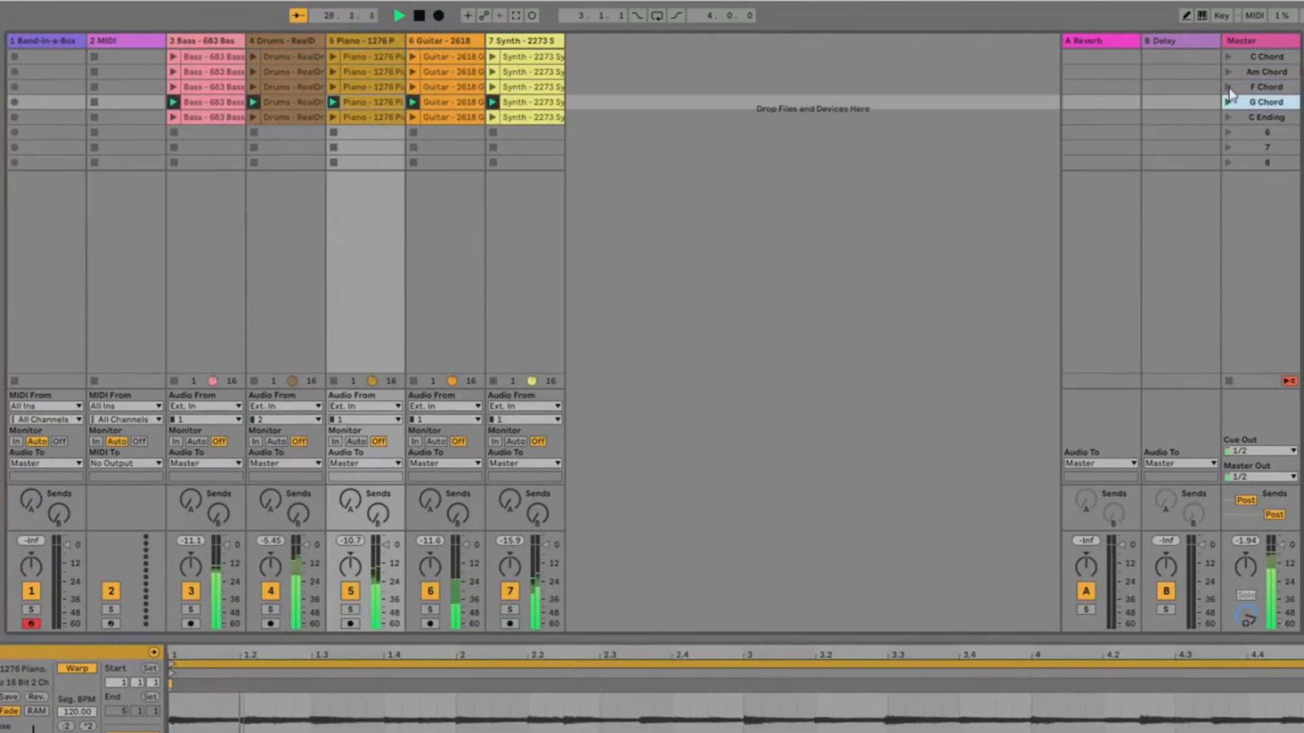
click(1230, 88)
click(1229, 72)
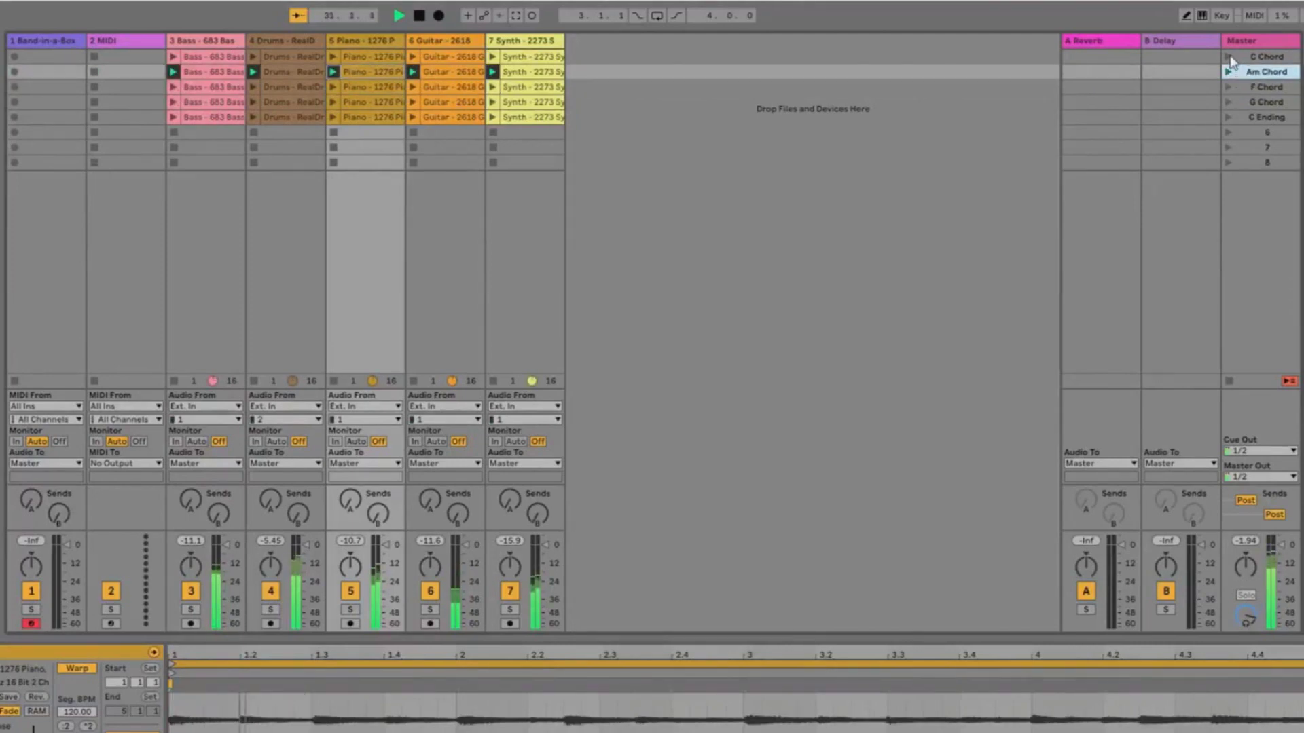
click(1229, 57)
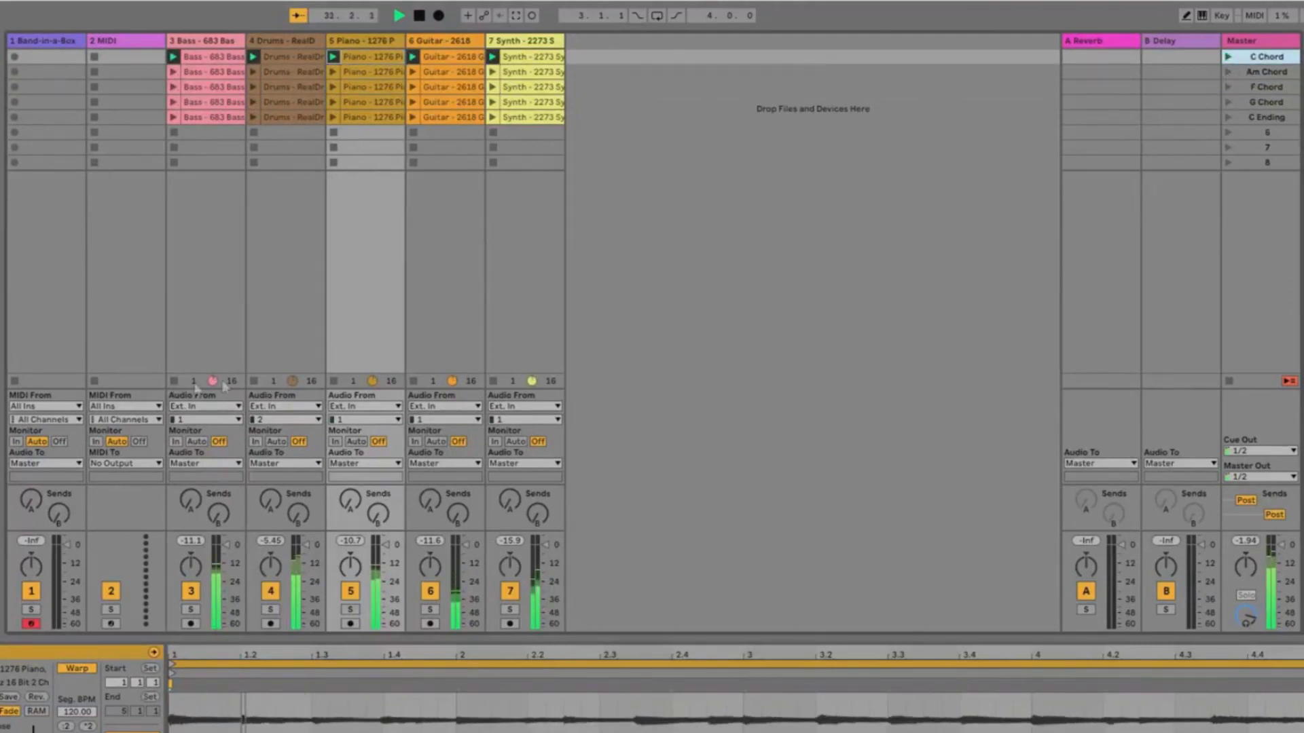
- Stop the drums, piano, guitar and synth tracks, and play only the bass clips for Am, F and G in turn
click(254, 381)
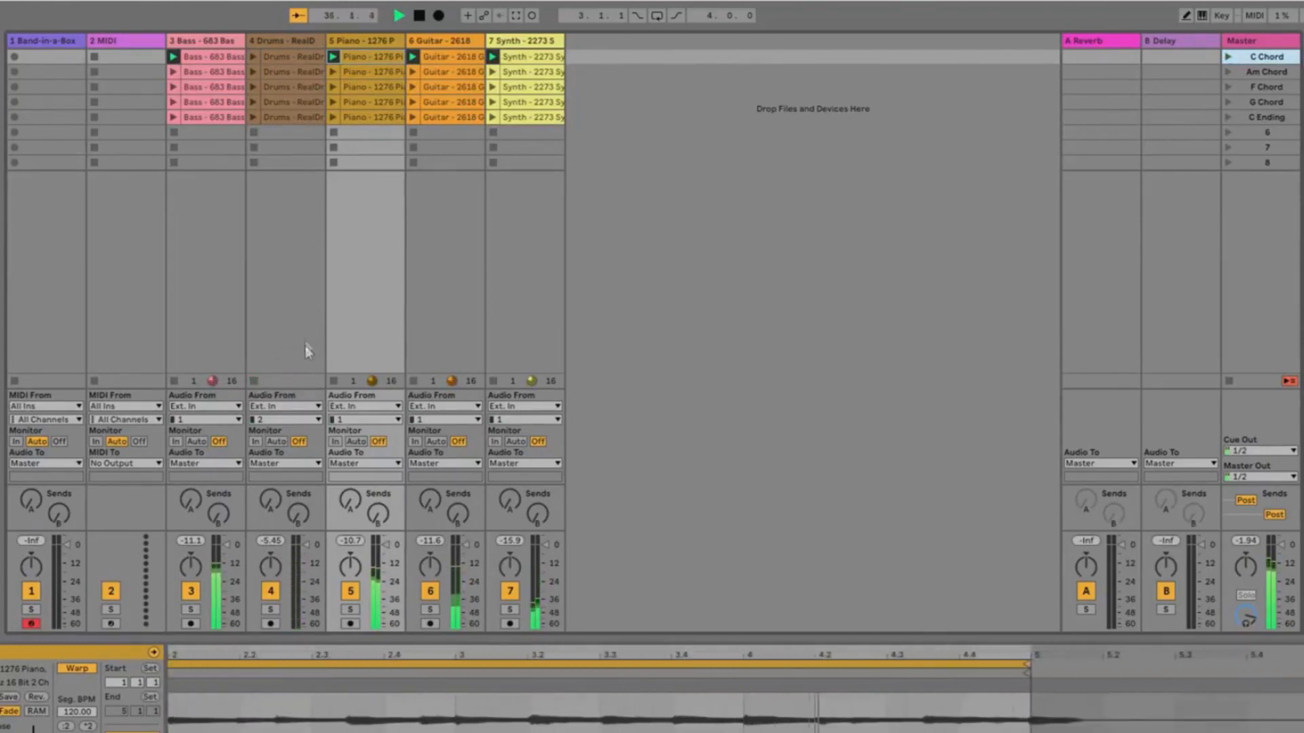
click(334, 381)
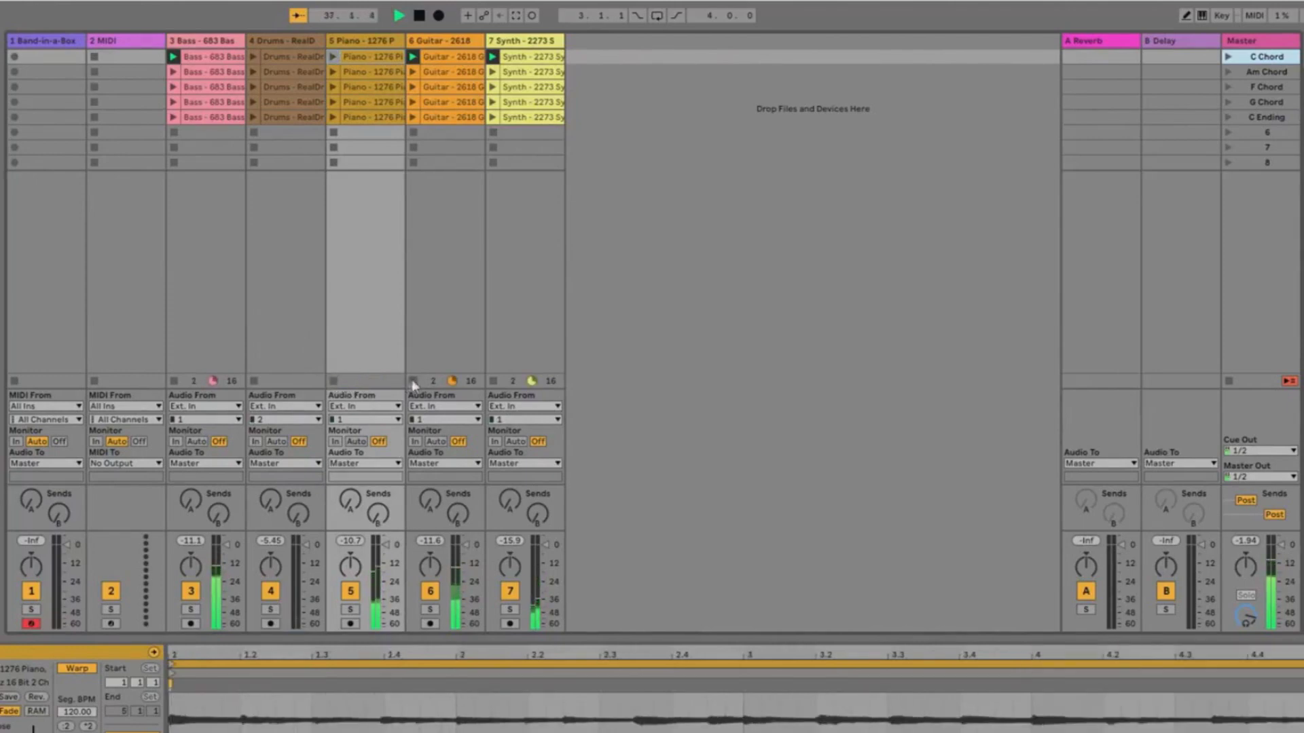
click(495, 381)
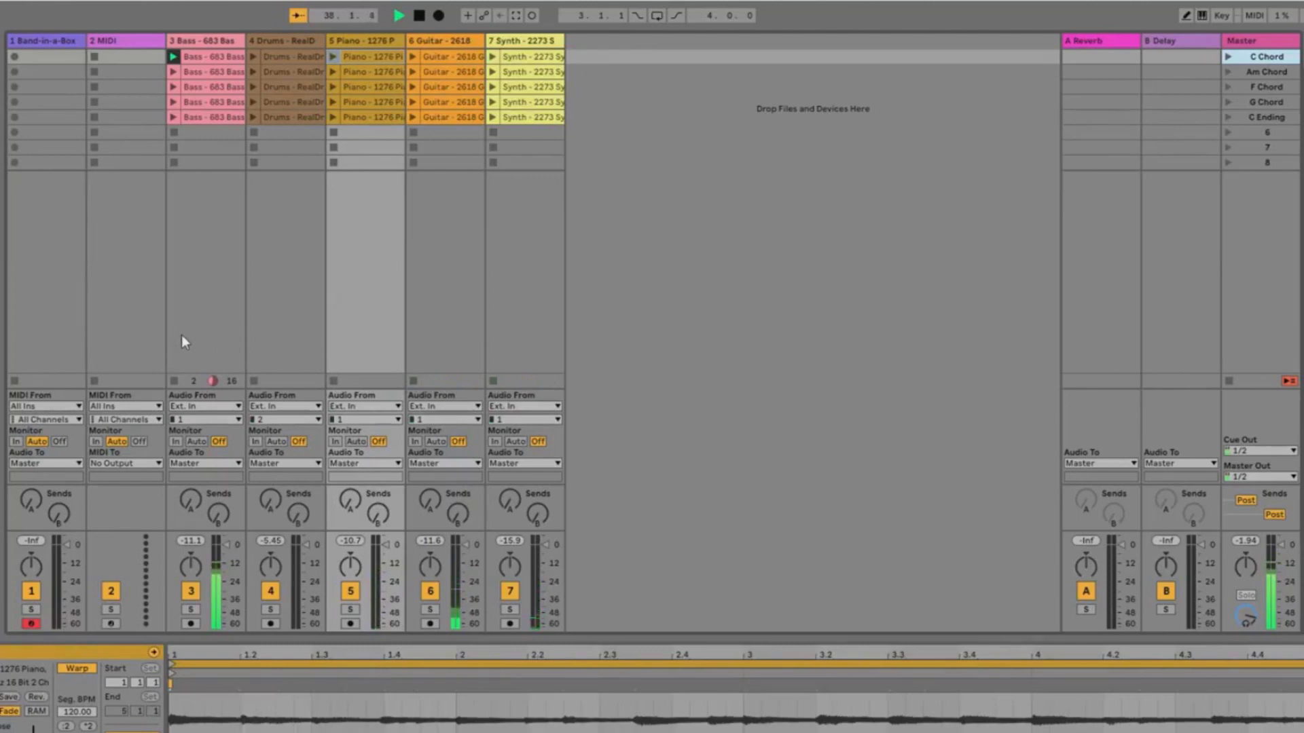
click(173, 72)
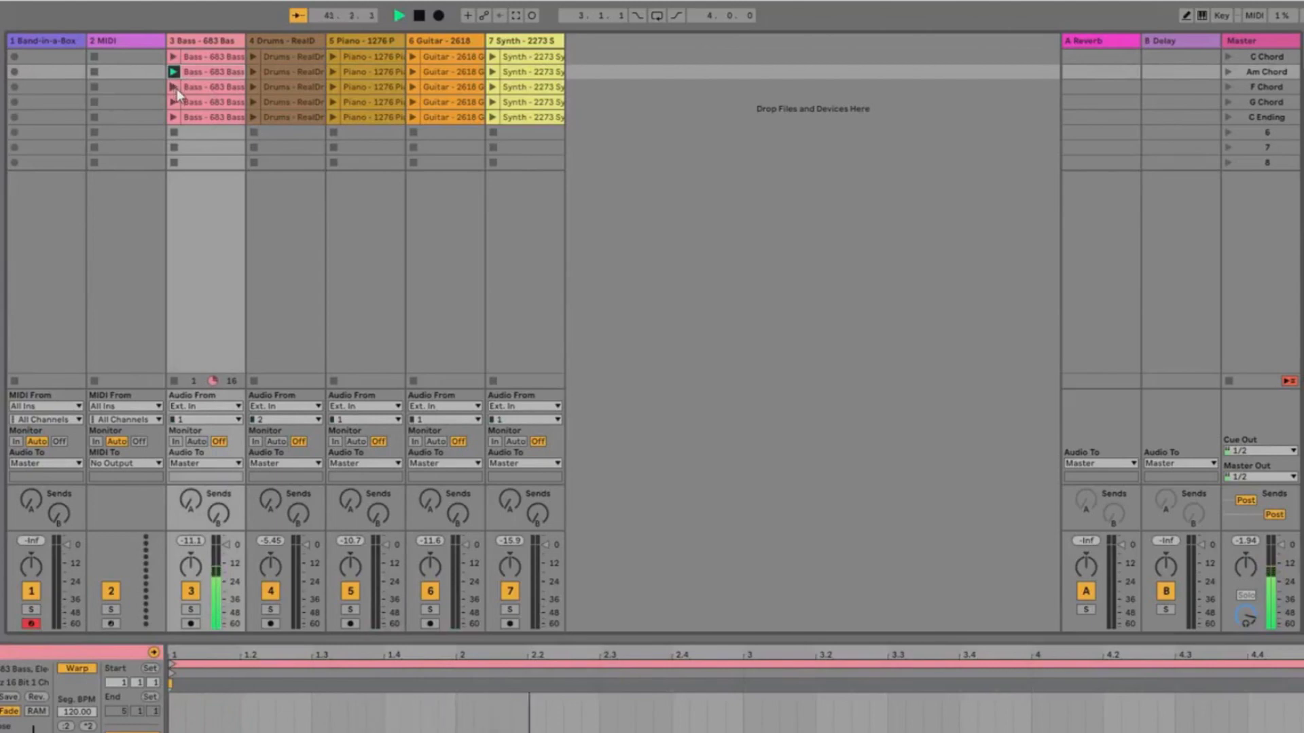
click(176, 88)
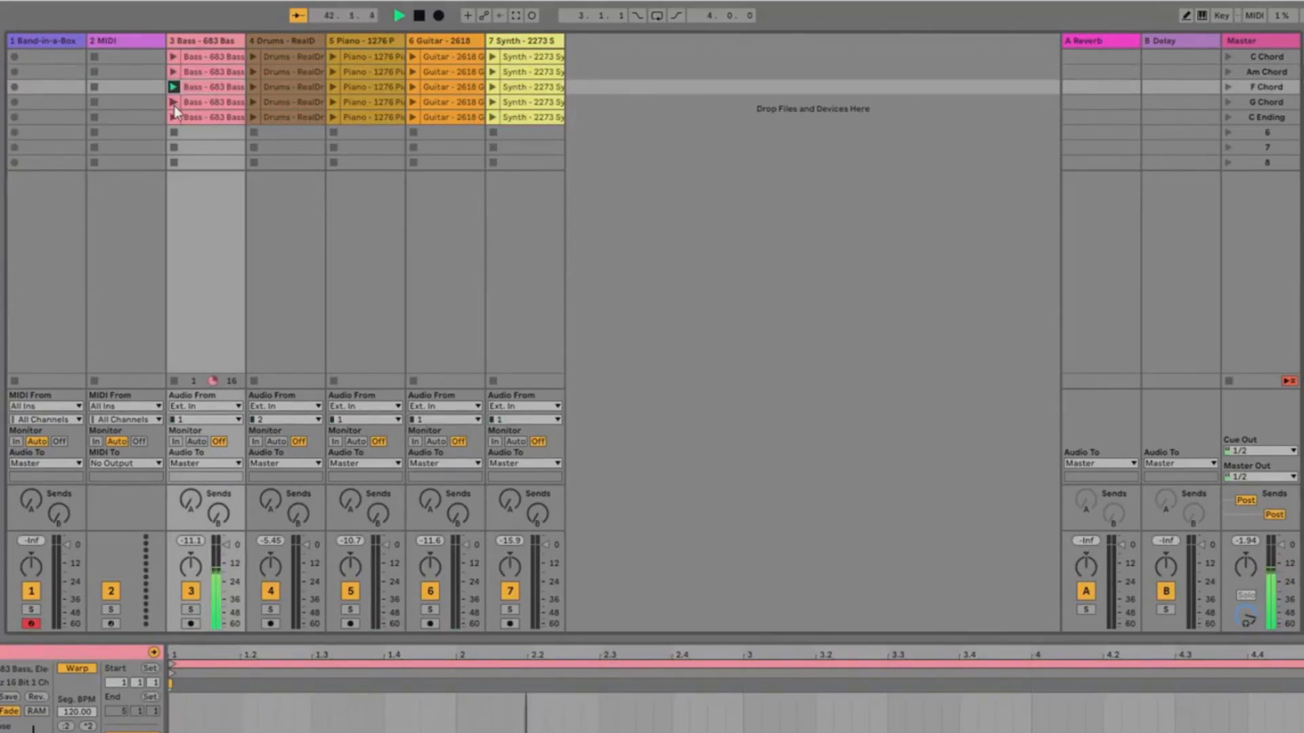
click(173, 103)
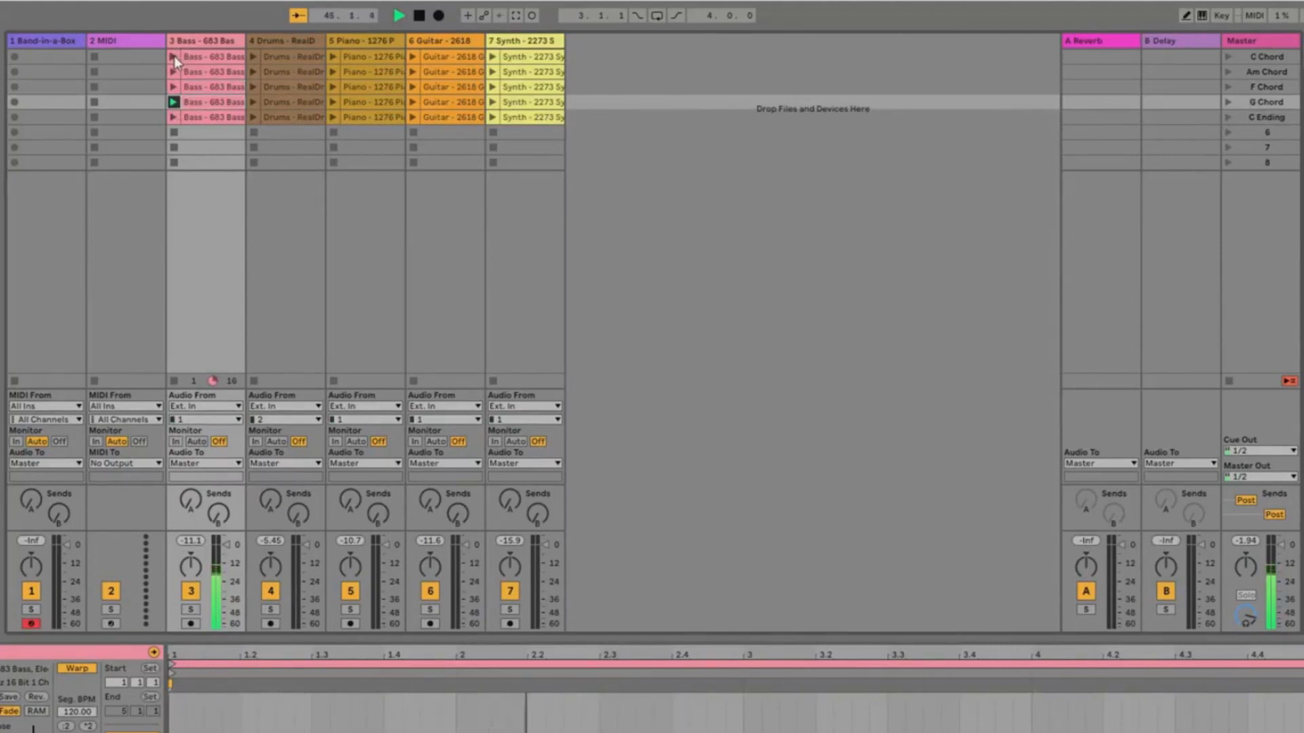
- Play the bass and drums clips together through the C, Am, F and G chord rows
click(173, 56)
click(252, 56)
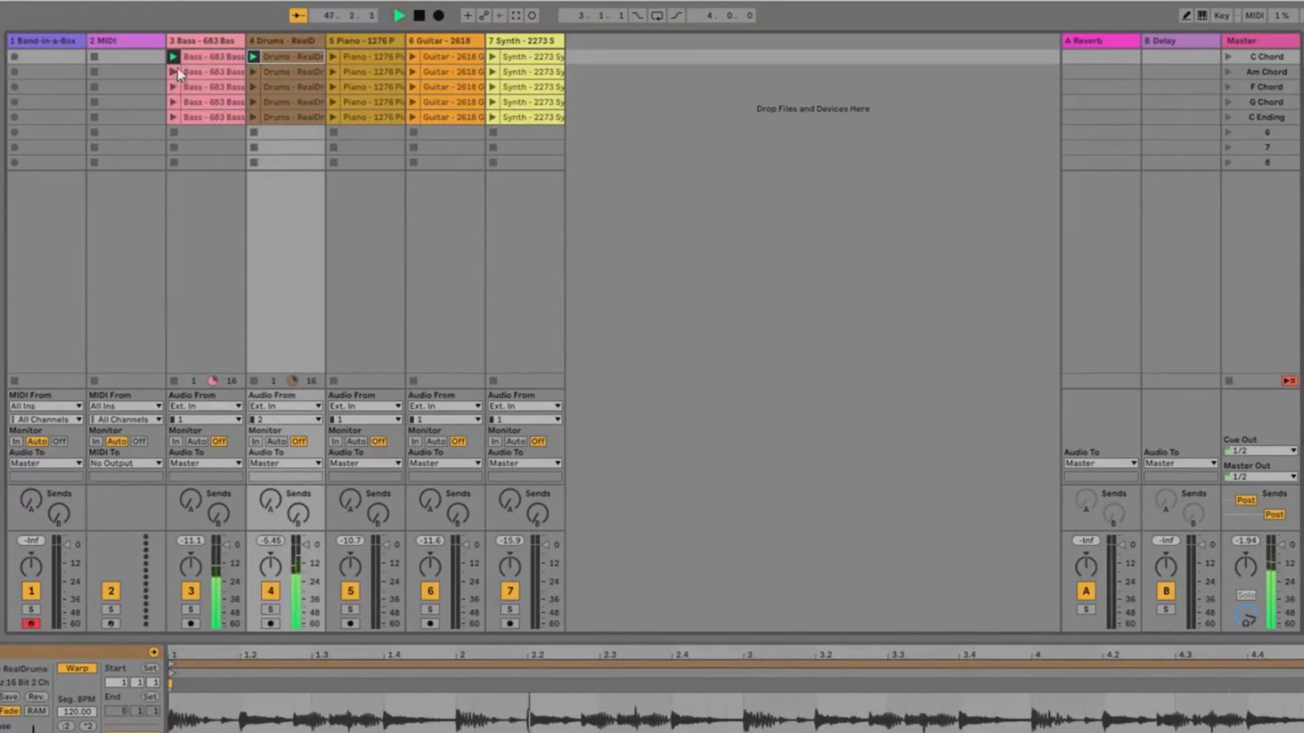
click(176, 70)
click(255, 70)
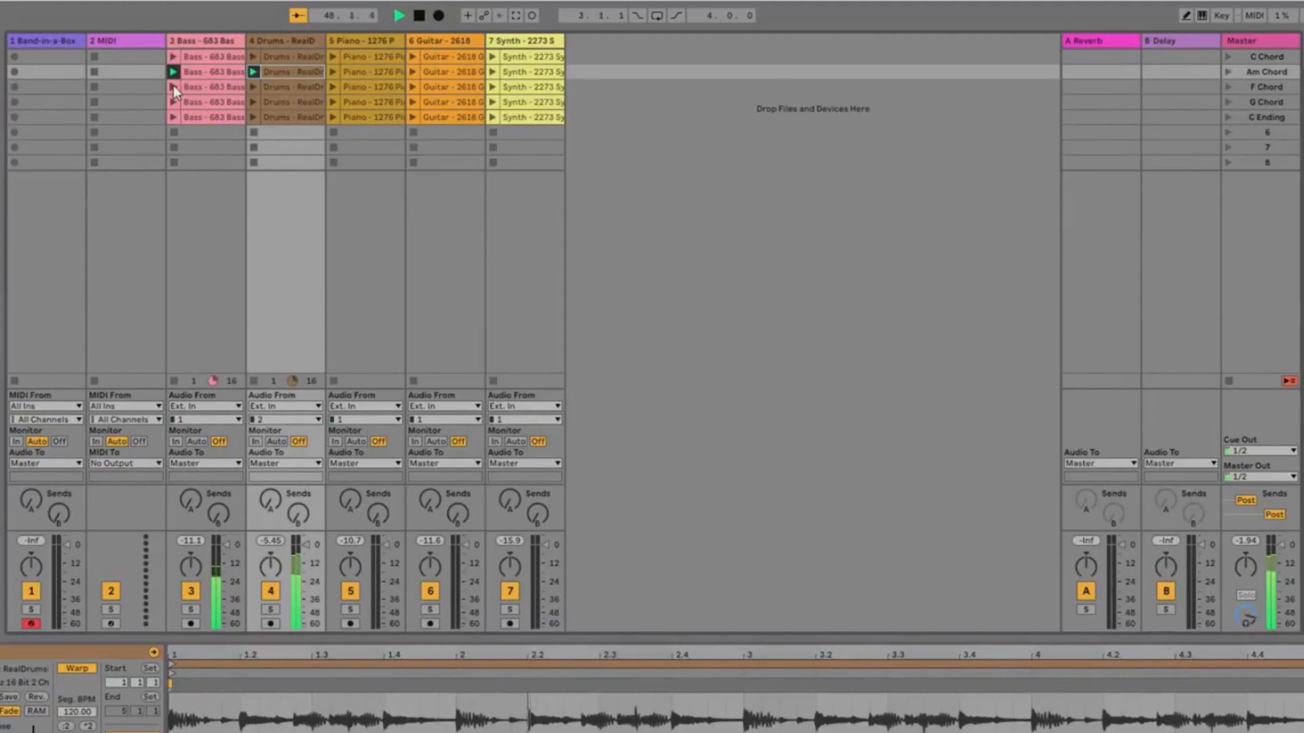
click(173, 86)
click(252, 87)
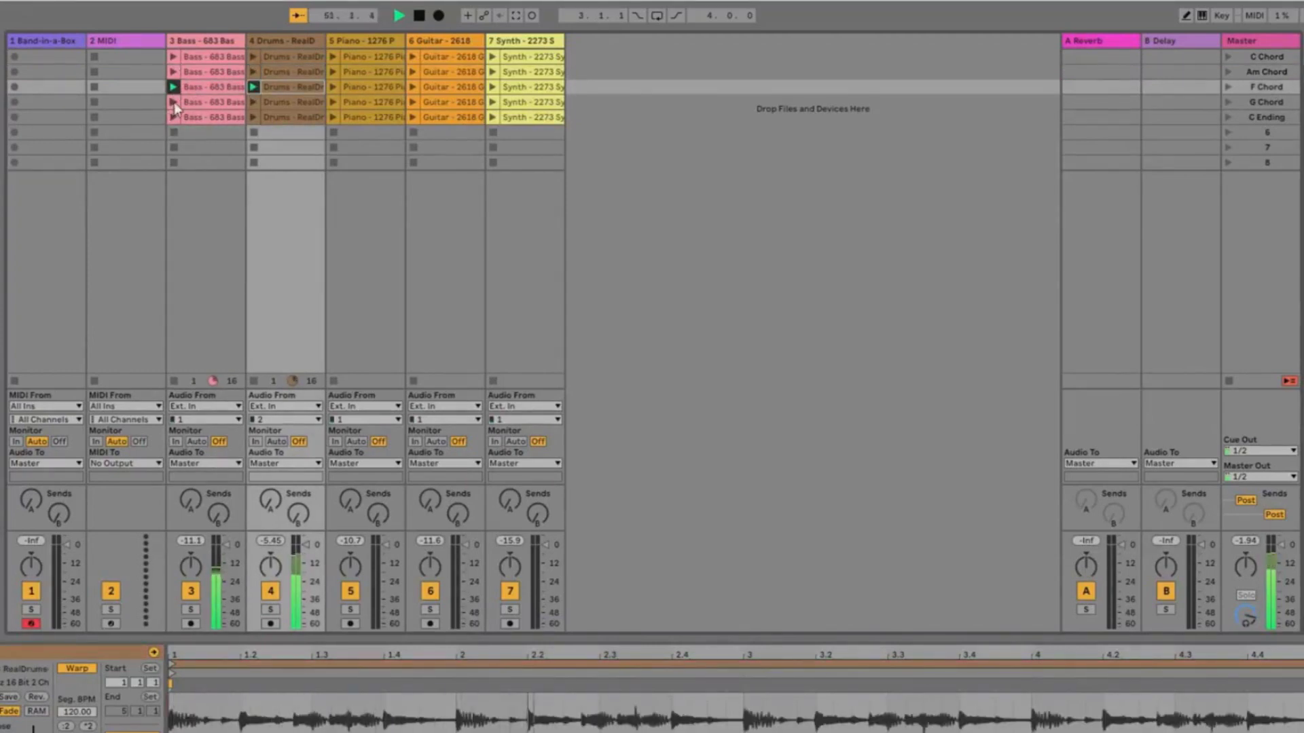
click(173, 102)
click(252, 102)
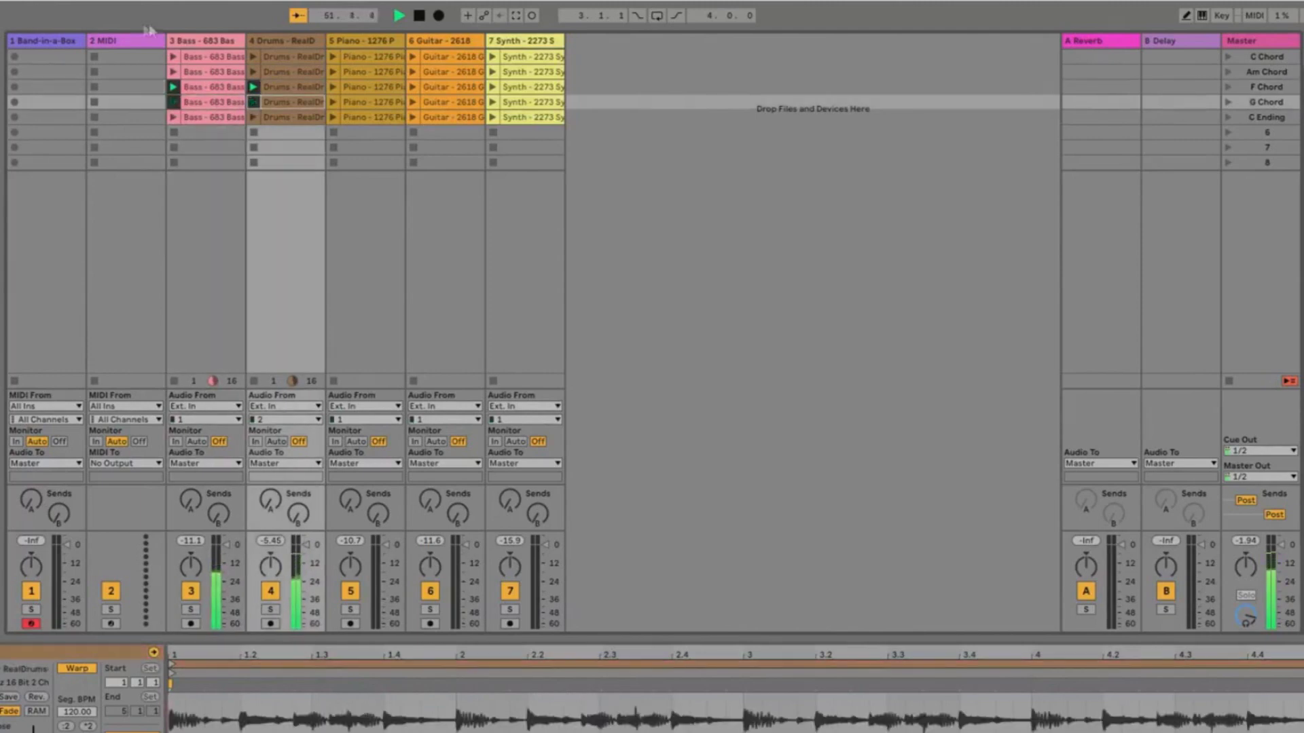
- Play the bass, drums and piano clips together through the C, Am, F and G chord rows
click(174, 56)
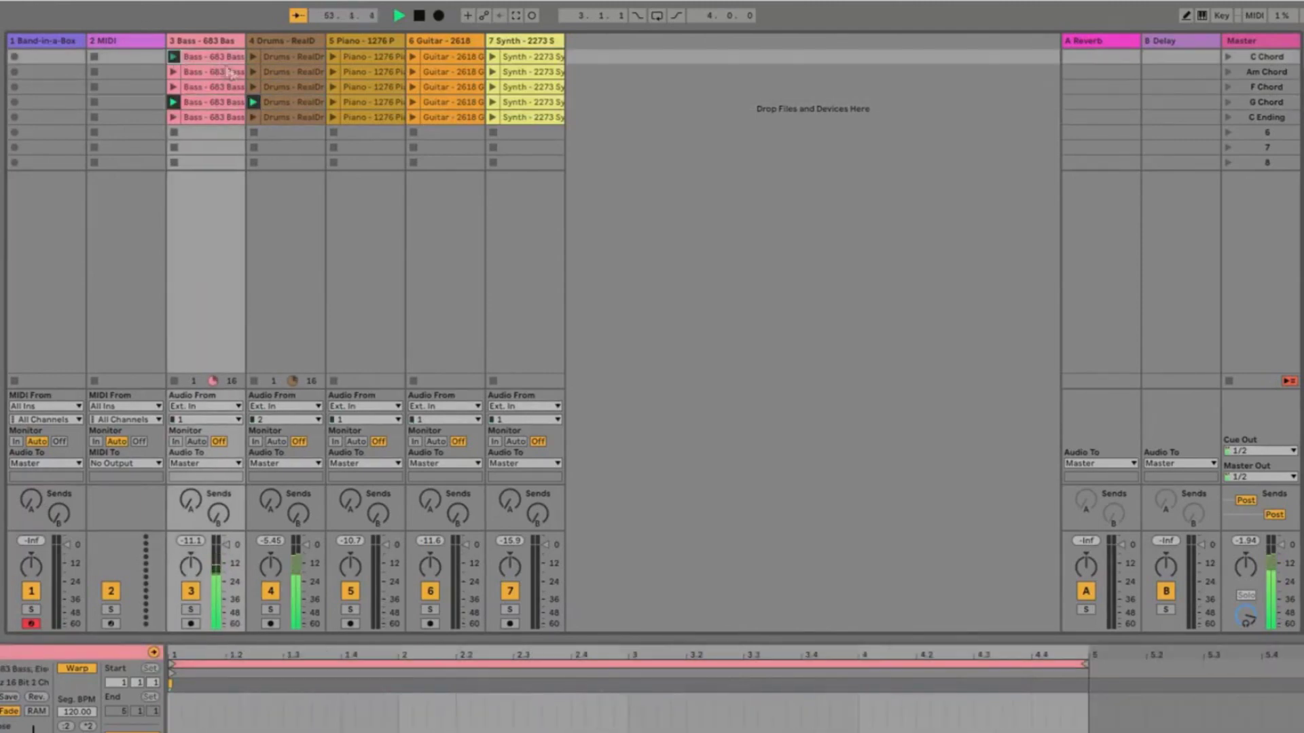
click(253, 57)
click(333, 57)
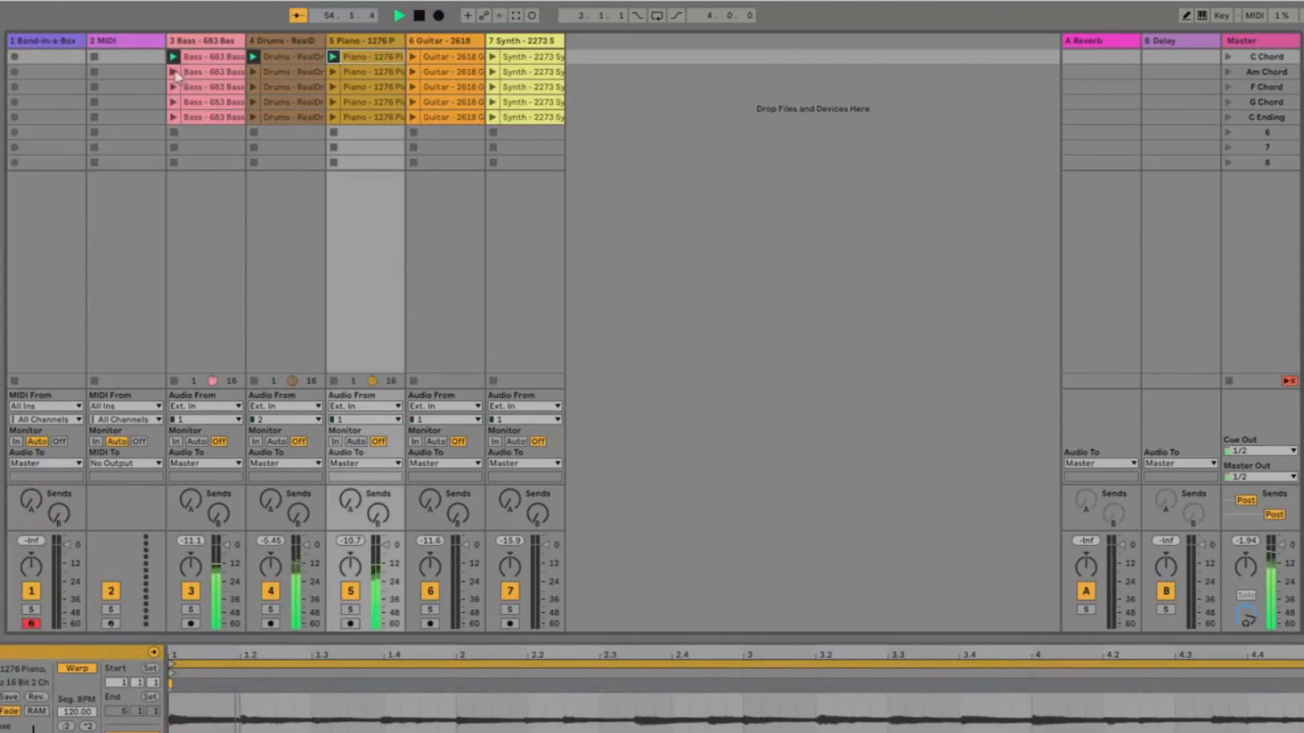
click(174, 71)
click(253, 72)
click(333, 72)
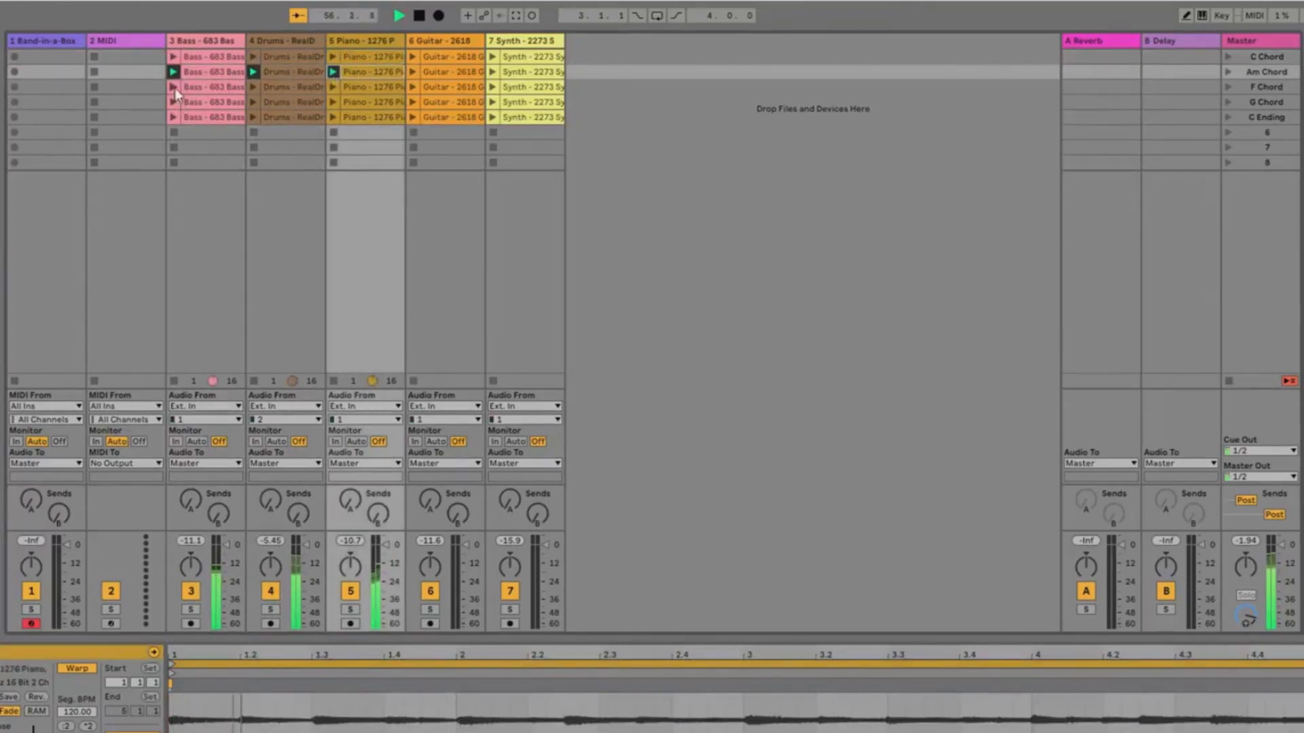
click(174, 87)
click(253, 87)
click(333, 87)
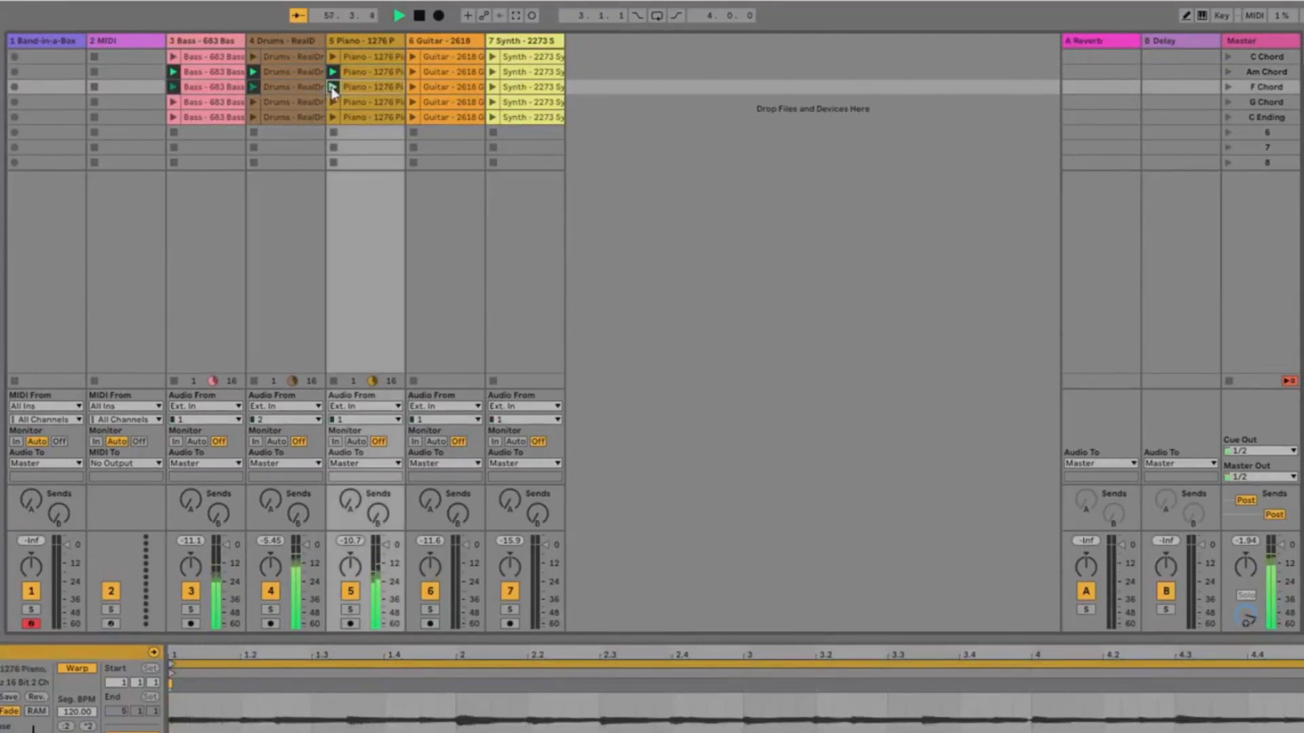
click(174, 101)
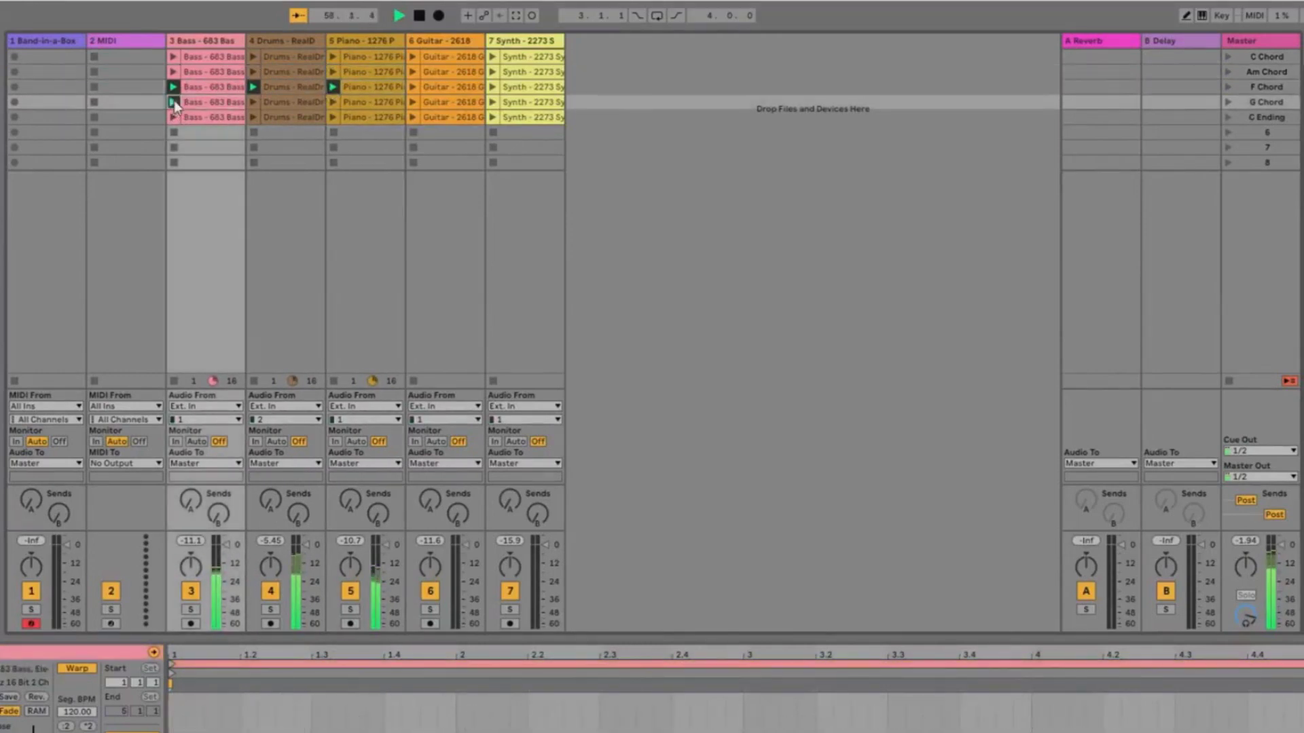
click(254, 102)
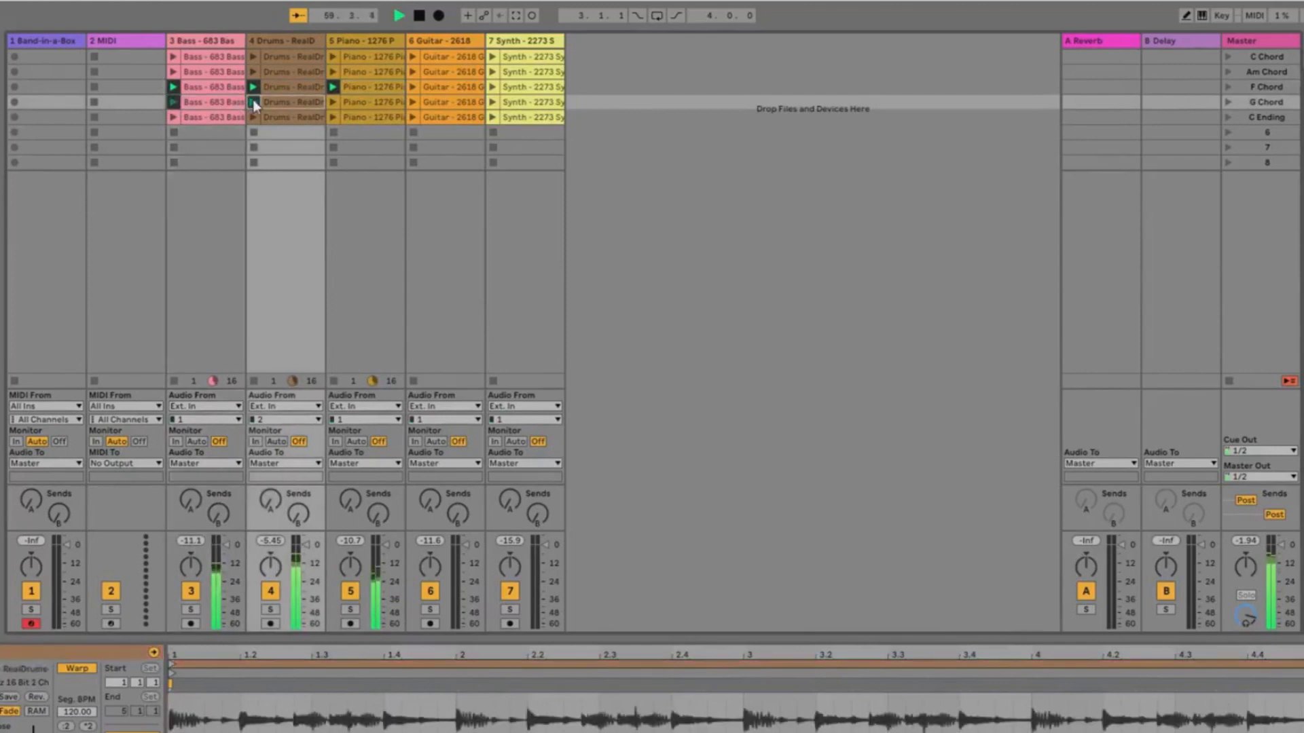
click(335, 102)
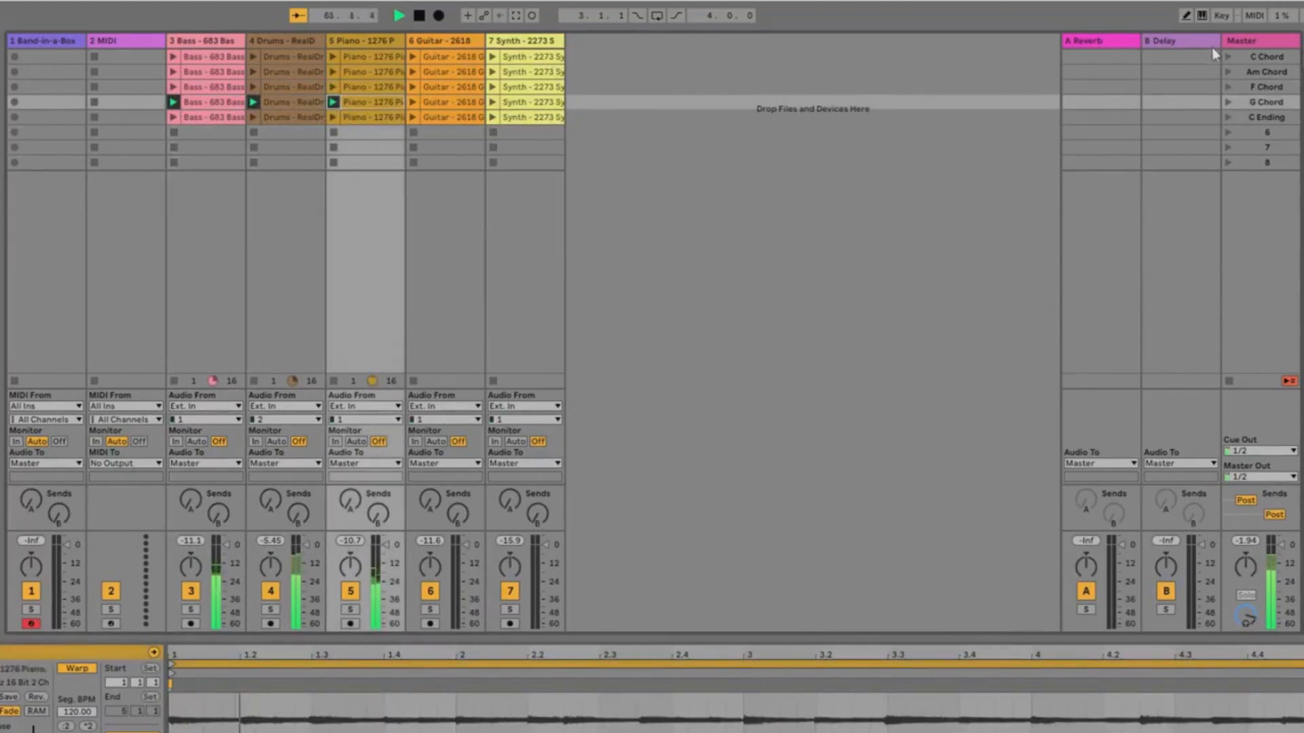
- Launch the full C Chord scene and switch only its bass through the Am, F, G and C clips
click(1228, 58)
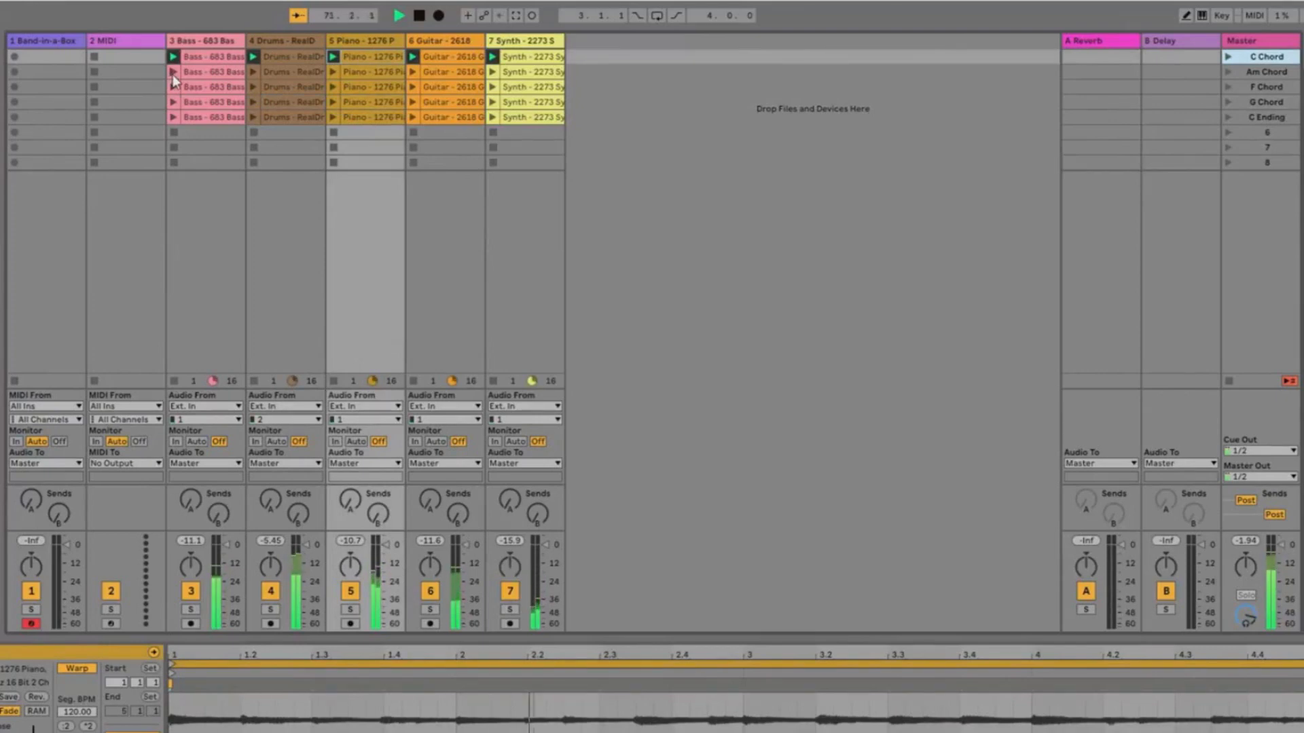
click(173, 72)
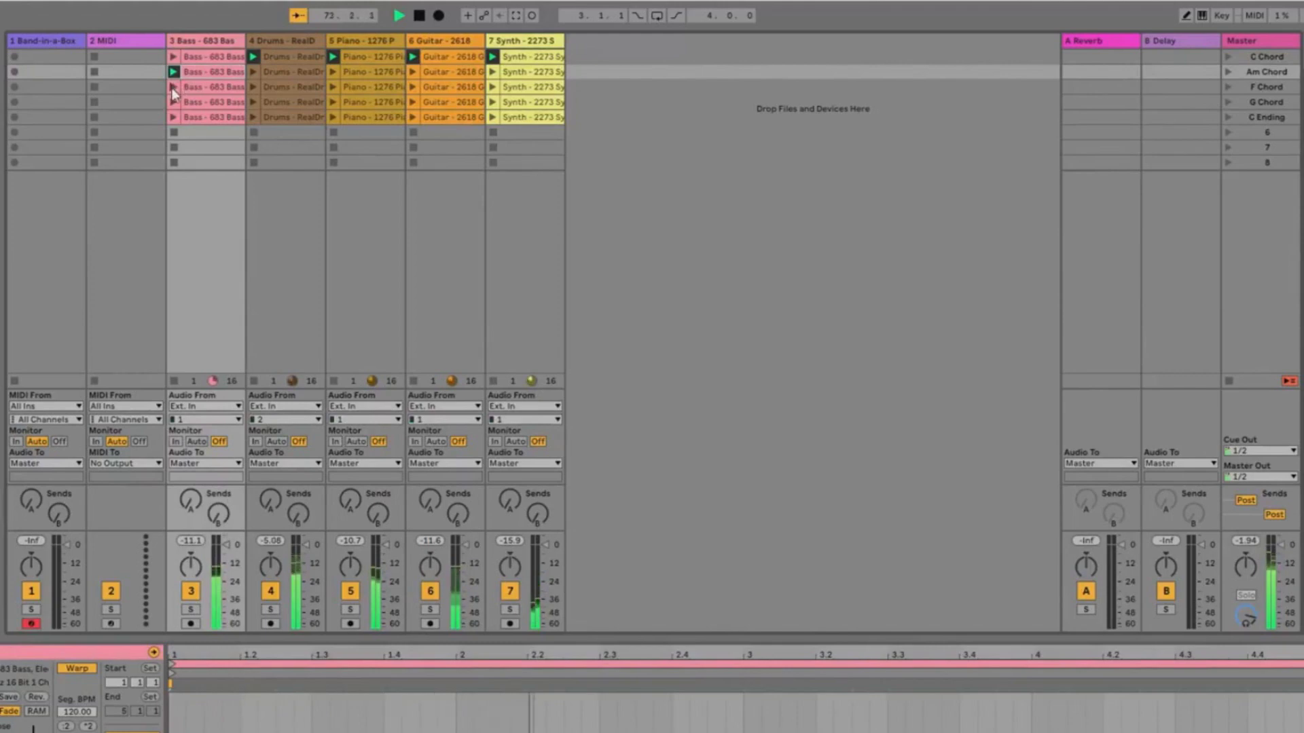
click(174, 87)
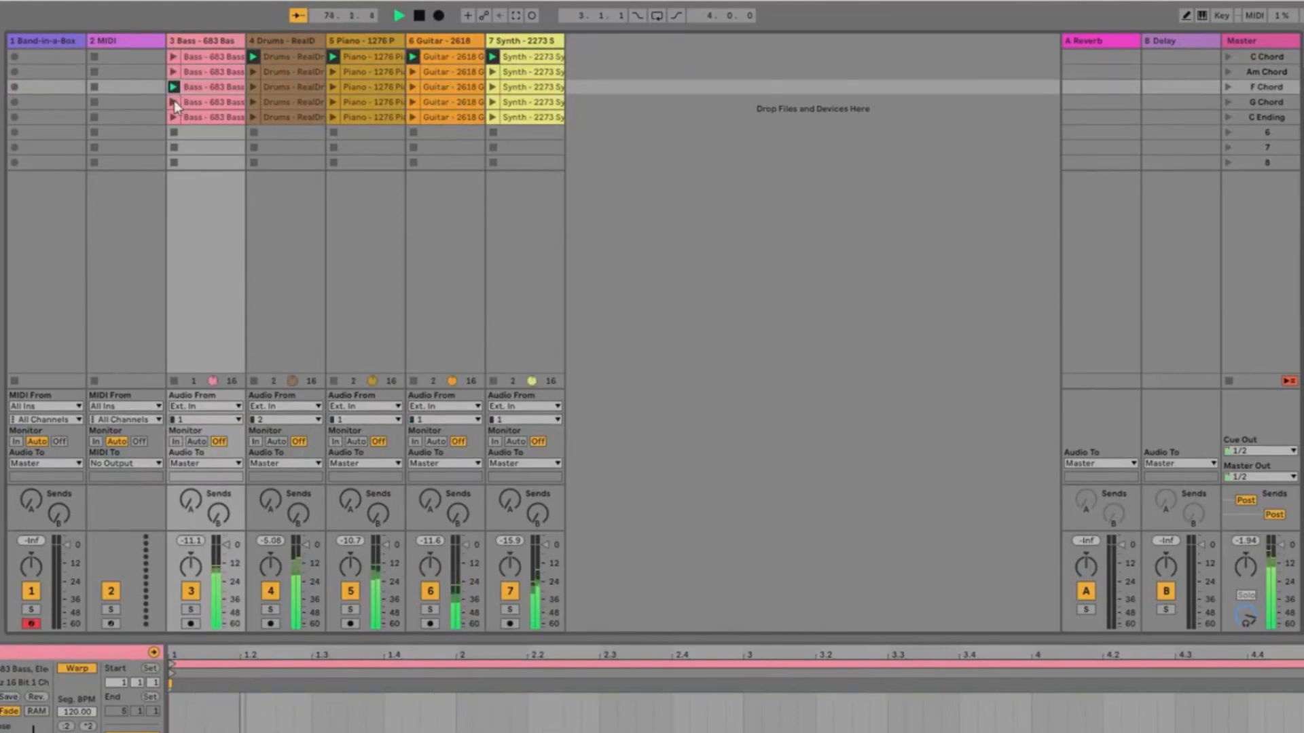
click(174, 102)
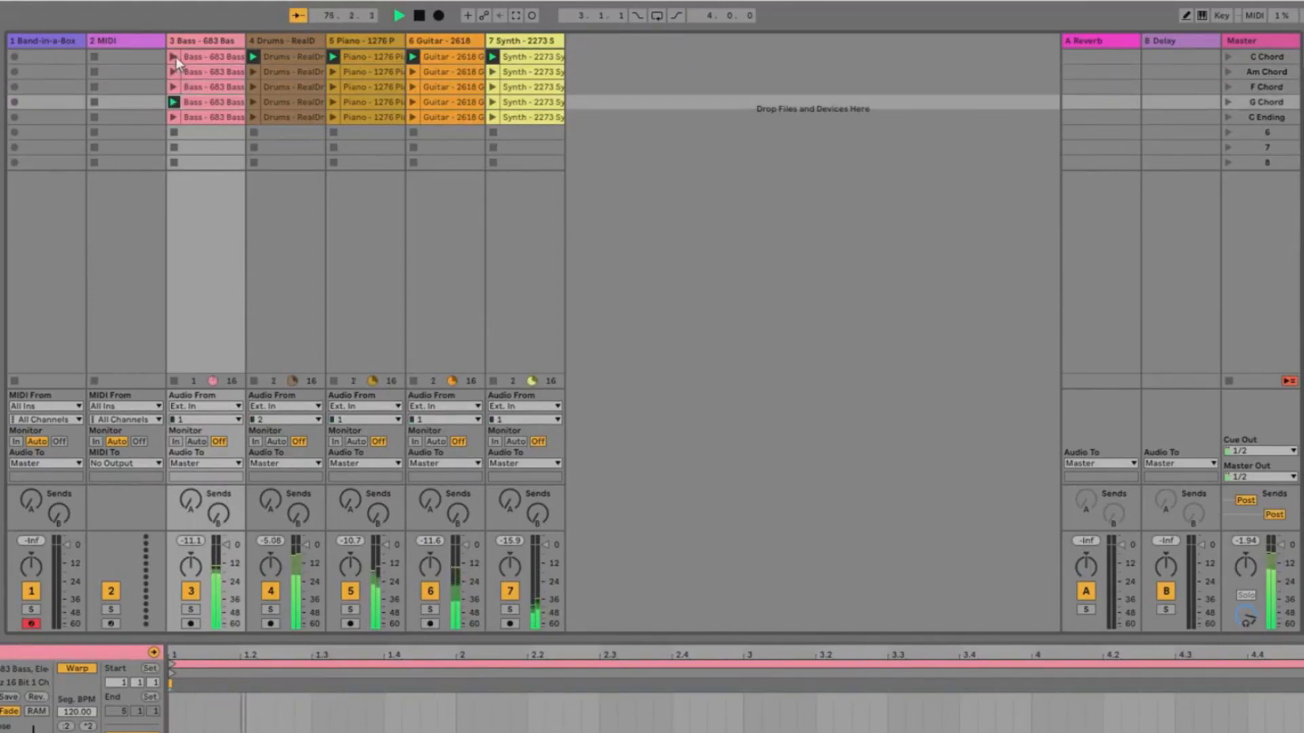
click(174, 56)
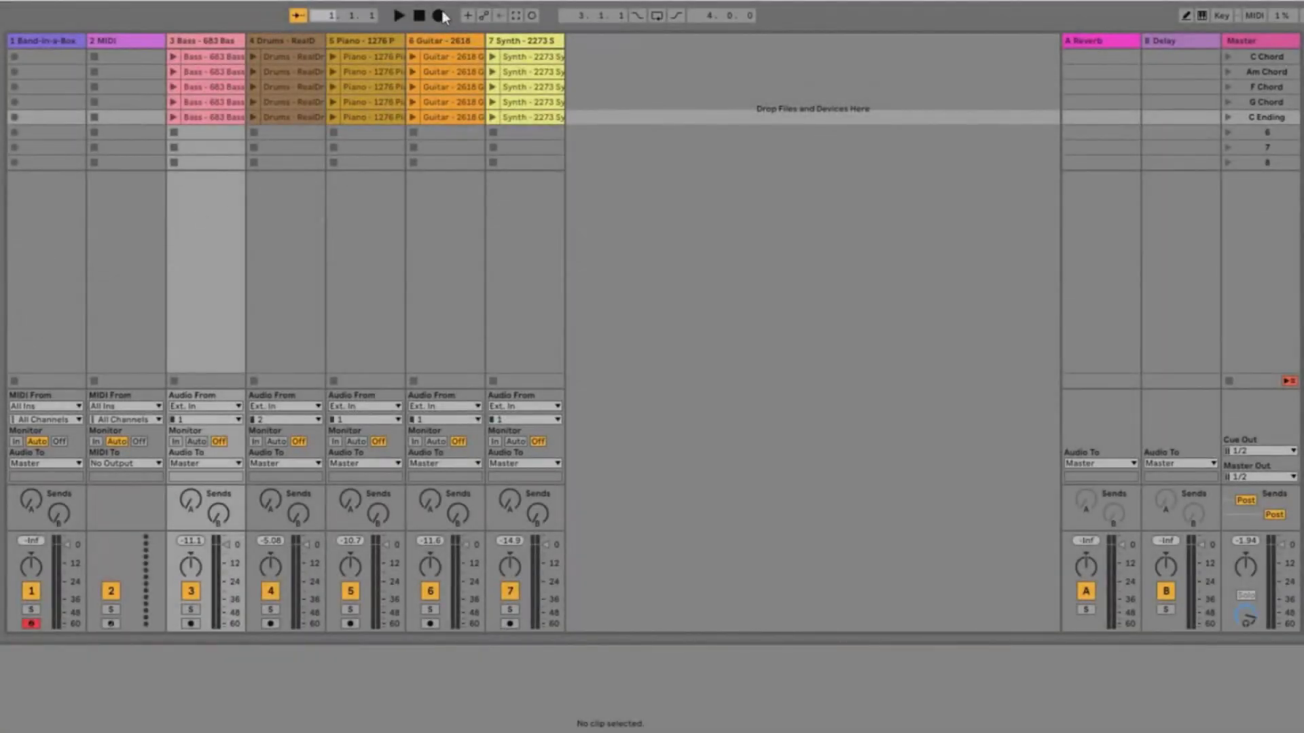
- Record a Session performance of the C, Am and G bass clips twice, bring in C Chord bass and drums, and show the Arrangement View
click(438, 16)
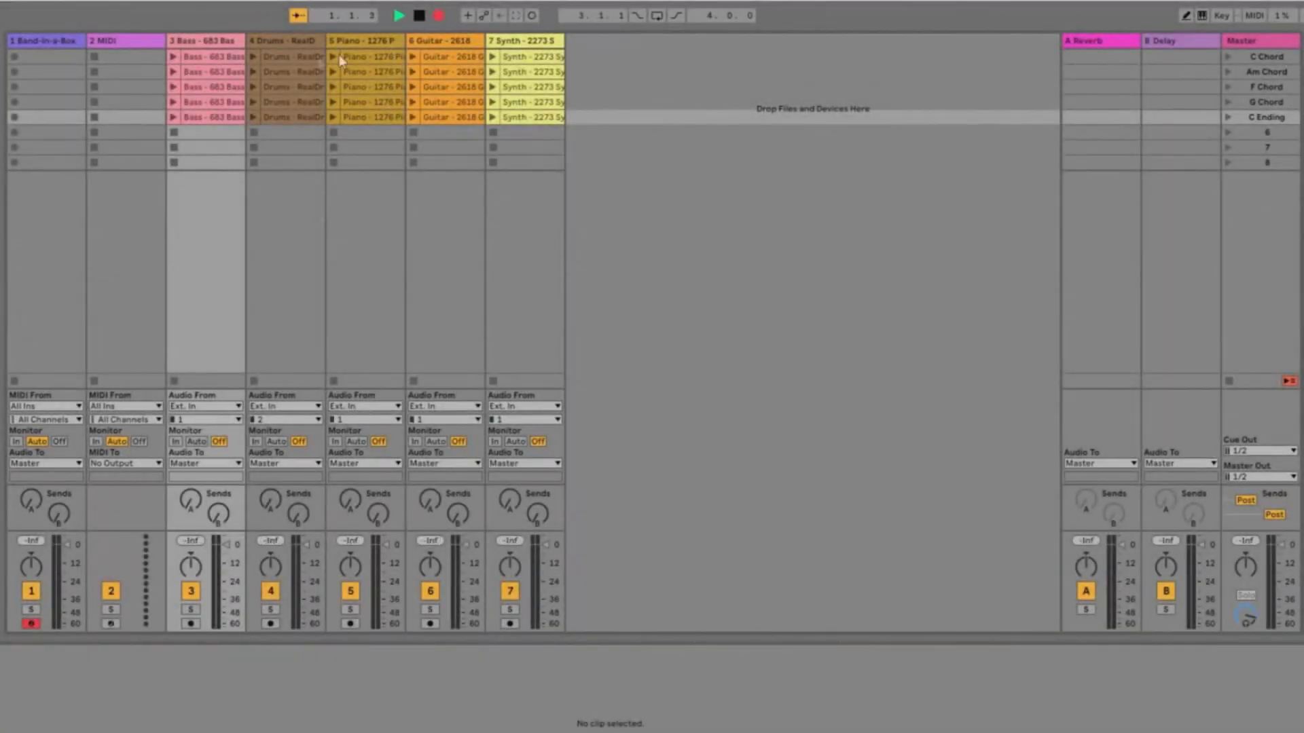
click(170, 56)
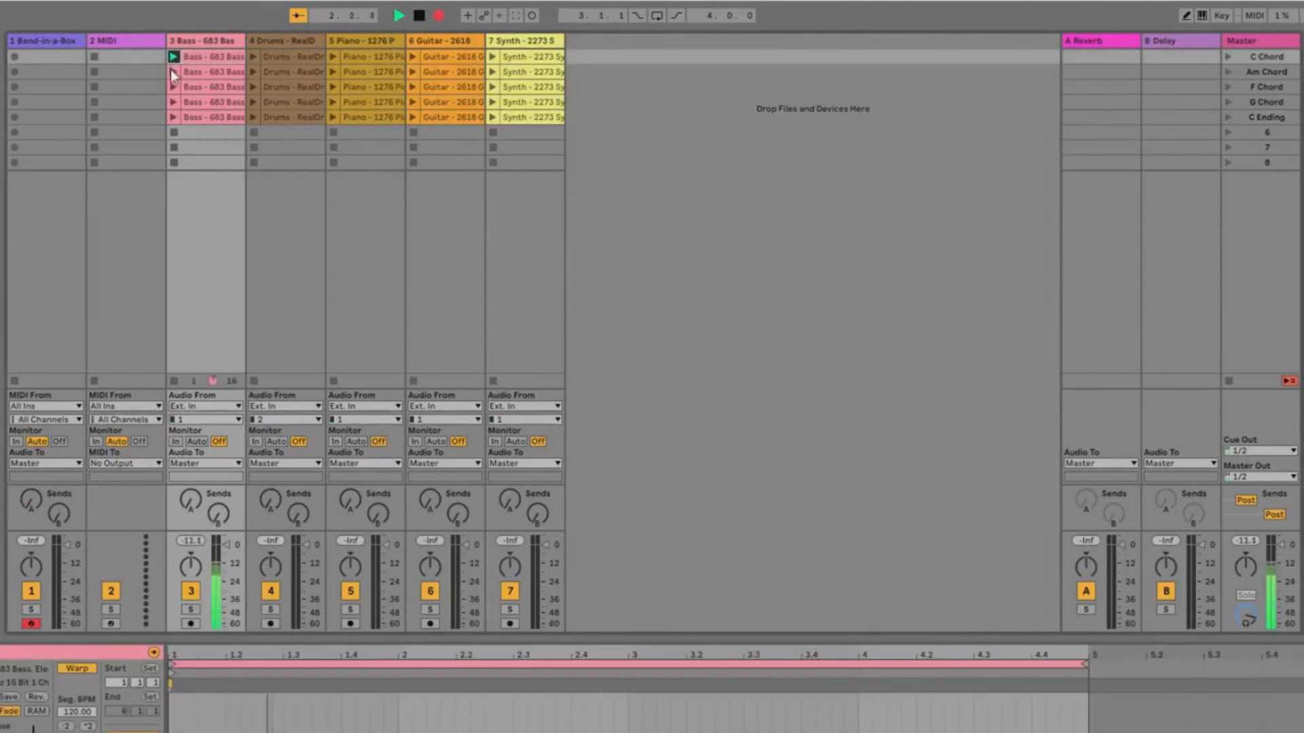
click(170, 72)
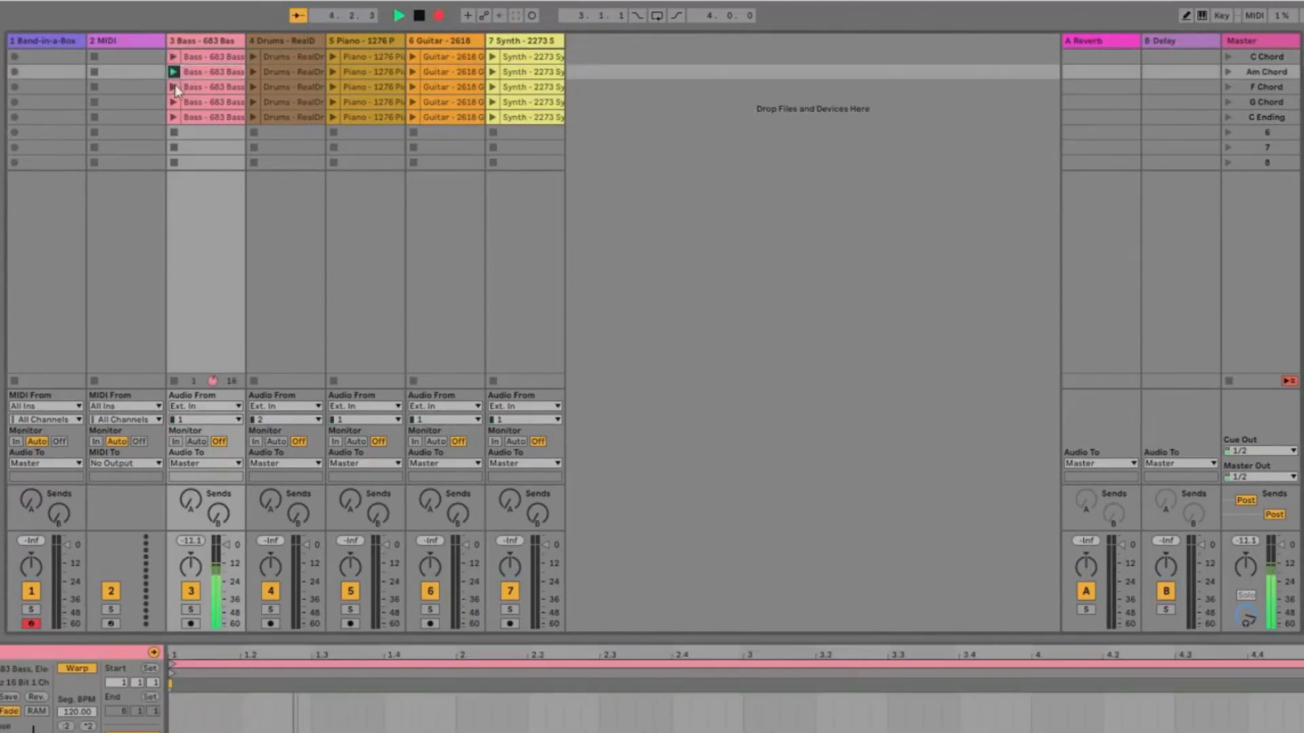
click(175, 102)
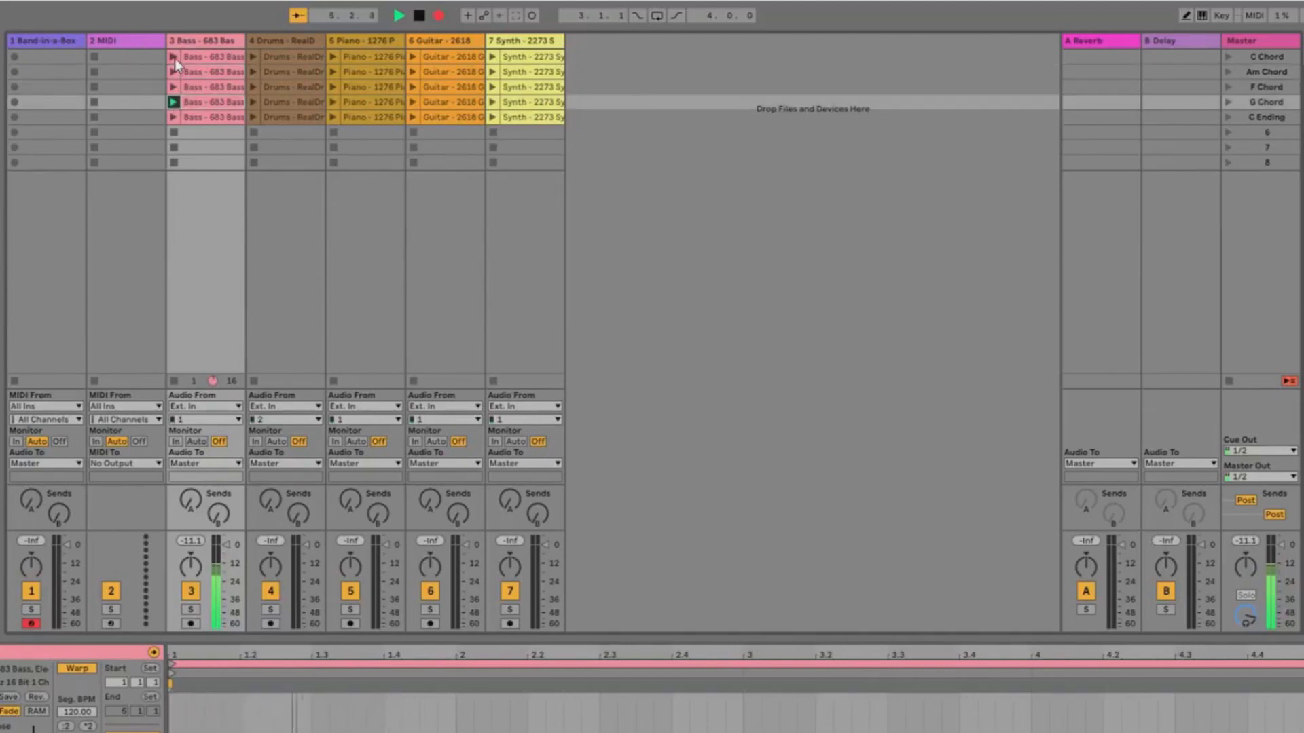
click(174, 58)
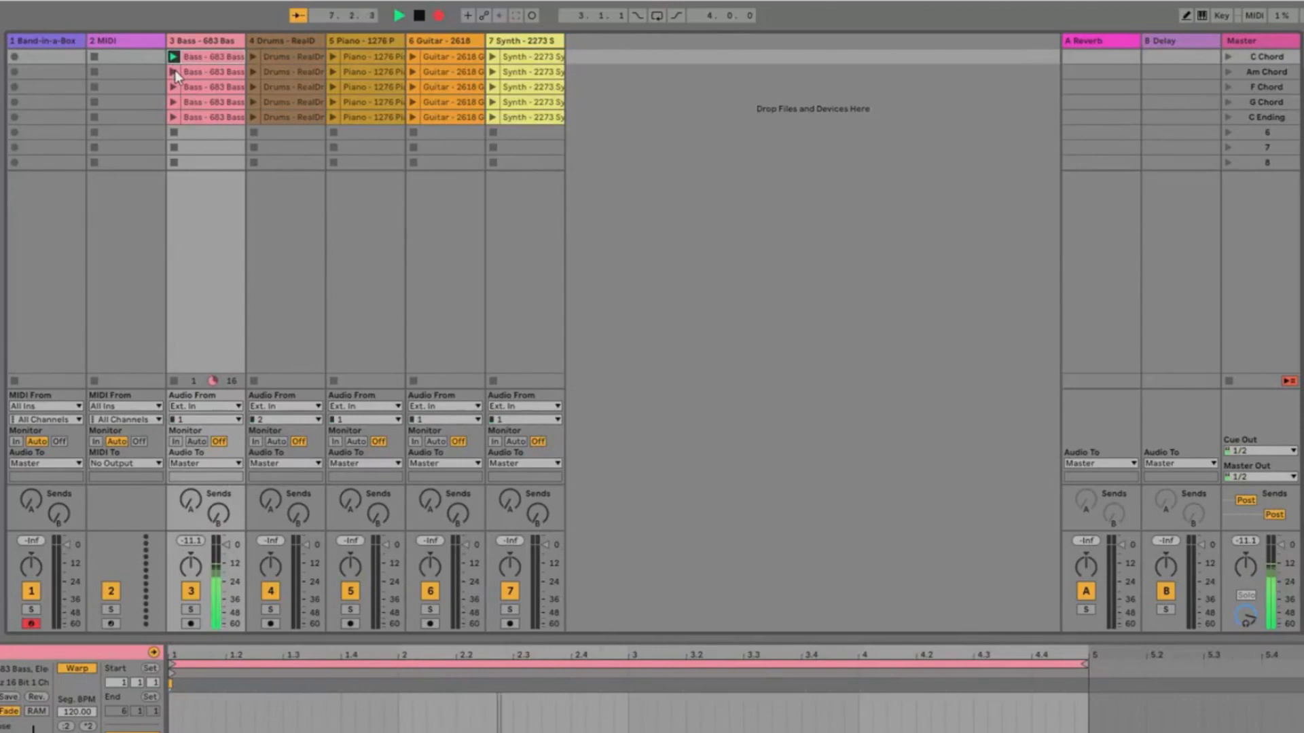
click(174, 70)
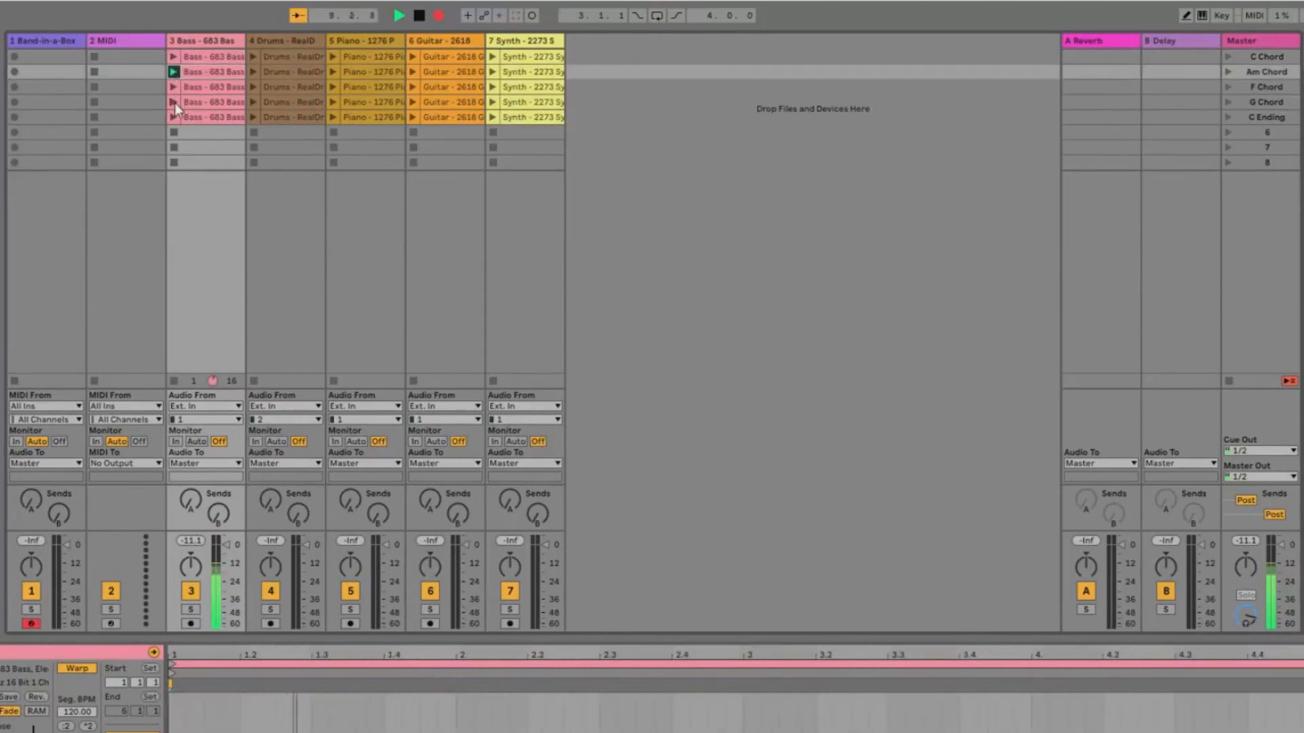
click(174, 103)
click(174, 59)
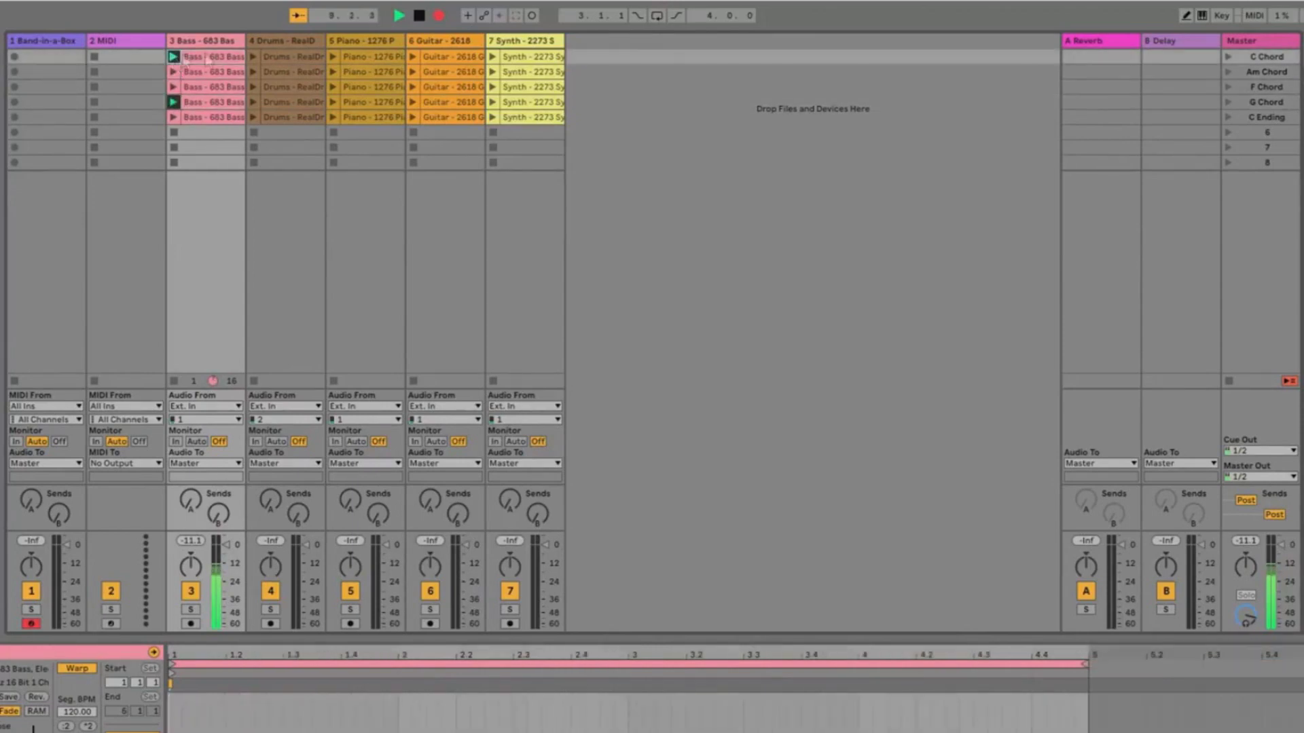
click(253, 59)
key(Tab)
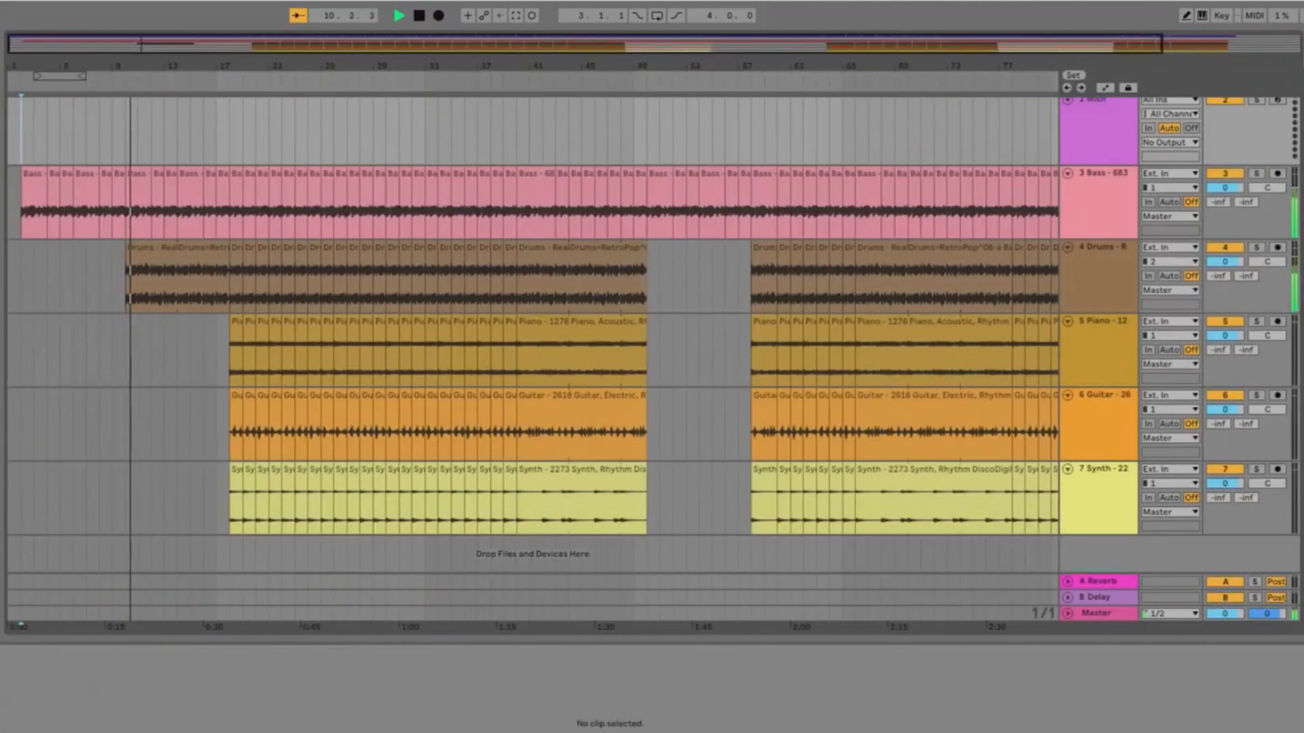